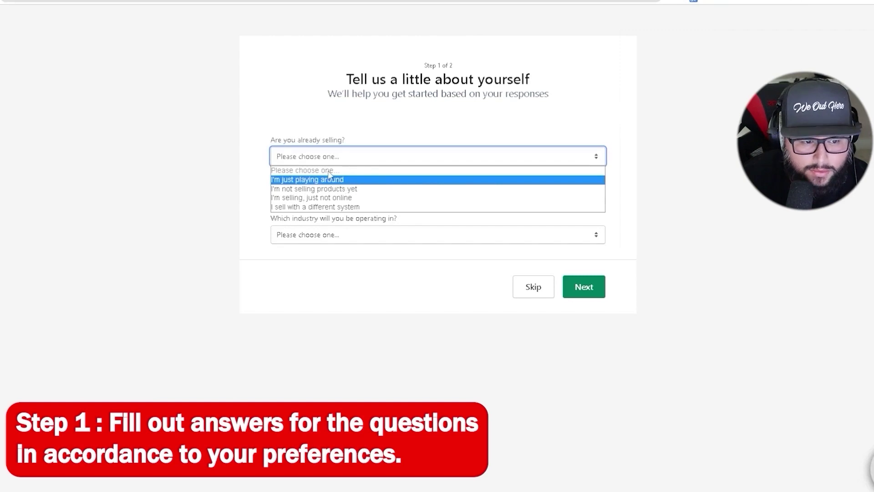
- Answer 'I'm just playing around' and Yes to selling through dropshipping
left_click(327, 182)
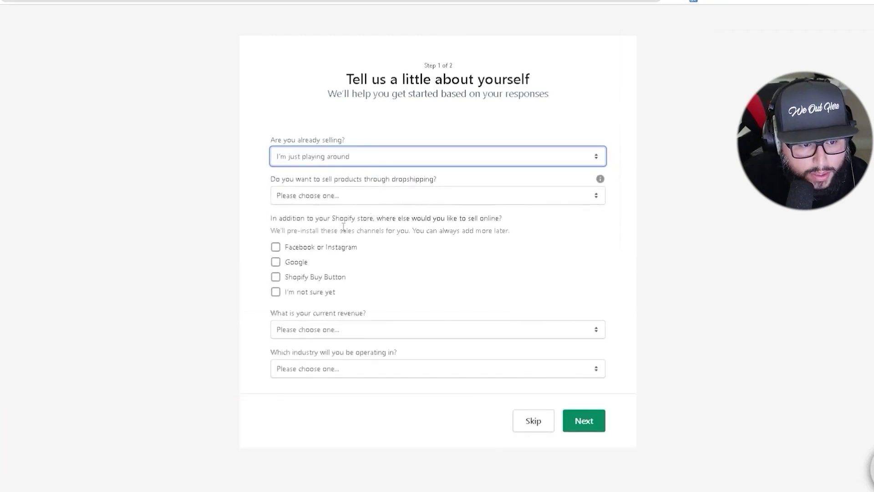
left_click(343, 164)
left_click(329, 179)
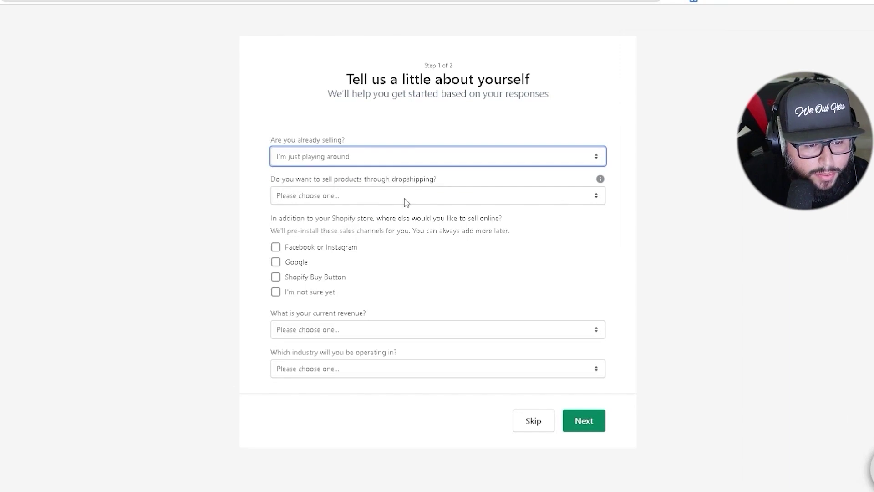
left_click(350, 199)
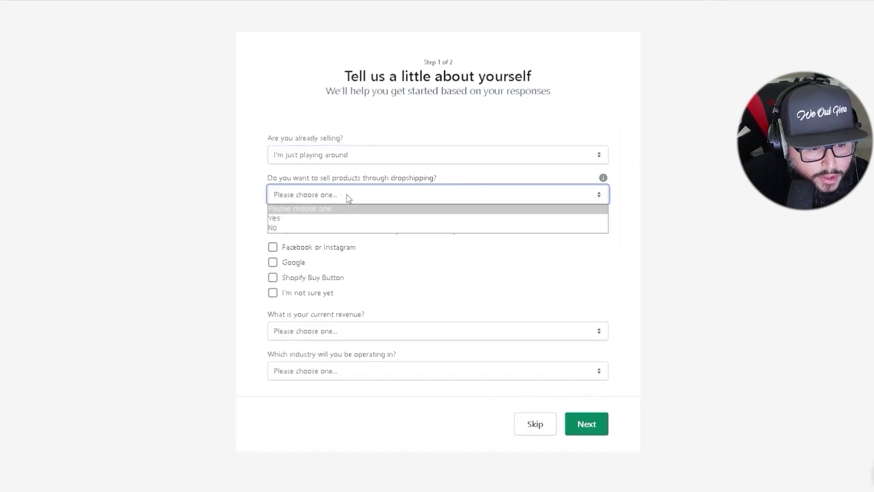
left_click(313, 219)
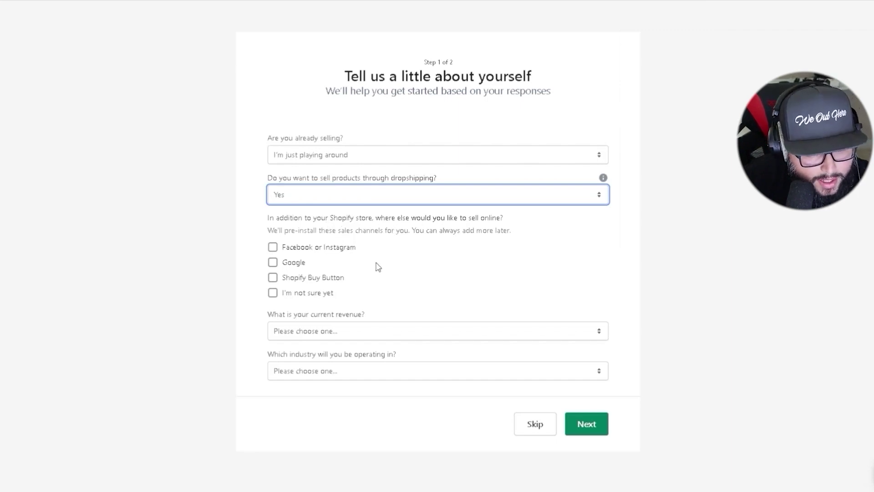
- Pick Facebook or Instagram and Google channels, $0 USD revenue, and the Clothing industry
left_click(314, 248)
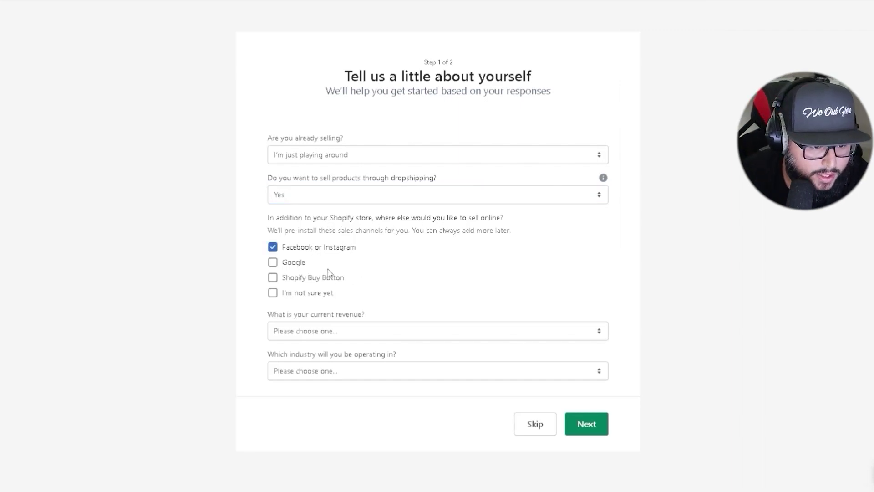
left_click(291, 266)
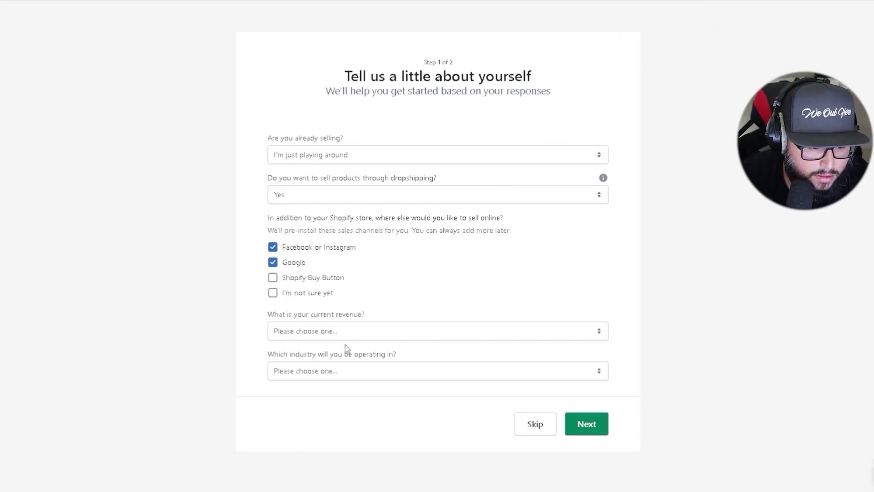
left_click(333, 331)
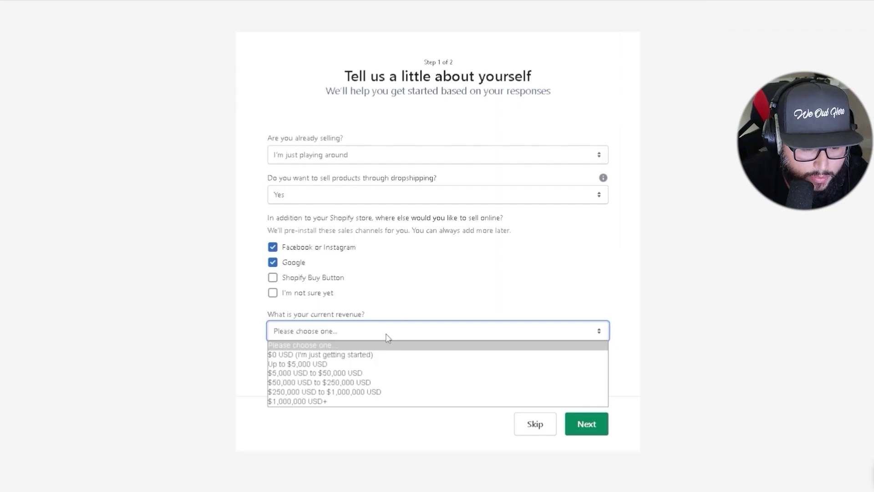
left_click(340, 355)
left_click(335, 334)
left_click(324, 354)
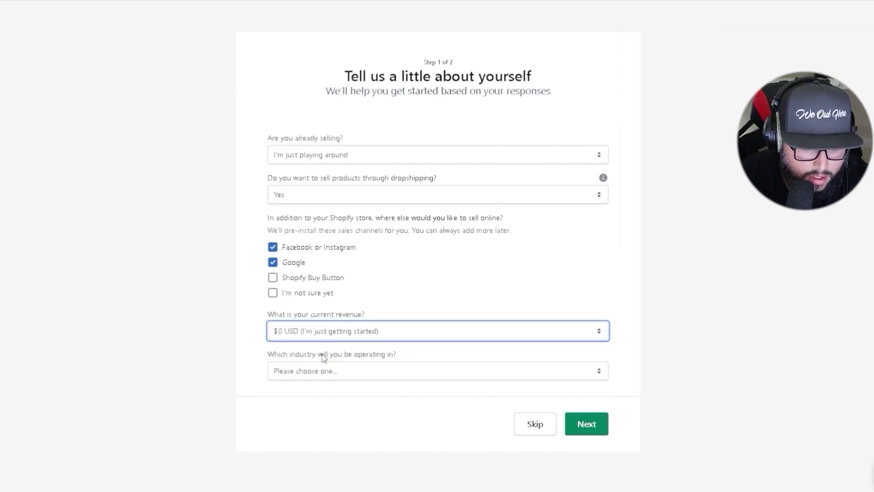
left_click(366, 371)
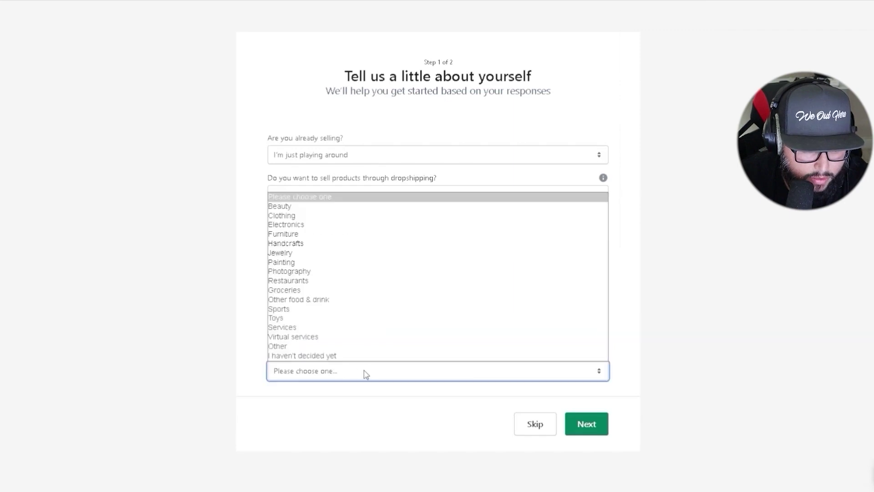
left_click(282, 215)
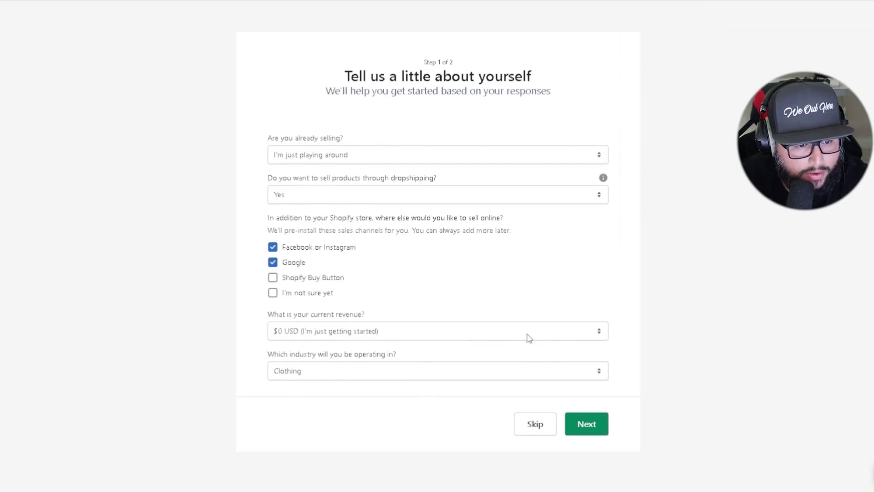
- Submit the questionnaire, pass the business address step, and enter the new store
left_click(593, 428)
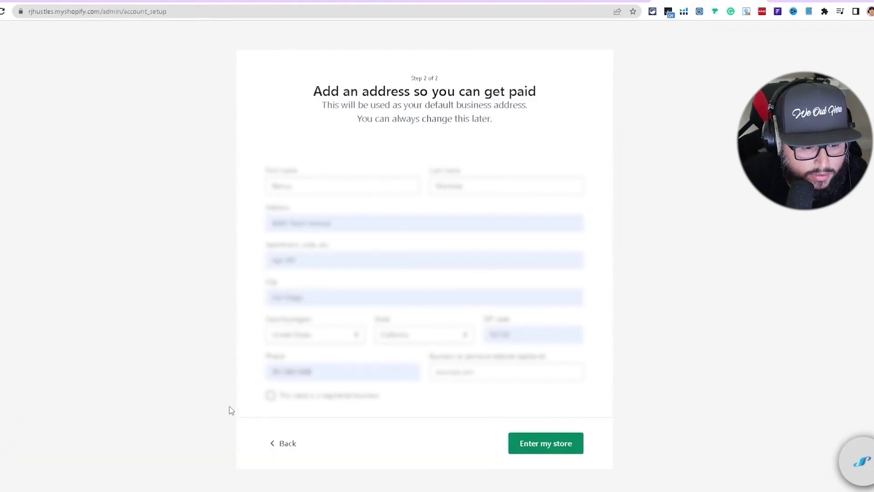
scroll(319, 418, "down", 1)
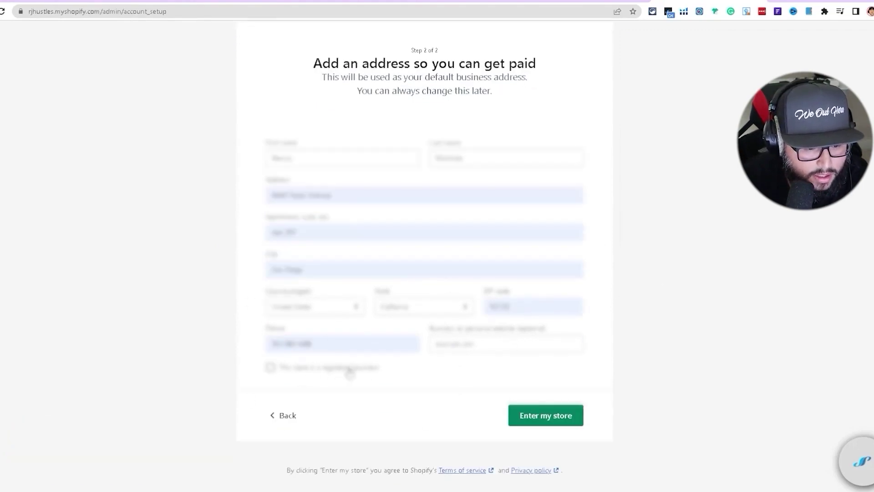
left_click(552, 421)
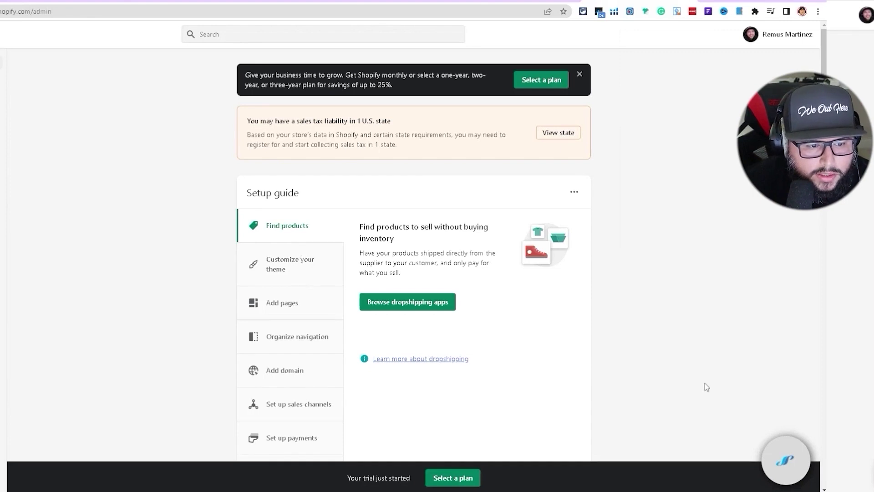
- Bring up the Pick a plan page listing Basic, Shopify and Advanced plans
scroll(445, 365, "down", 2)
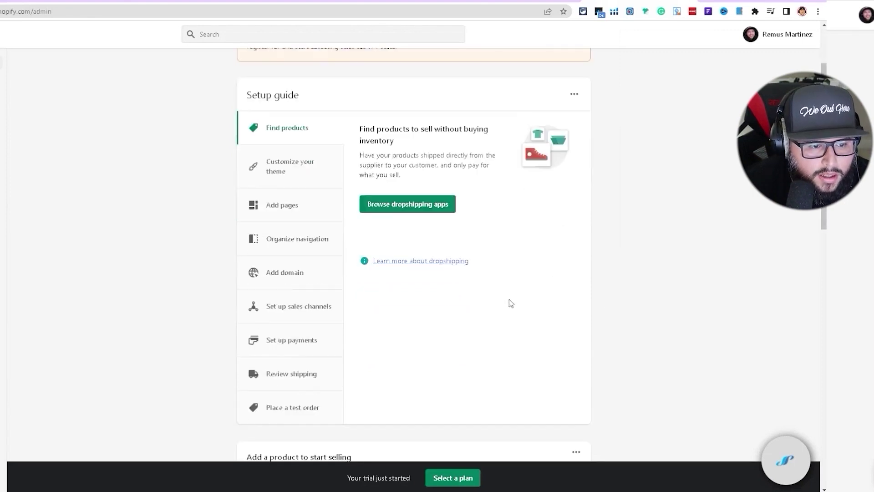
scroll(546, 330, "up", 1)
scroll(576, 337, "down", 2)
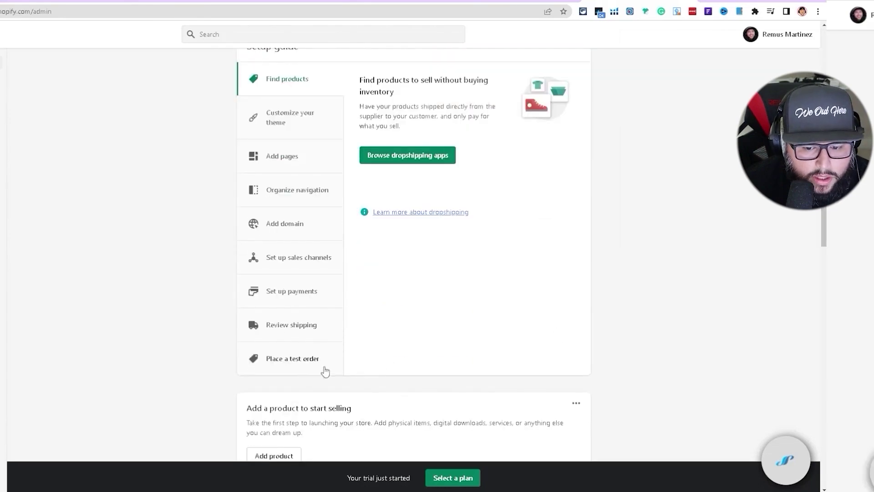
scroll(224, 351, "up", 3)
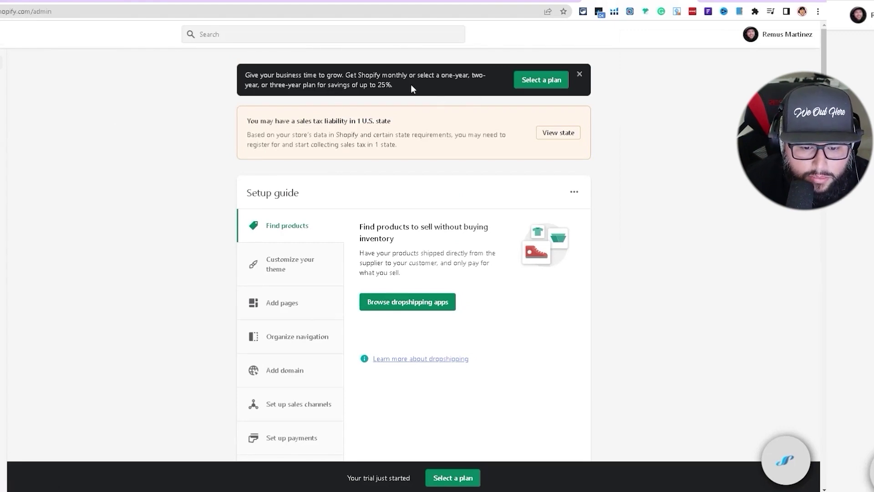
left_click(551, 84)
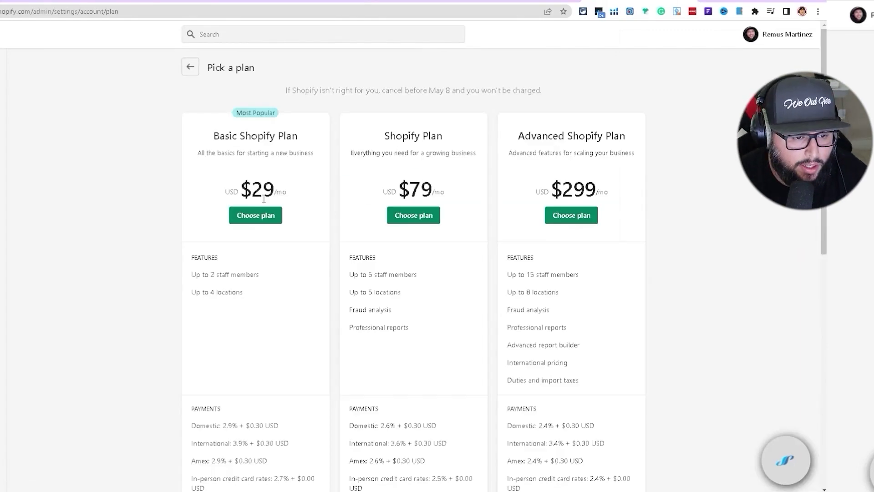
- Choose the Shopify Plan at $79 per month
left_click(419, 218)
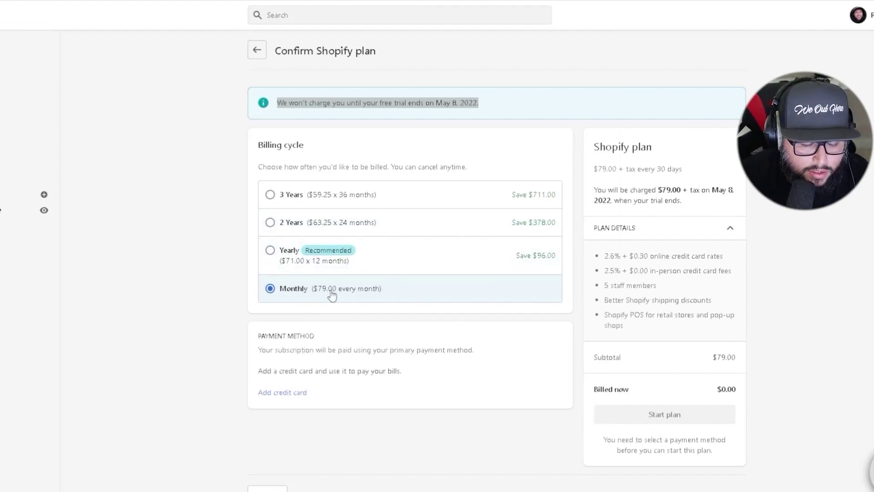
- Start a new credit card and enter the card number, expiry and security code
left_click(283, 401)
left_click(310, 142)
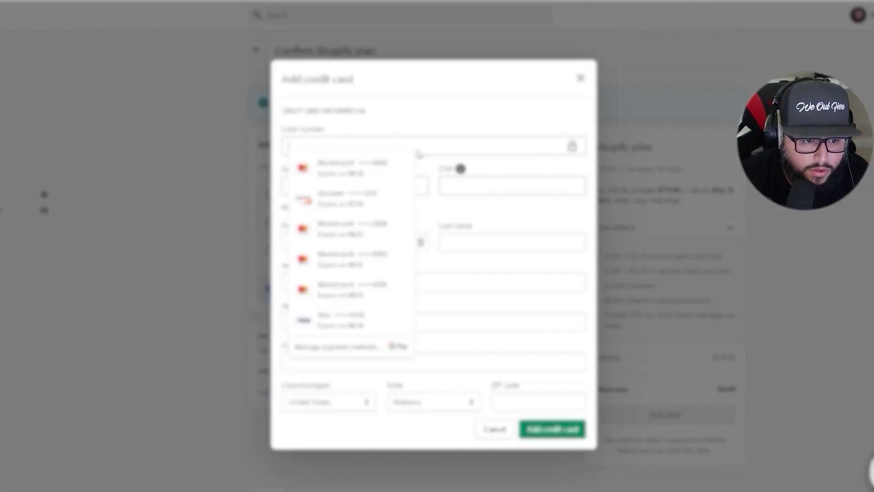
left_click(358, 167)
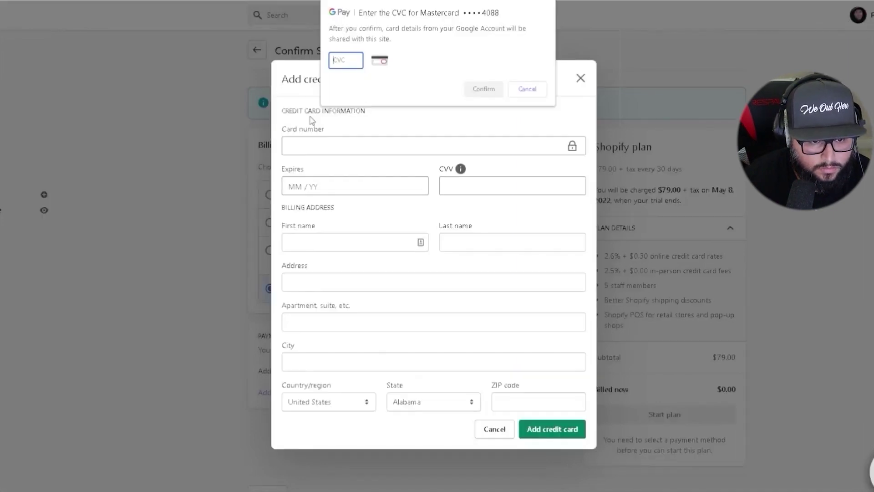
left_click(332, 143)
type("****************")
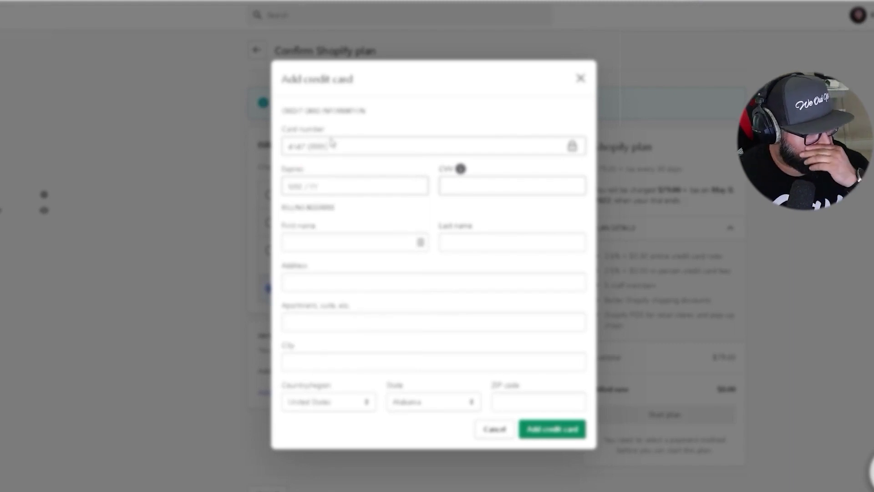
left_click(337, 183)
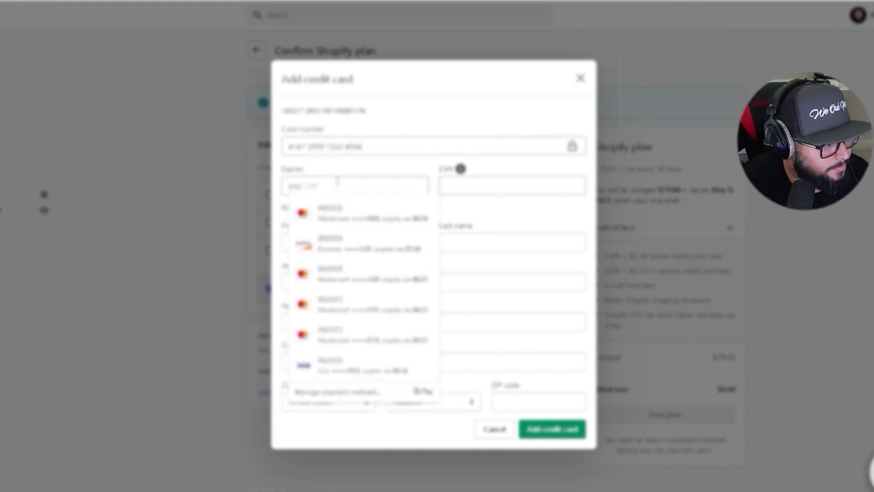
- Enter the cardholder's first and last name, fill a saved billing address, and save the card
left_click(367, 245)
key("Tab")
key("Tab")
left_click(334, 284)
left_click(334, 340)
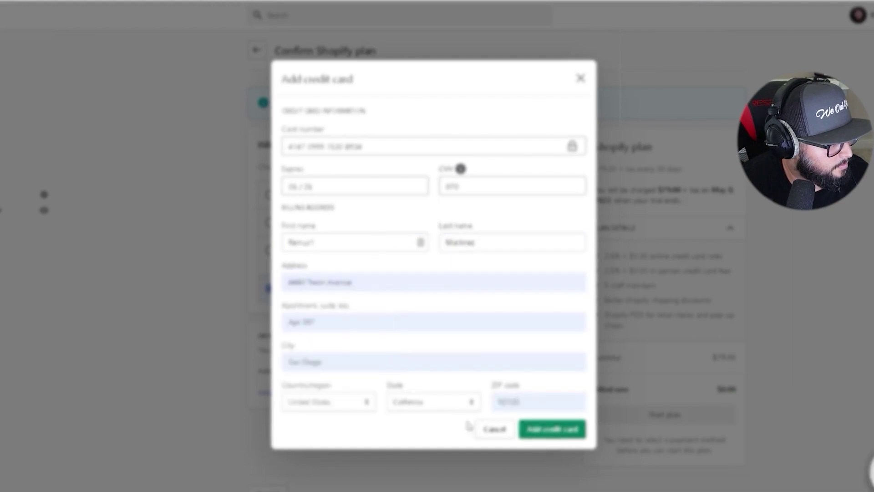
left_click(556, 430)
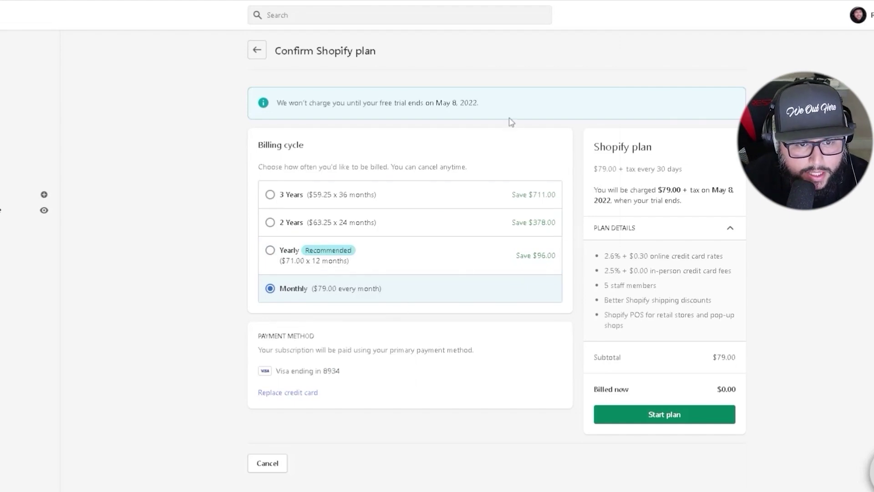
- Confirm the May 8, 2022 trial end and $0.00 billed now, then start the monthly plan
left_click_drag(435, 102, 497, 108)
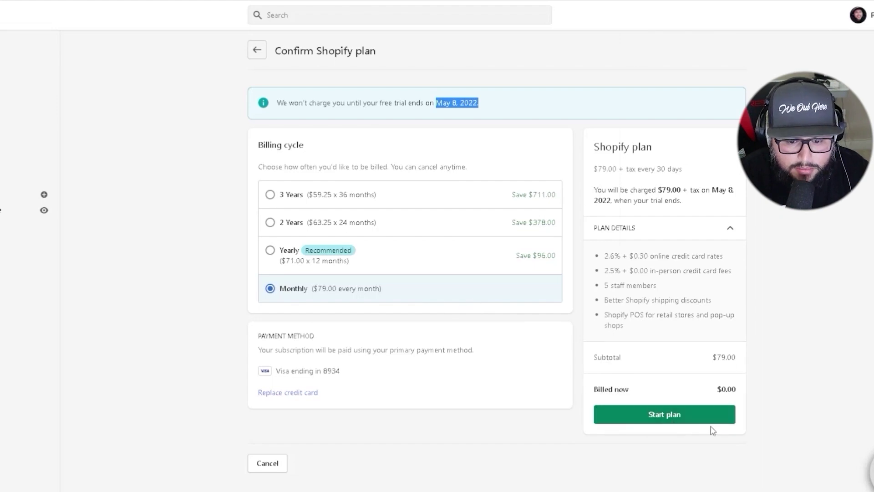
left_click_drag(593, 390, 714, 398)
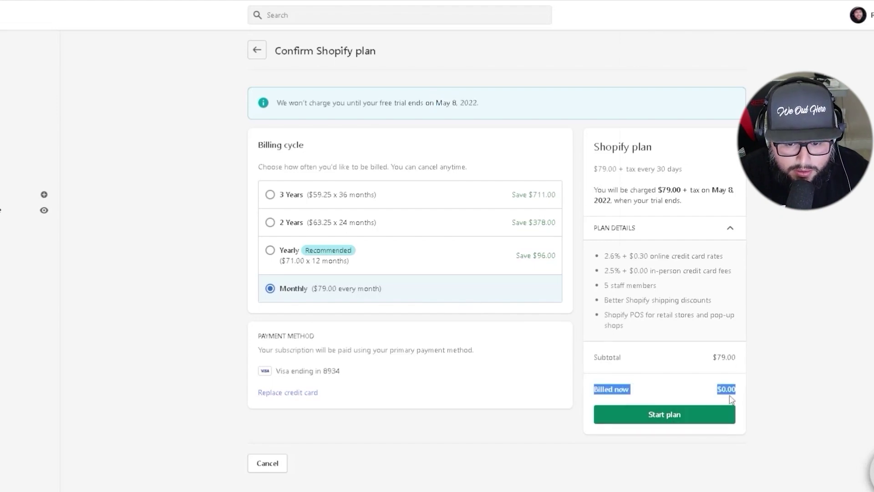
left_click(703, 413)
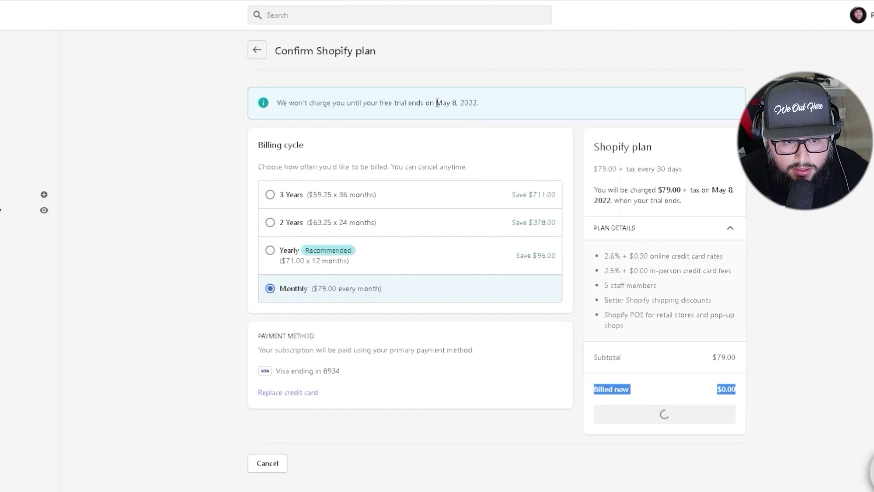
left_click_drag(438, 103, 531, 112)
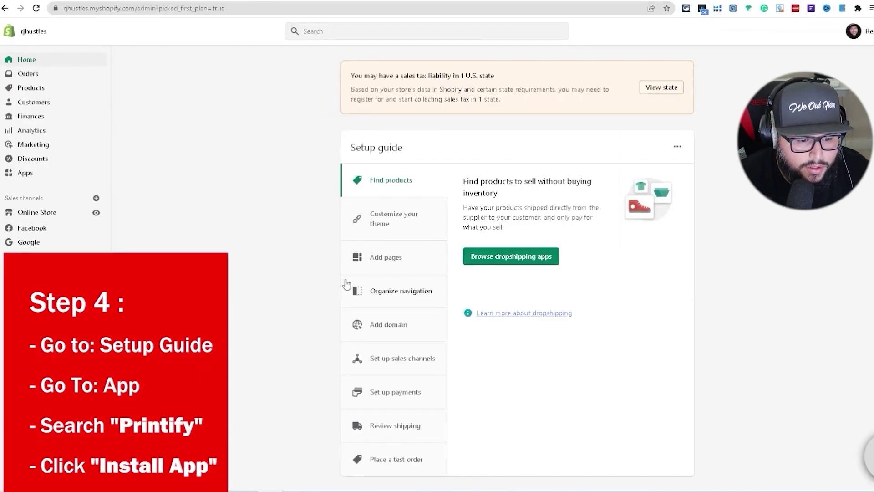
- Go to the Apps page to view the installed Facebook and Google apps
scroll(418, 228, "down", 2)
scroll(474, 337, "up", 2)
scroll(318, 298, "down", 2)
scroll(505, 345, "down", 1)
scroll(387, 163, "up", 3)
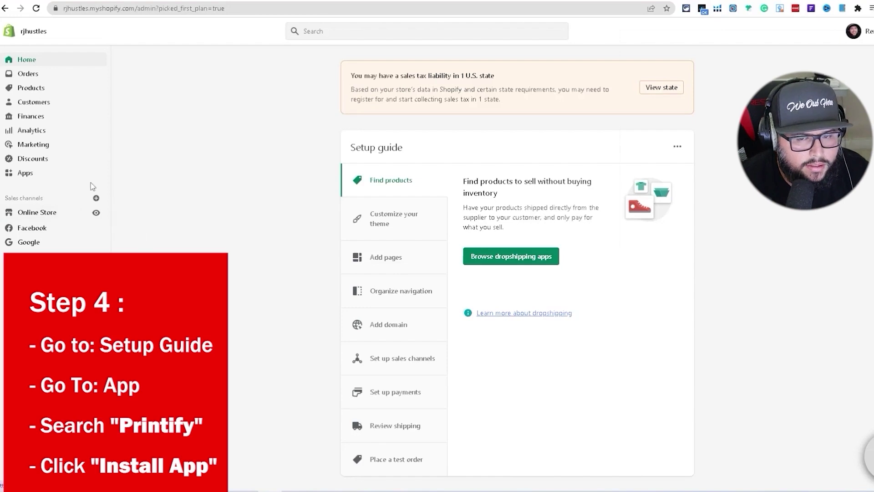
left_click(41, 176)
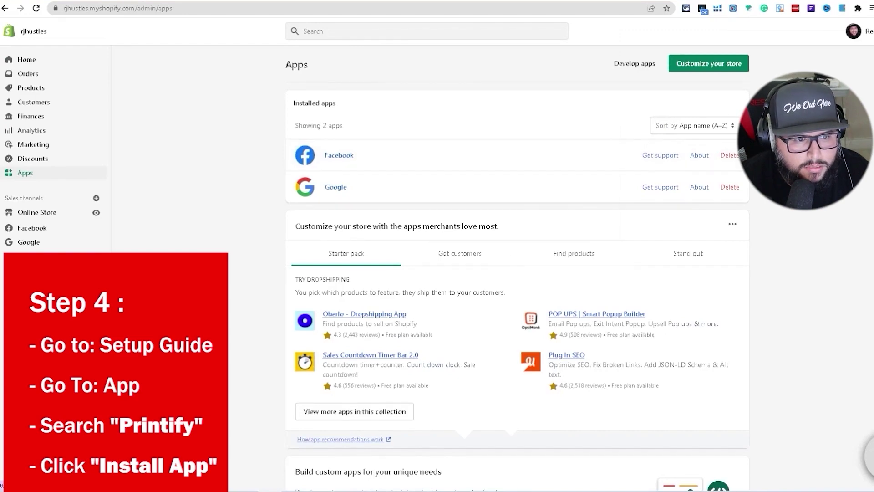
scroll(555, 292, "down", 2)
scroll(617, 307, "up", 3)
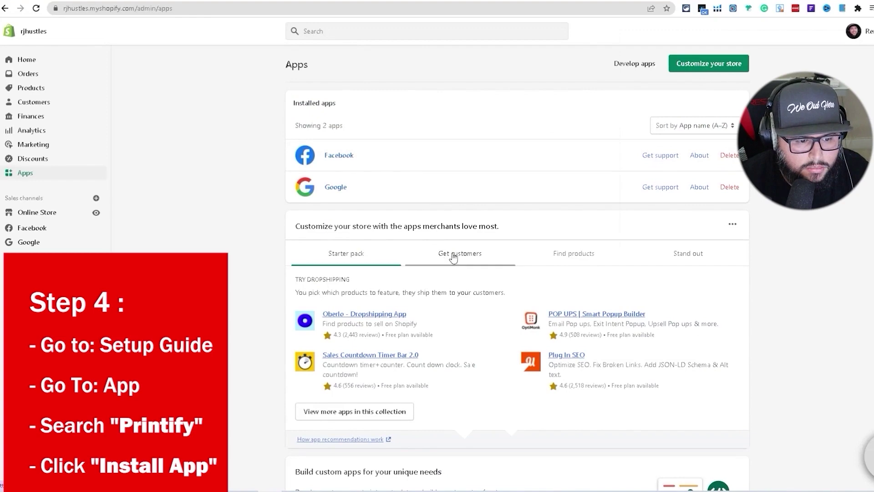
scroll(553, 268, "down", 2)
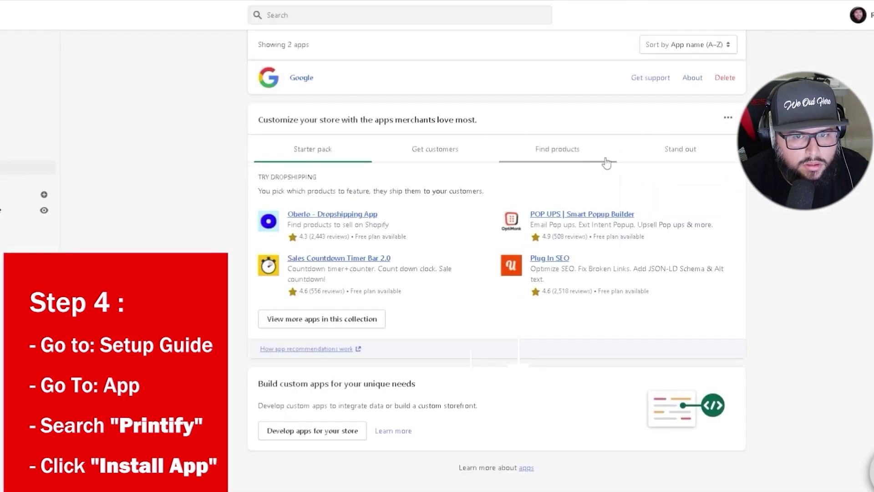
- Search the App Store for 'printi' and open the Printify: Print on Demand listing
left_click(322, 319)
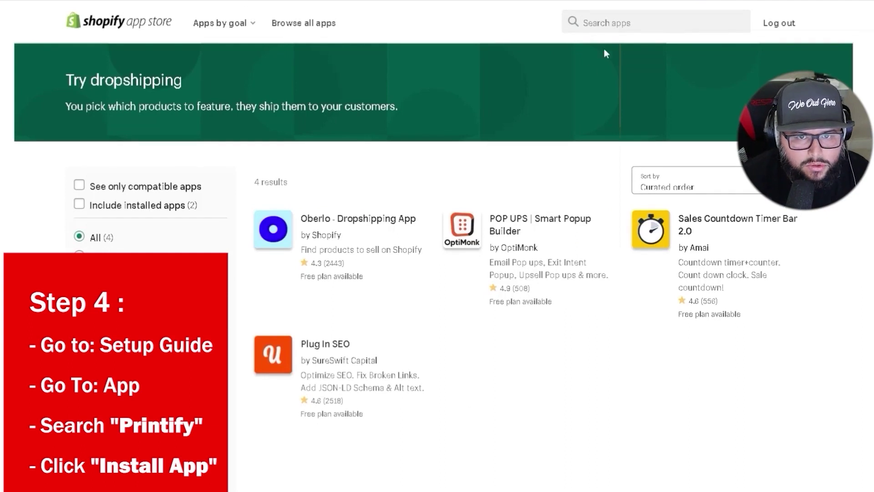
left_click(625, 22)
type("printi")
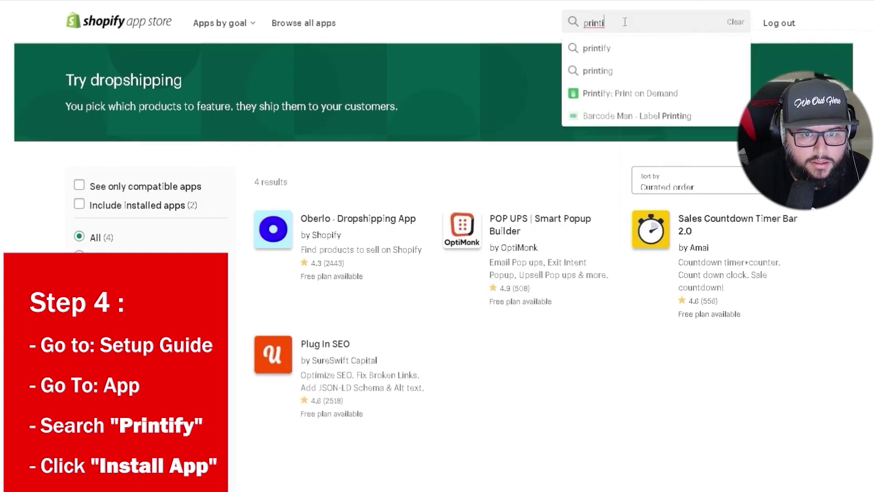
left_click(648, 98)
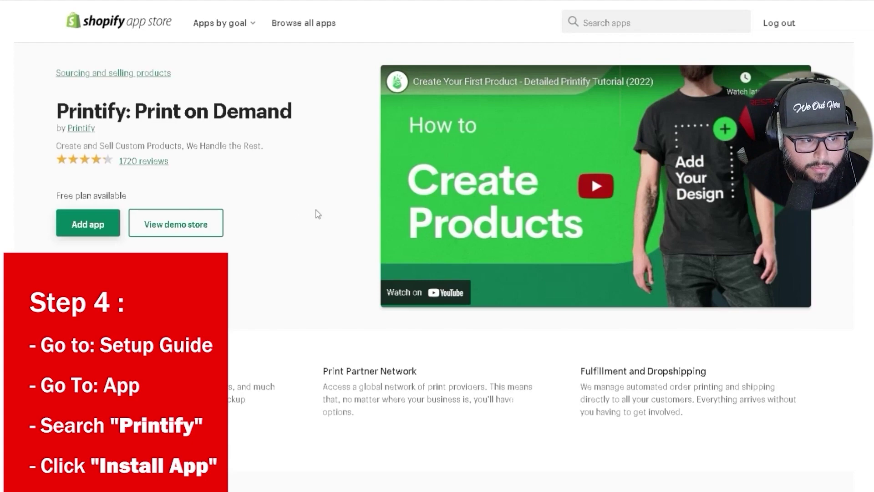
left_click_drag(57, 196, 127, 195)
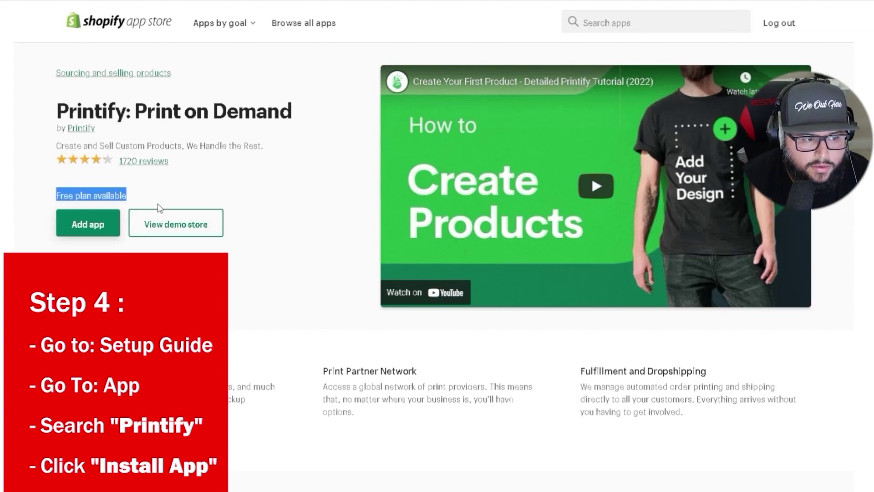
scroll(345, 289, "down", 5)
scroll(233, 266, "down", 10)
scroll(232, 266, "up", 3)
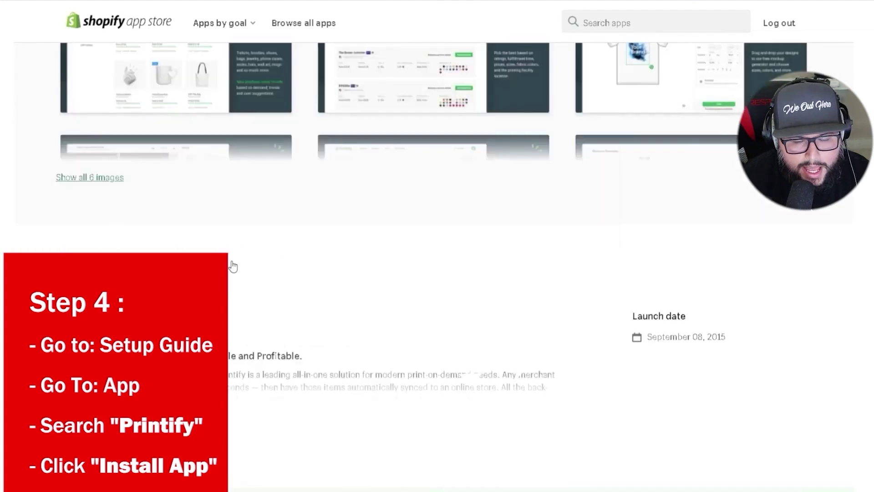
scroll(312, 275, "up", 10)
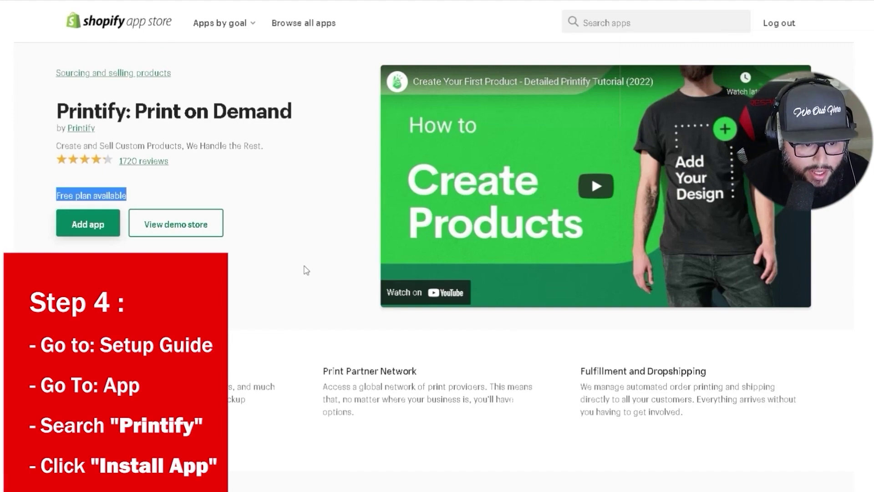
scroll(306, 270, "down", 10)
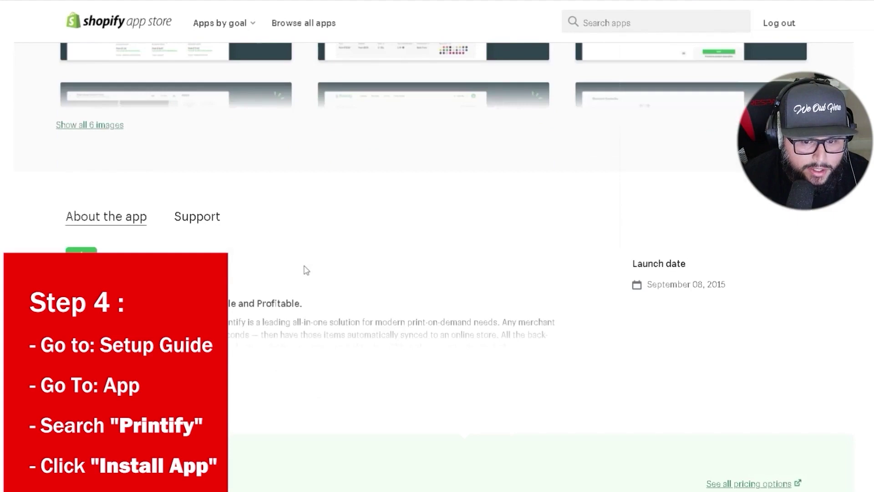
scroll(306, 270, "down", 6)
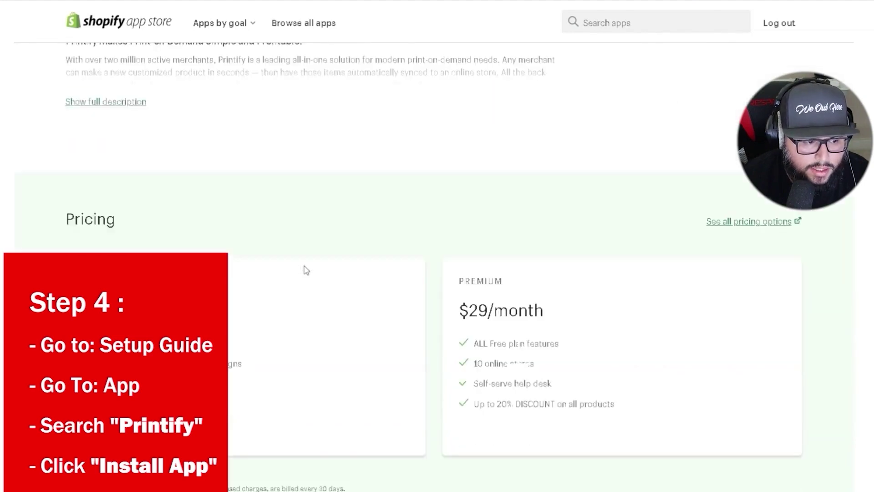
scroll(306, 270, "down", 3)
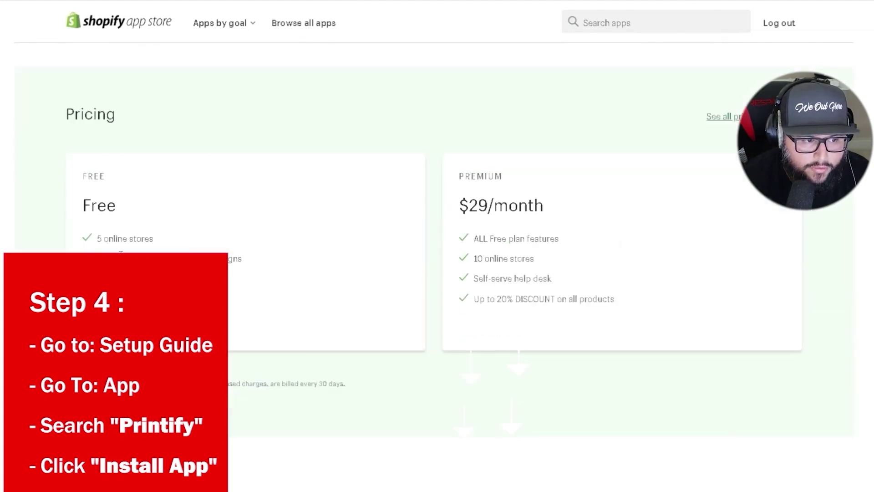
scroll(477, 245, "down", 10)
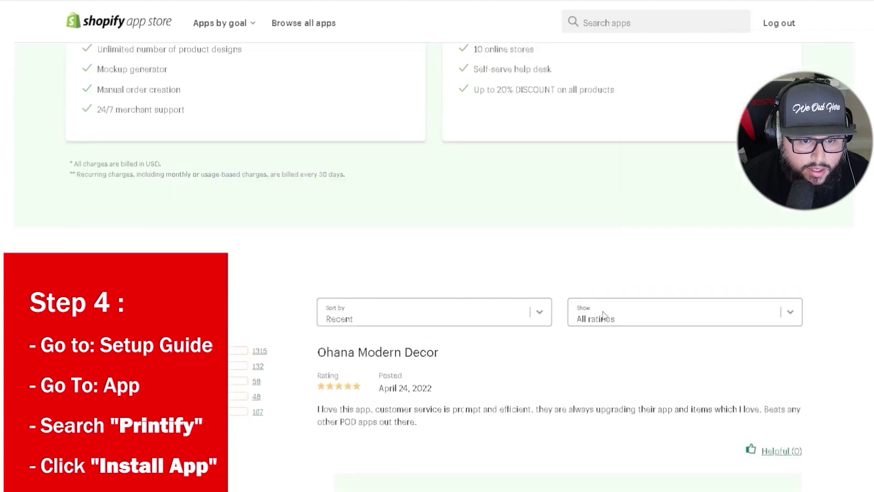
scroll(648, 276, "down", 4)
scroll(627, 344, "up", 20)
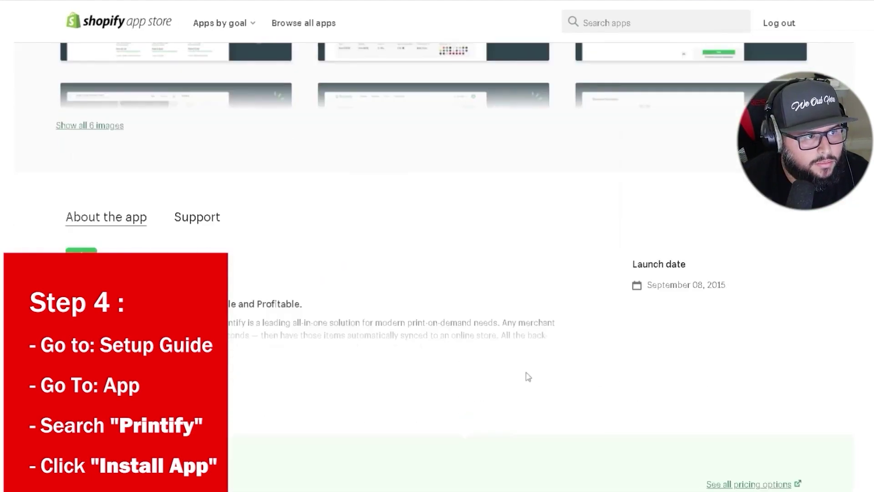
scroll(679, 387, "down", 5)
scroll(655, 368, "down", 2)
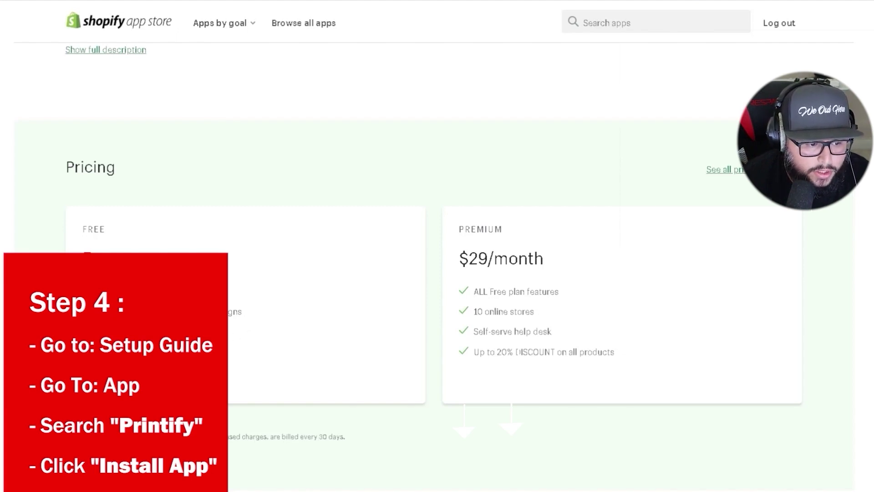
left_click_drag(475, 294, 620, 309)
triple_click(482, 311)
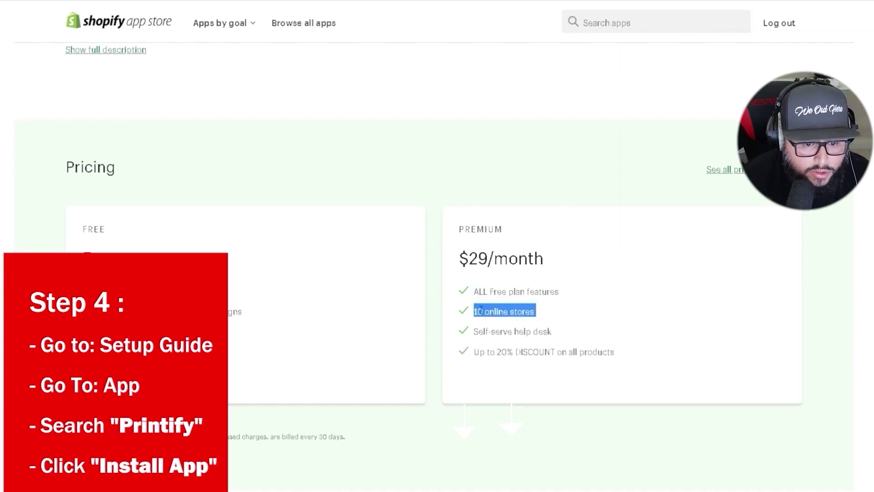
double_click(501, 333)
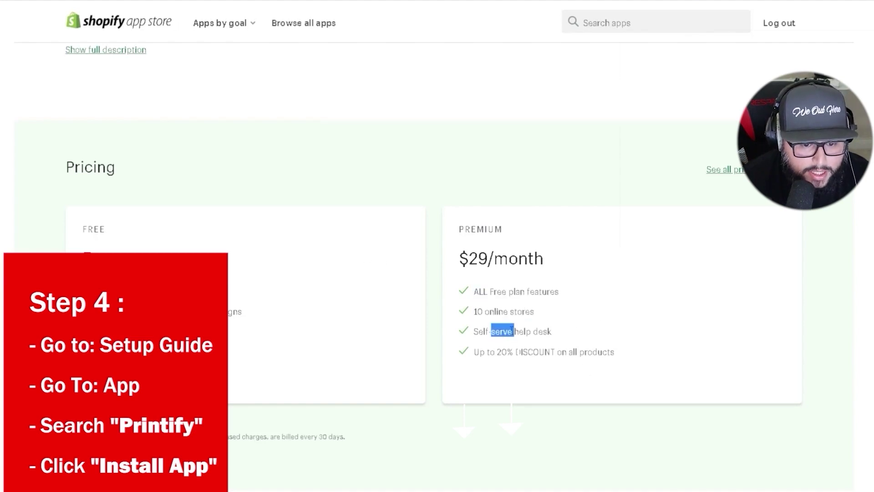
left_click_drag(475, 351, 623, 357)
left_click_drag(495, 352, 630, 360)
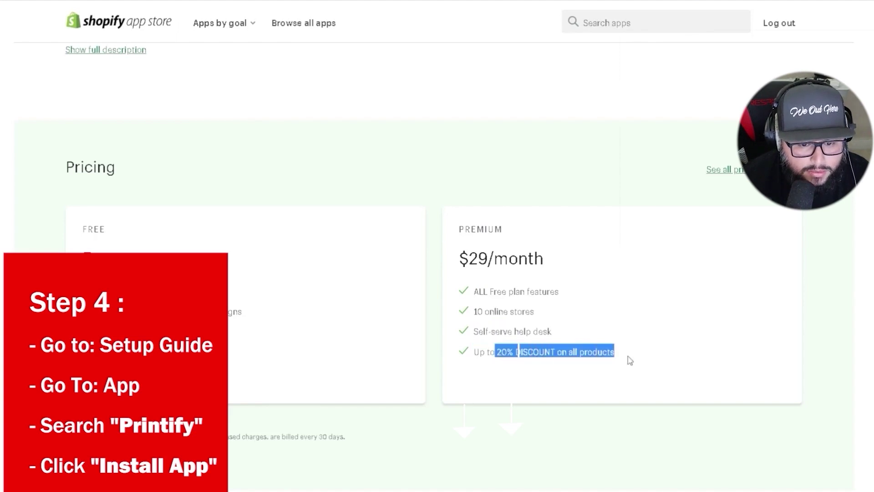
left_click_drag(469, 263, 546, 266)
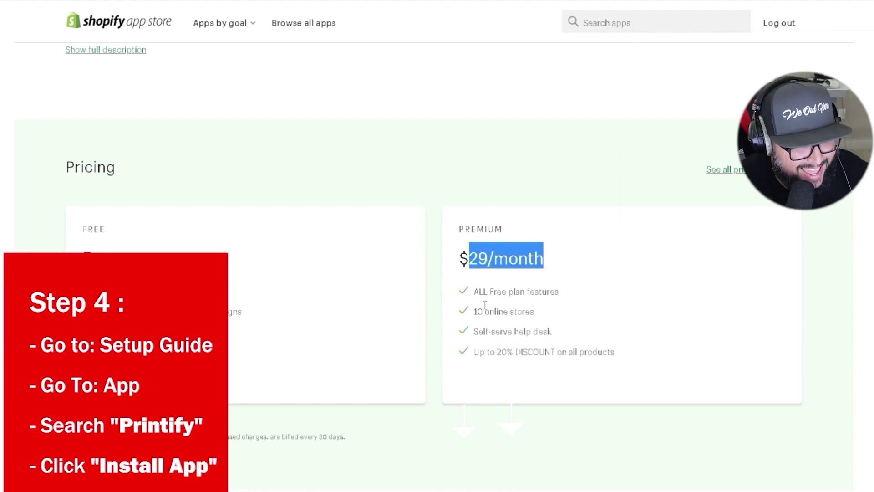
scroll(474, 302, "up", 15)
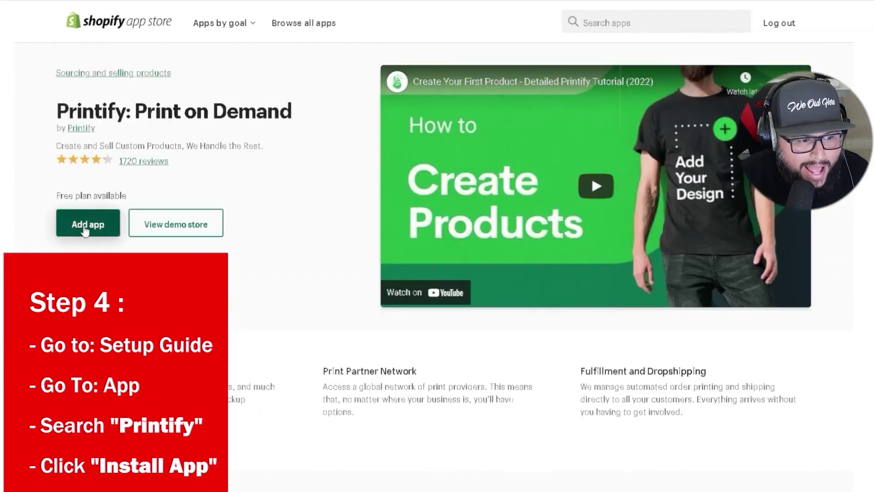
- Add the Printify app to the store and approve its installation
left_click(84, 230)
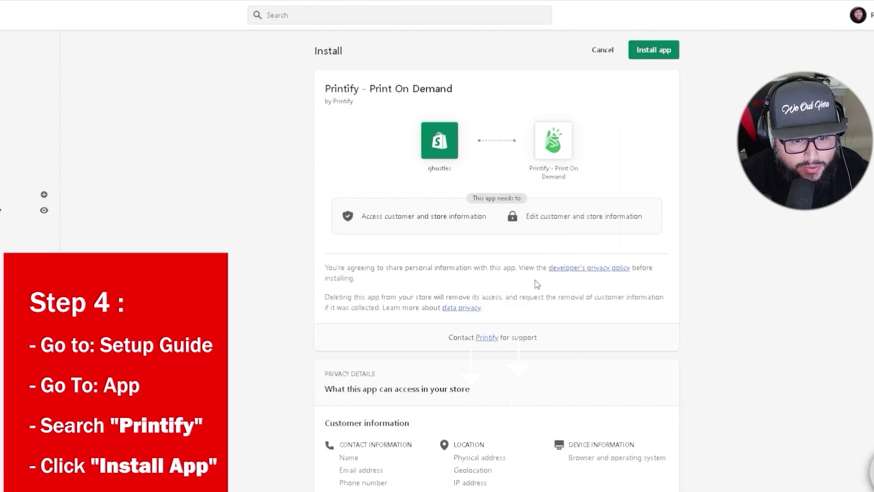
left_click(671, 44)
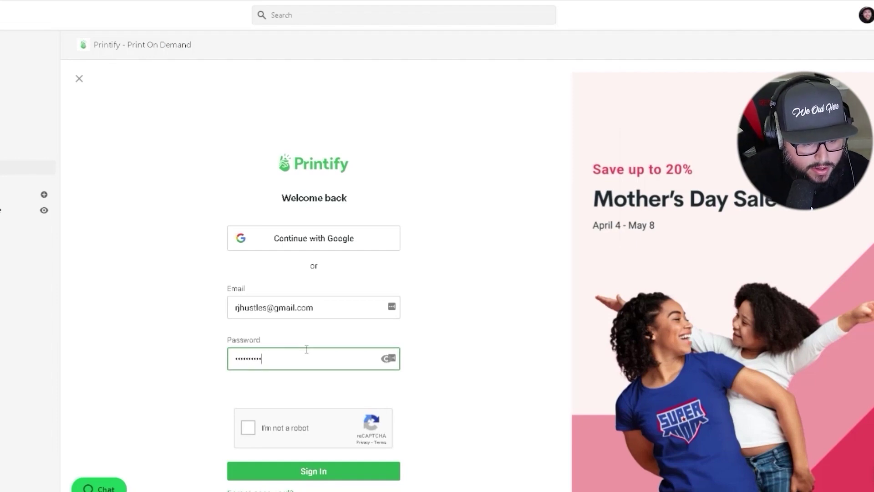
- Sign in to Printify with the account credentials, passing reCAPTCHA, and dismiss the password prompt
key("Return")
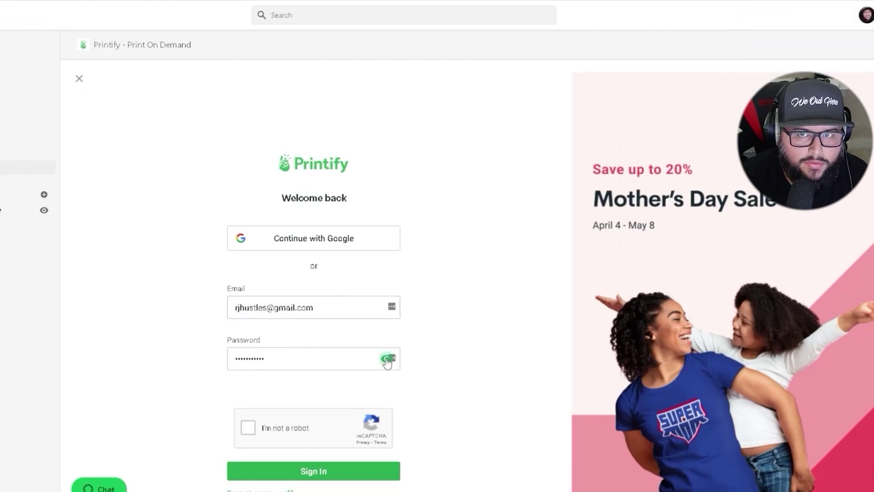
left_click(249, 428)
scroll(327, 437, "down", 1)
left_click(297, 425)
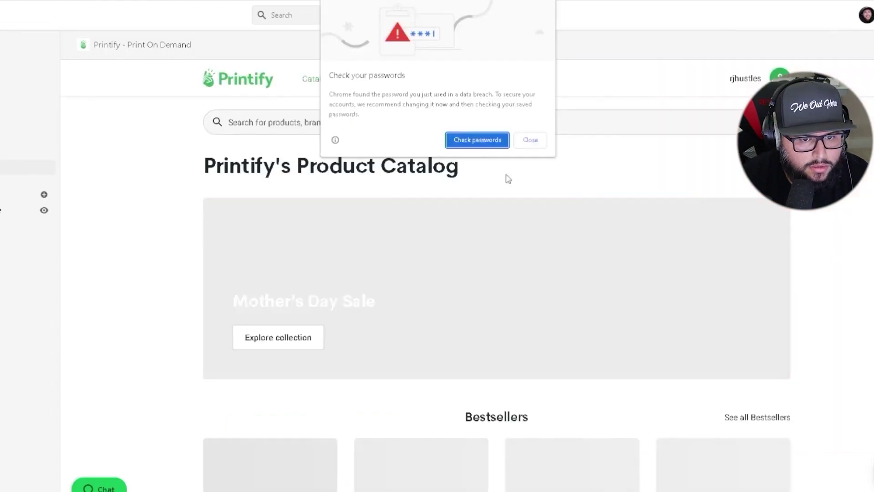
left_click(530, 141)
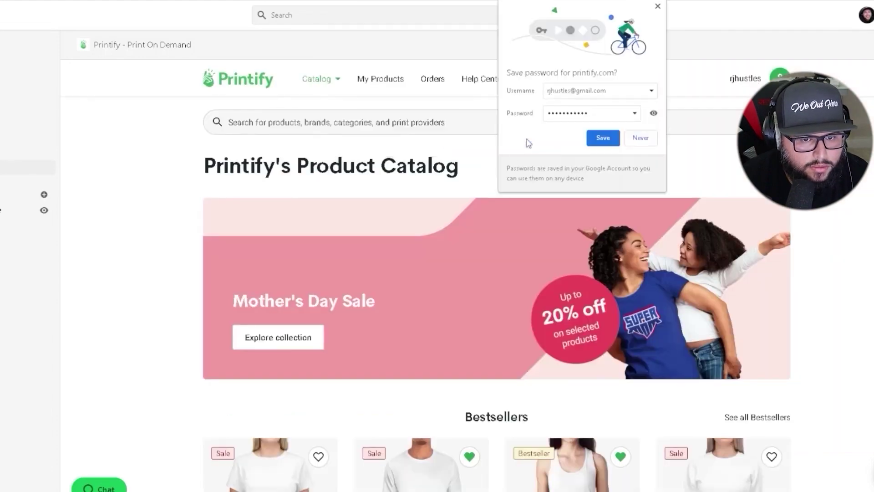
left_click(658, 6)
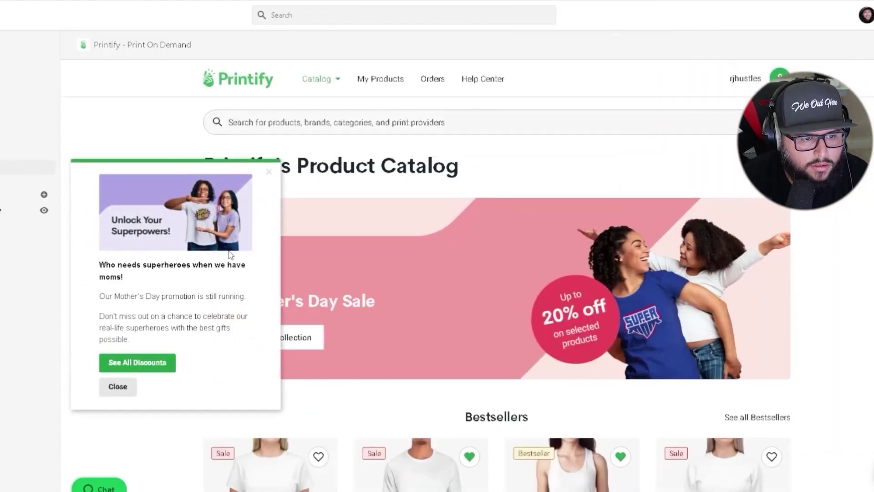
left_click(269, 172)
scroll(495, 332, "down", 1)
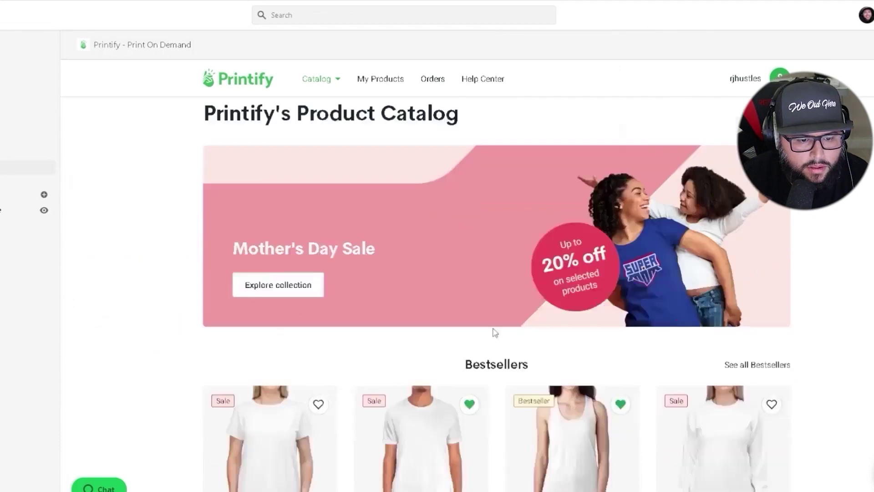
scroll(496, 333, "down", 3)
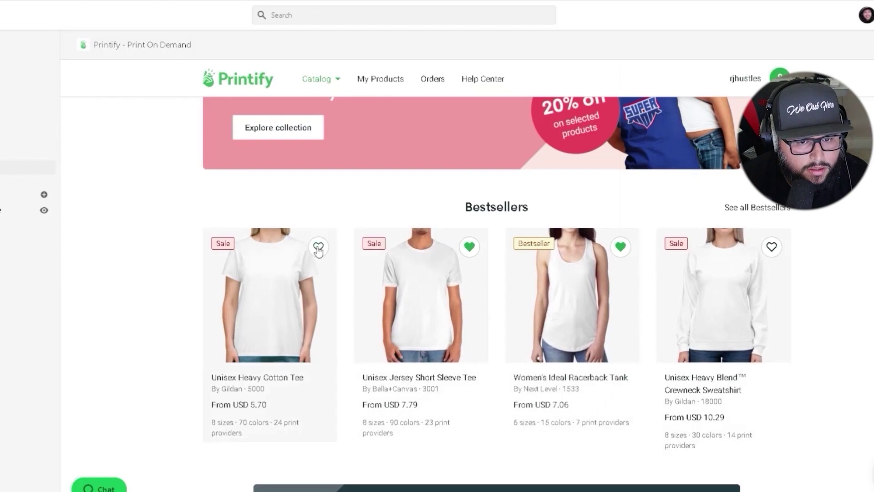
scroll(318, 250, "down", 1)
scroll(433, 259, "down", 1)
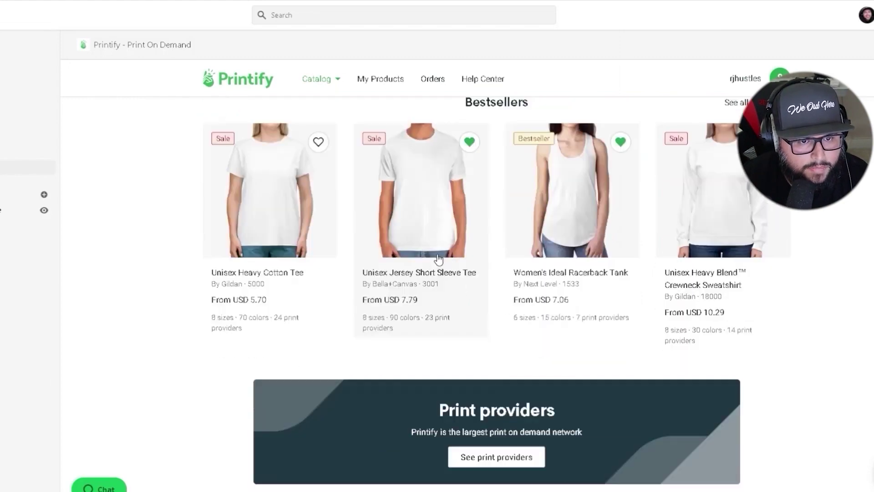
scroll(433, 259, "up", 6)
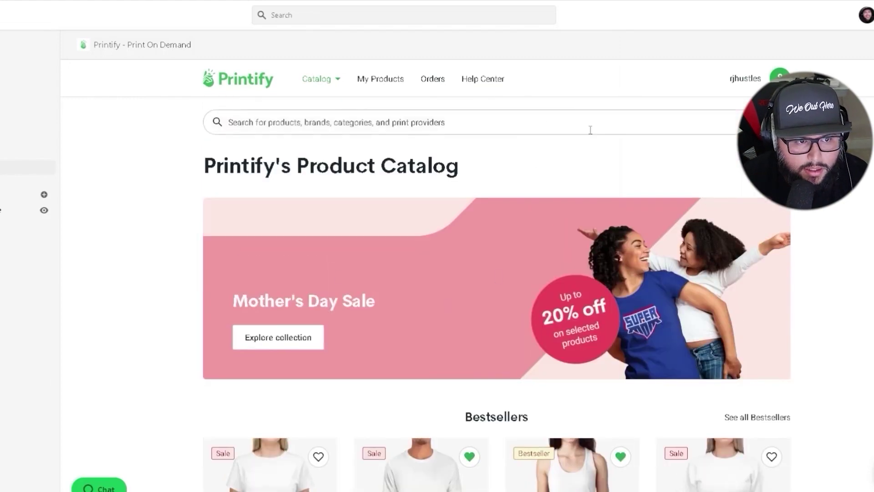
scroll(526, 230, "down", 11)
scroll(611, 263, "down", 2)
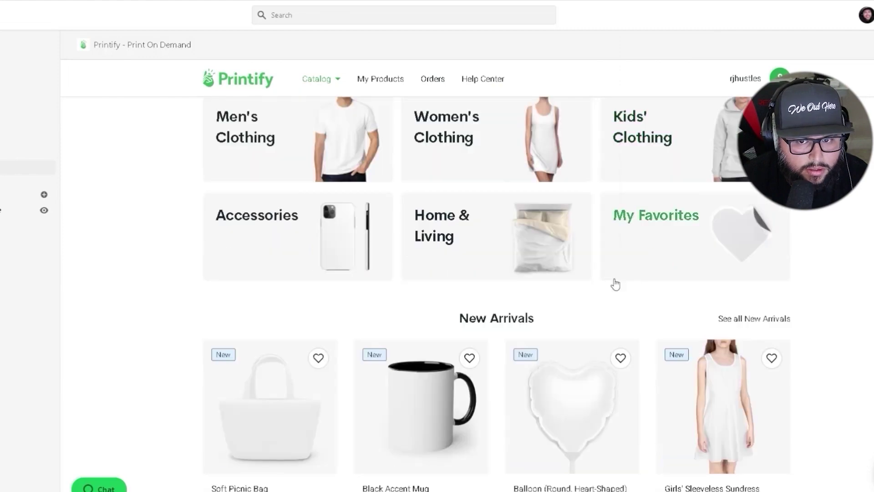
scroll(630, 278, "up", 13)
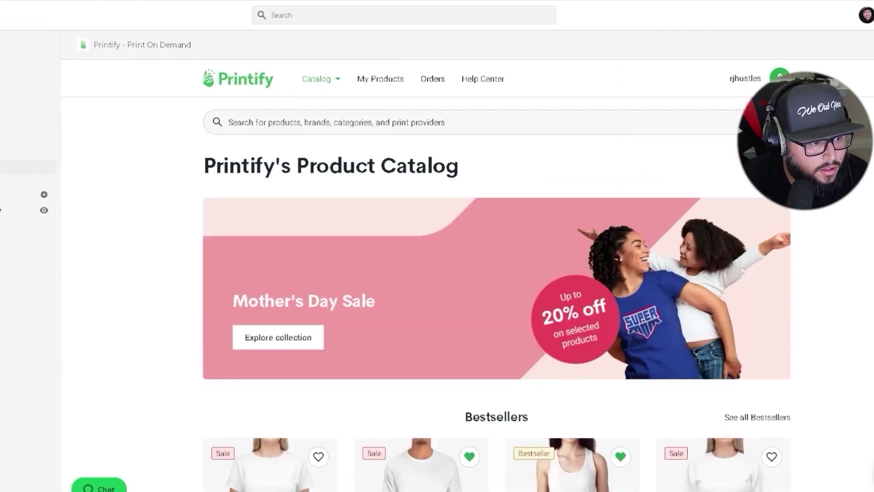
scroll(358, 245, "down", 7)
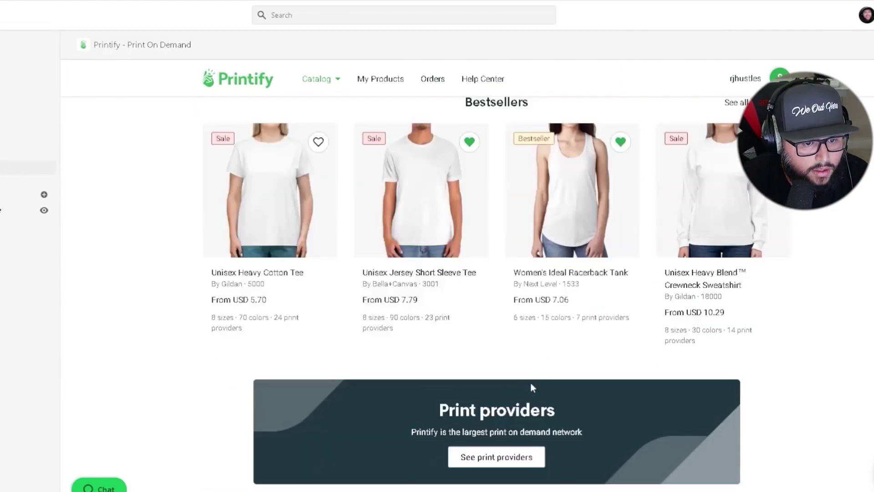
scroll(342, 287, "up", 4)
scroll(466, 306, "up", 4)
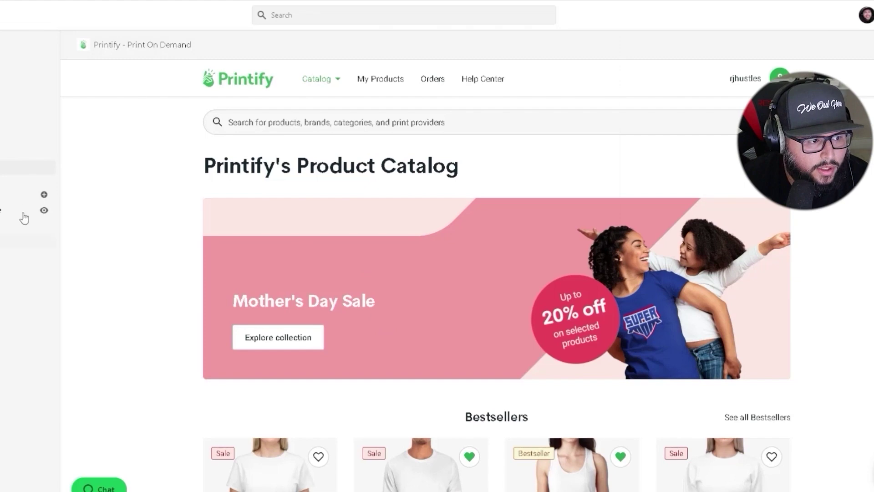
left_click(3, 168)
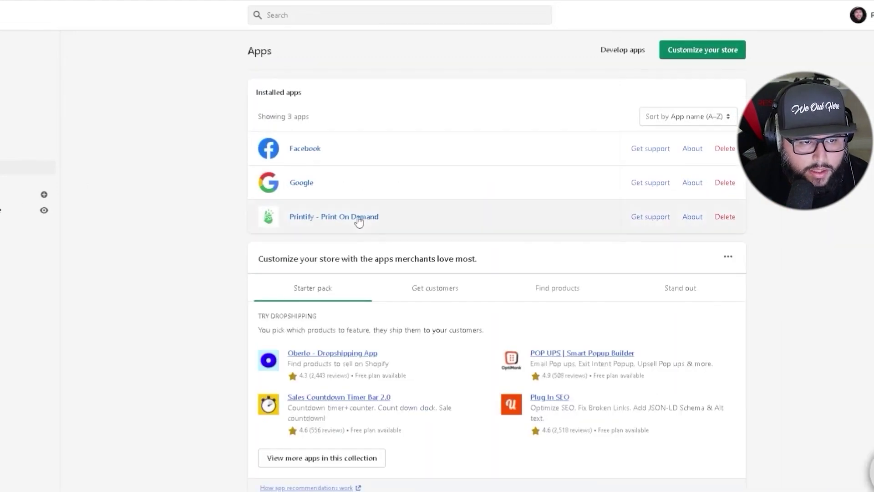
left_click(359, 218)
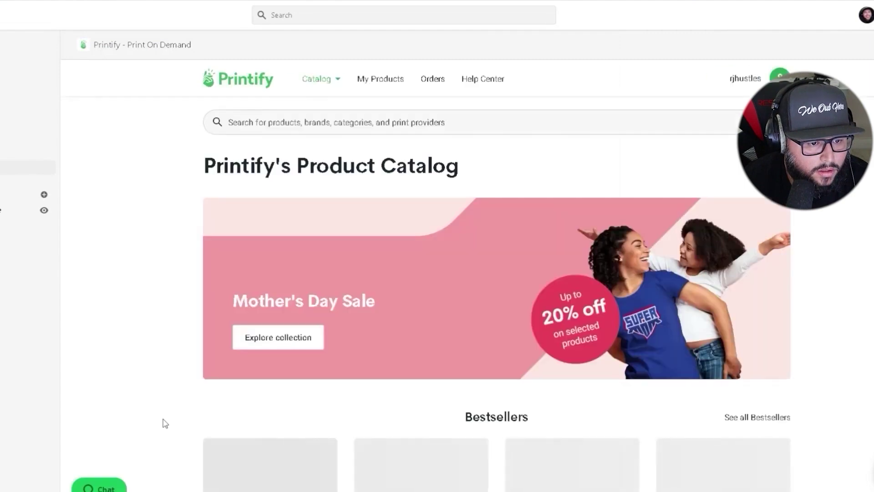
scroll(264, 413, "down", 5)
scroll(214, 391, "up", 3)
scroll(164, 374, "down", 3)
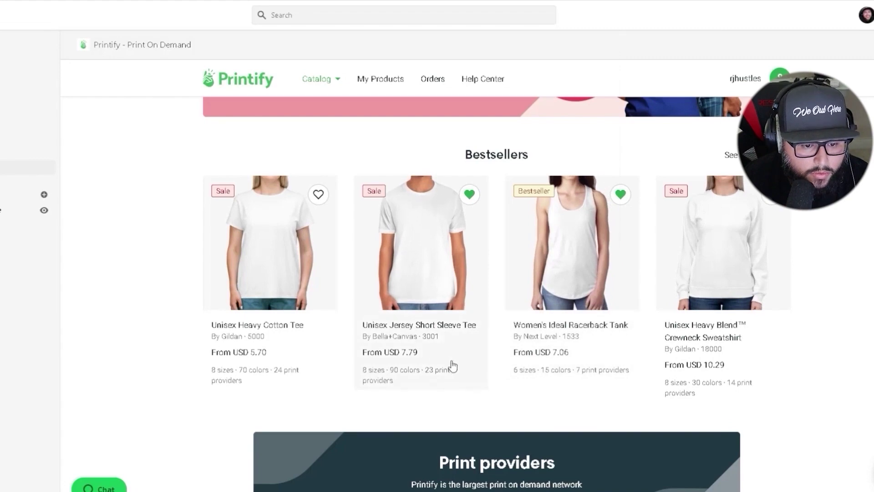
- Open the Unisex Jersey Short Sleeve Tee page and browse the All print providers list
left_click(433, 326)
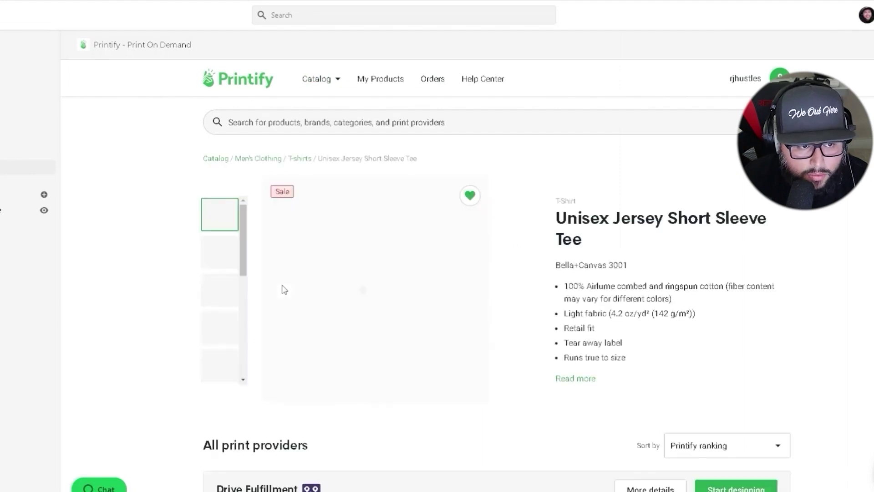
scroll(465, 395, "down", 2)
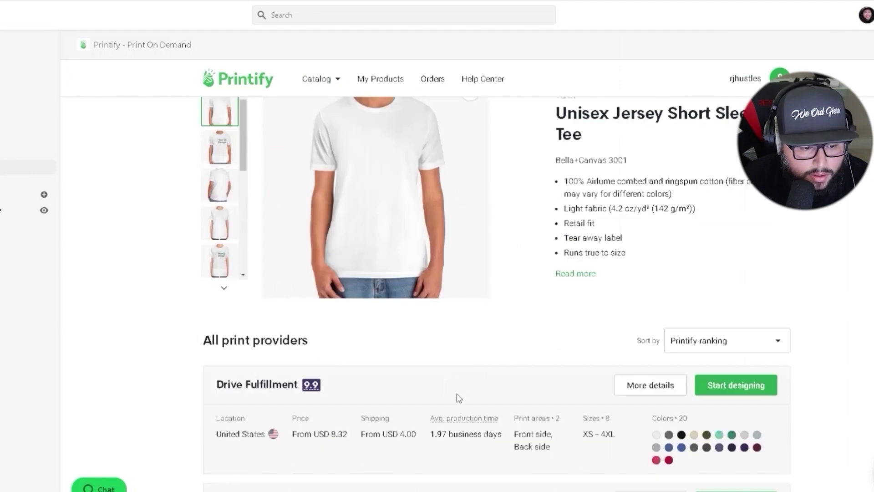
scroll(461, 396, "down", 2)
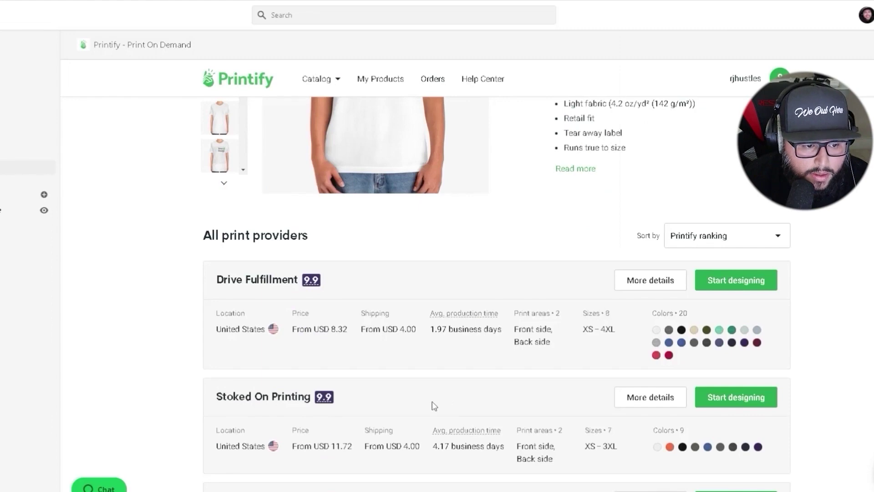
scroll(357, 389, "up", 4)
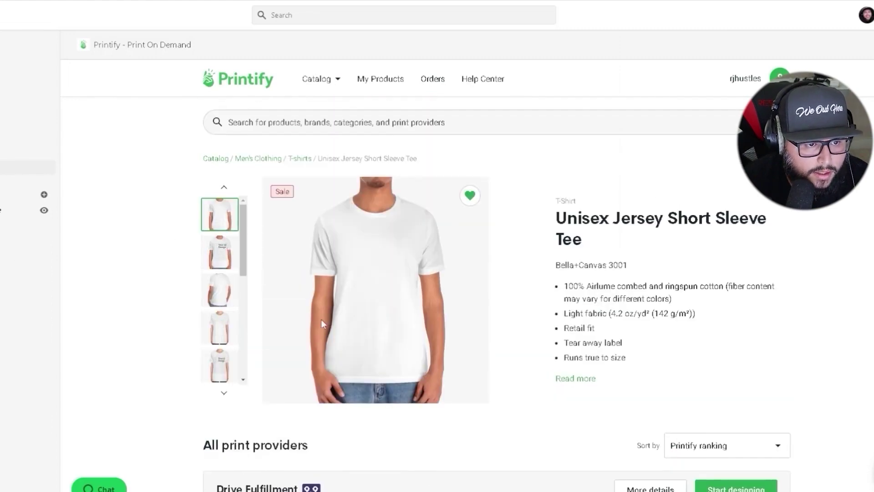
scroll(312, 321, "down", 4)
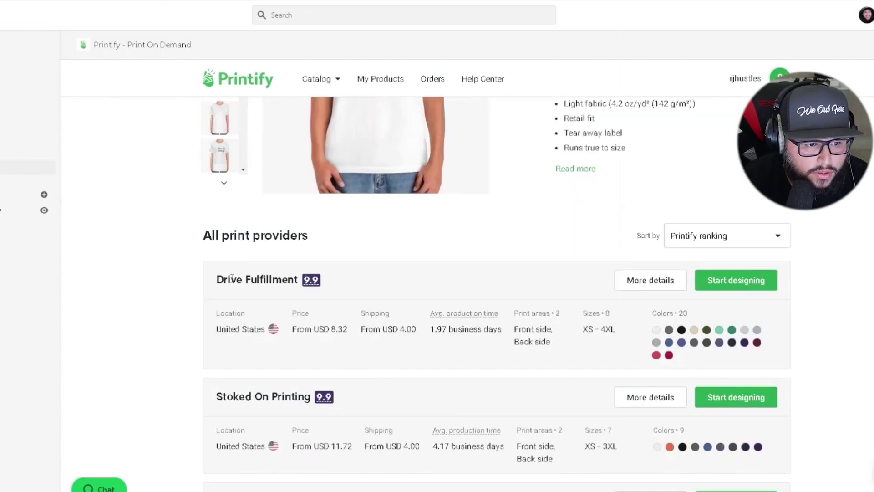
left_click_drag(204, 246, 237, 236)
left_click_drag(316, 238, 184, 234)
scroll(294, 300, "down", 1)
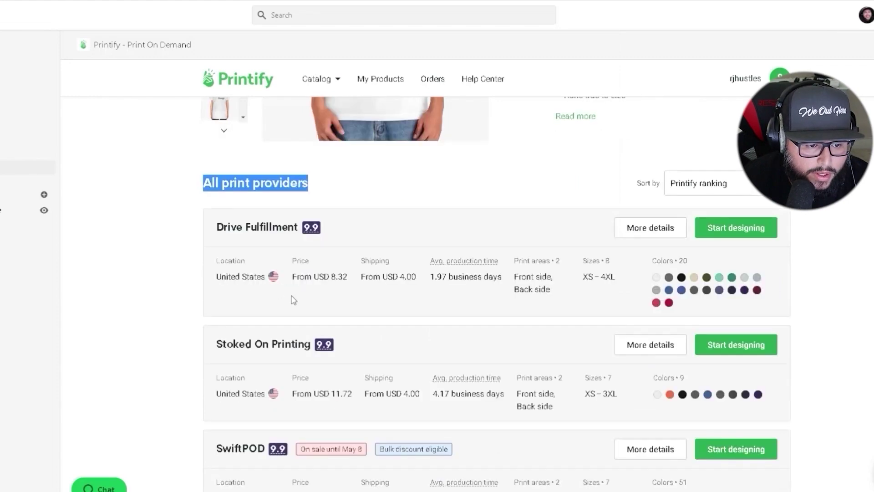
scroll(333, 280, "down", 2)
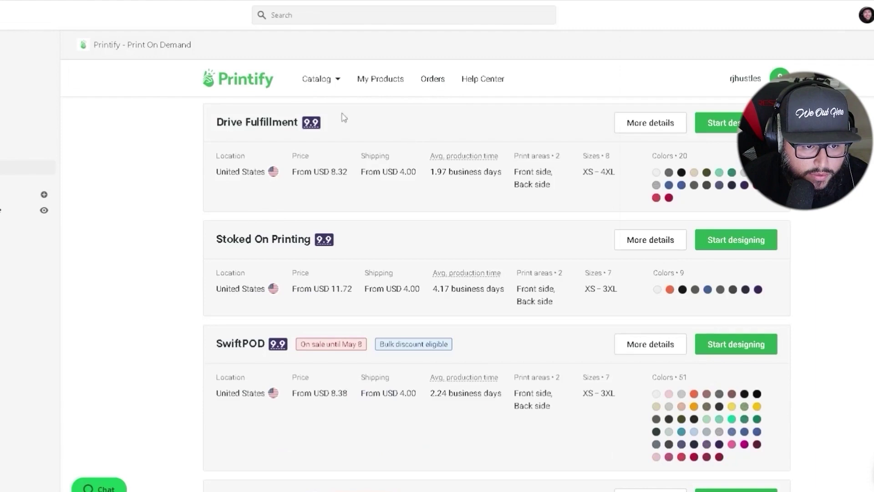
scroll(319, 266, "down", 1)
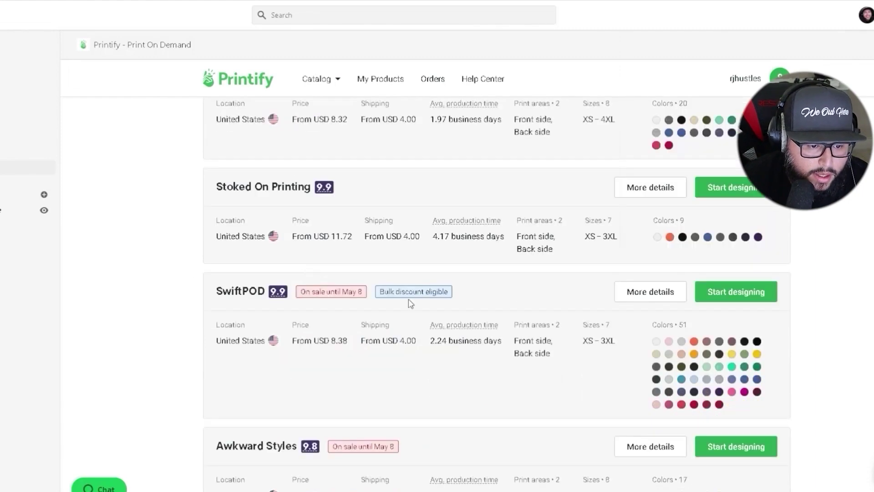
scroll(345, 317, "down", 3)
scroll(319, 328, "down", 2)
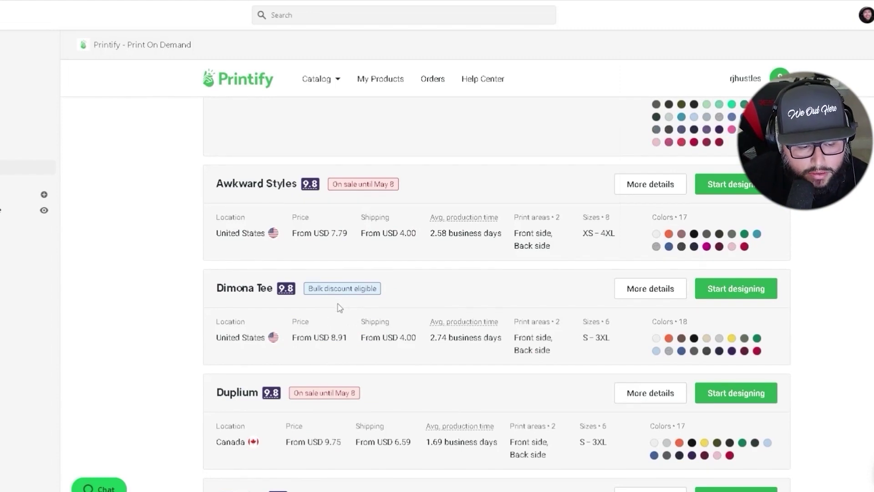
scroll(339, 308, "down", 2)
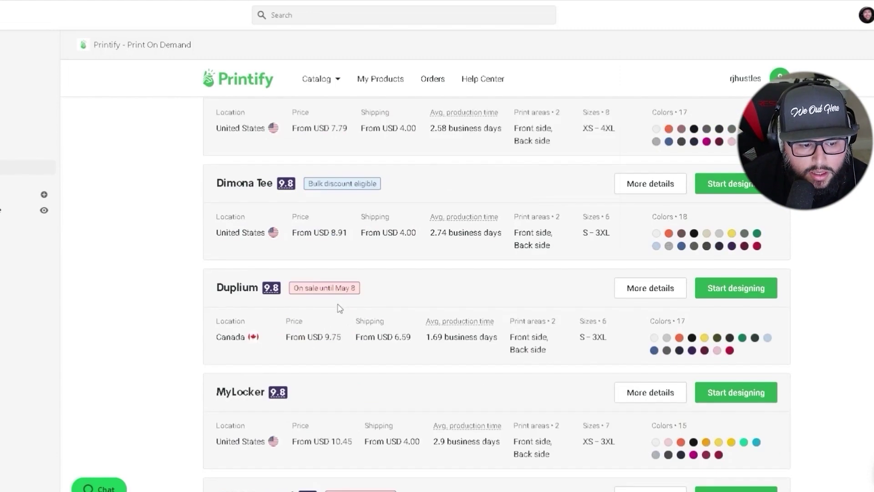
scroll(340, 308, "down", 5)
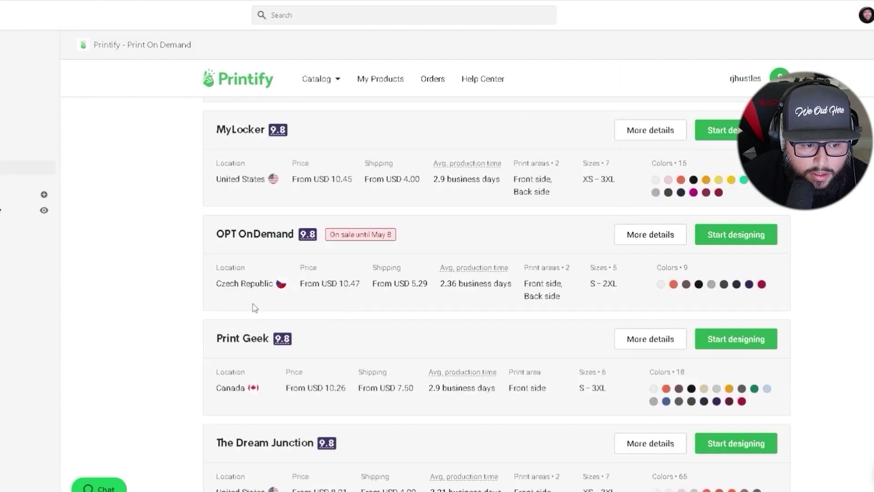
- Compare providers: OPT OnDemand (Czech Republic), Print Geek (Canada), Awkward Styles pricing and Dimona Tee
left_click_drag(224, 284, 272, 285)
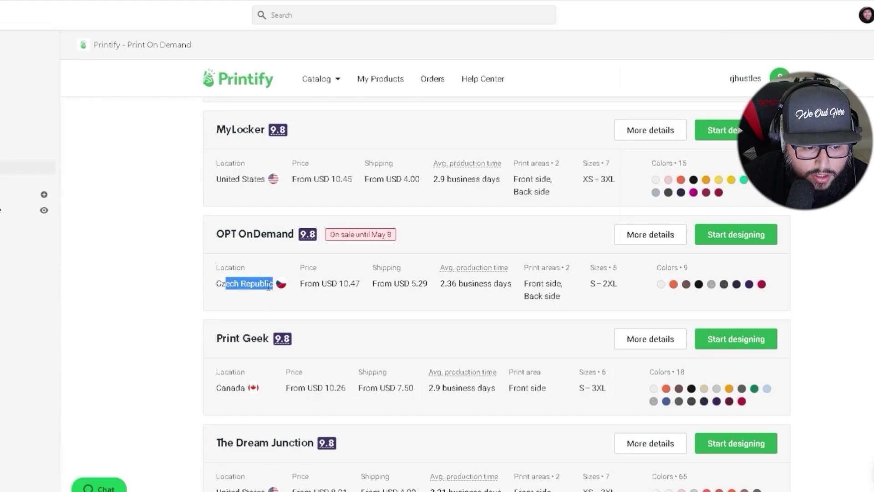
scroll(264, 289, "down", 1)
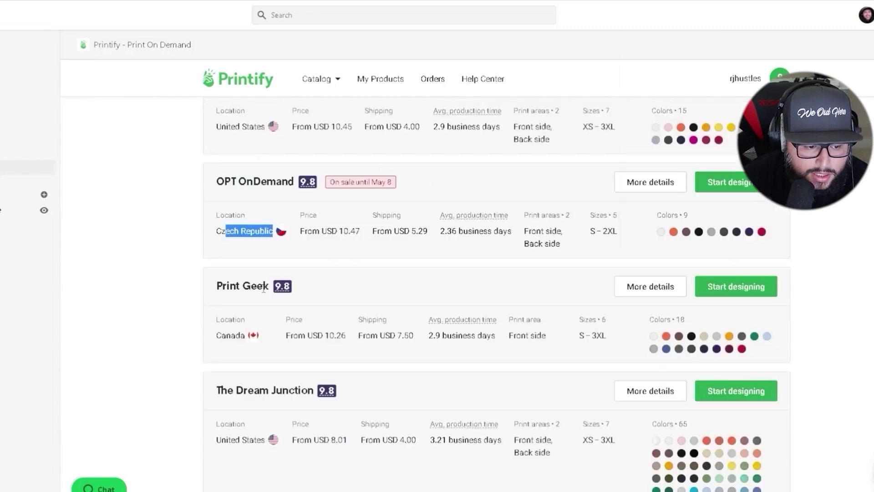
left_click_drag(221, 335, 246, 336)
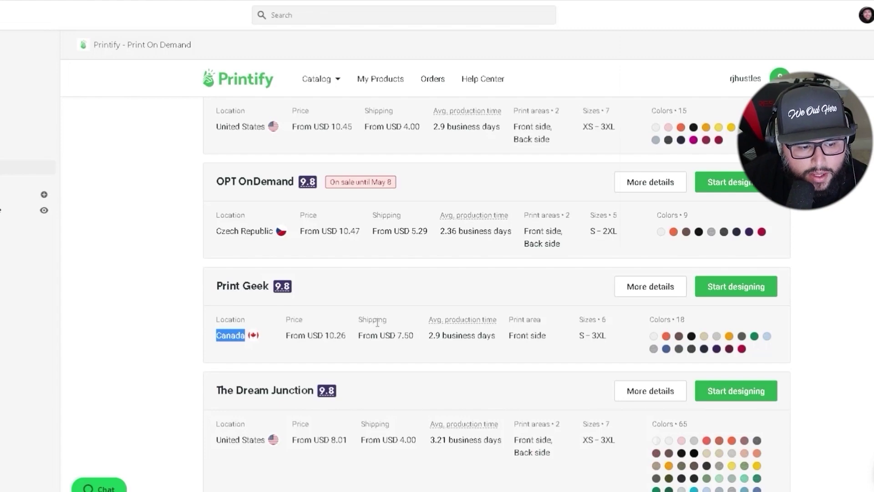
scroll(377, 323, "up", 10)
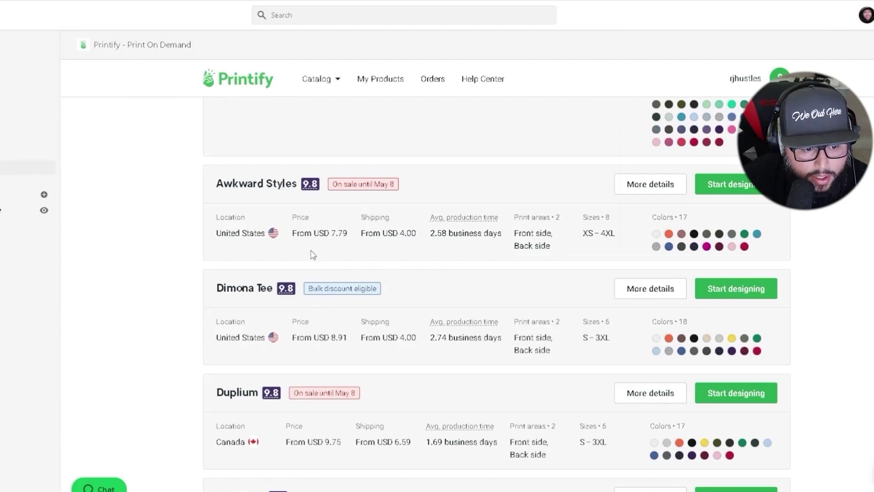
left_click_drag(297, 233, 490, 238)
left_click(399, 330)
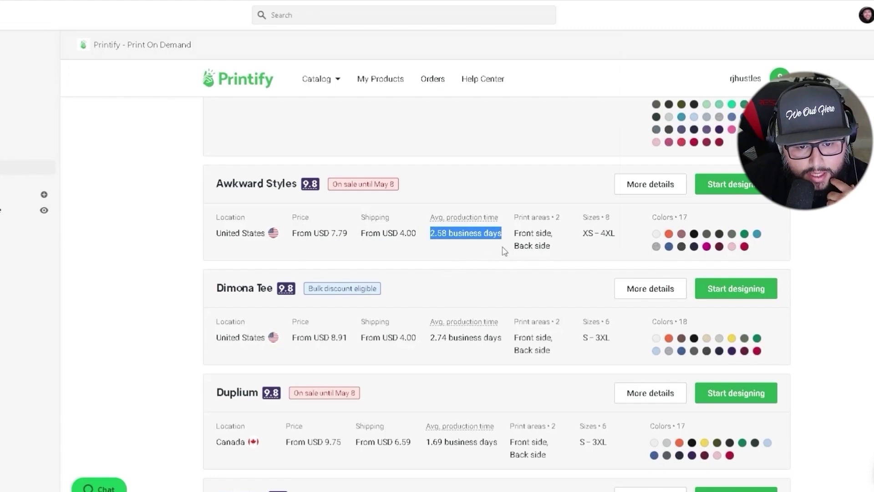
left_click_drag(516, 235, 552, 249)
scroll(553, 320, "down", 1)
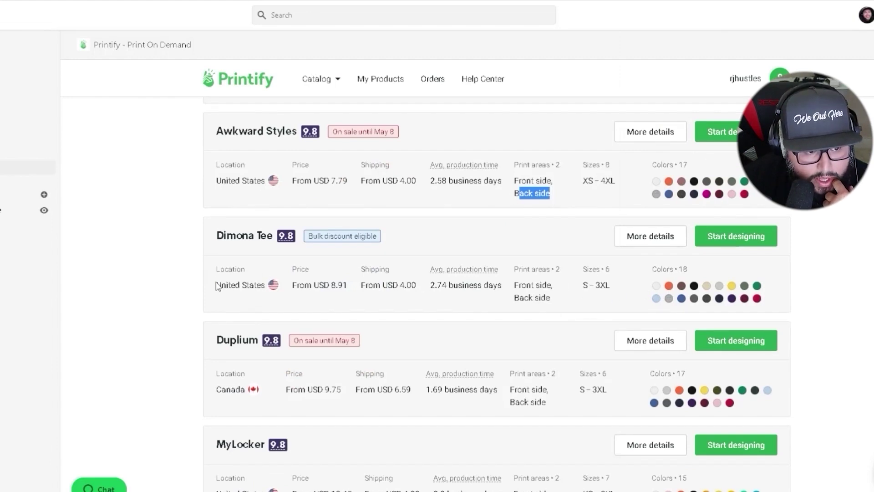
left_click_drag(214, 240, 279, 242)
left_click_drag(222, 285, 579, 312)
left_click_drag(626, 295, 597, 288)
left_click(598, 288)
- Start designing the tee with Awkward Styles and reveal the design upload sources
scroll(542, 321, "up", 1)
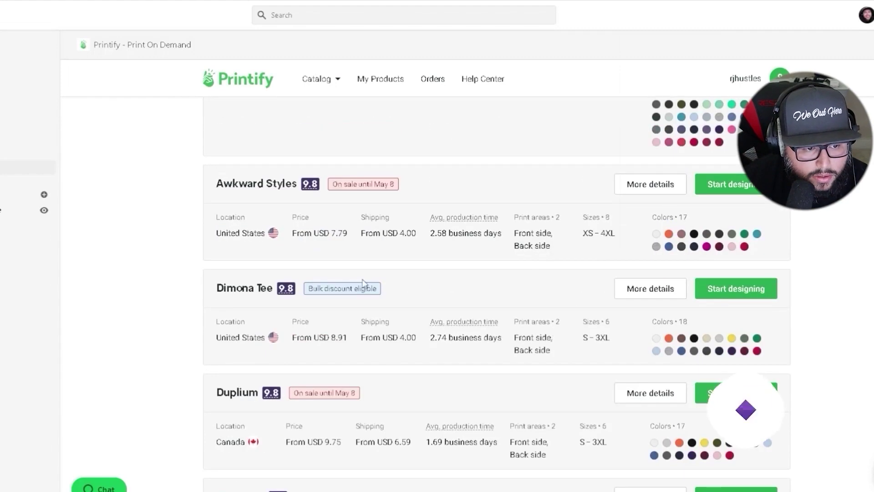
mouse_move(465, 323)
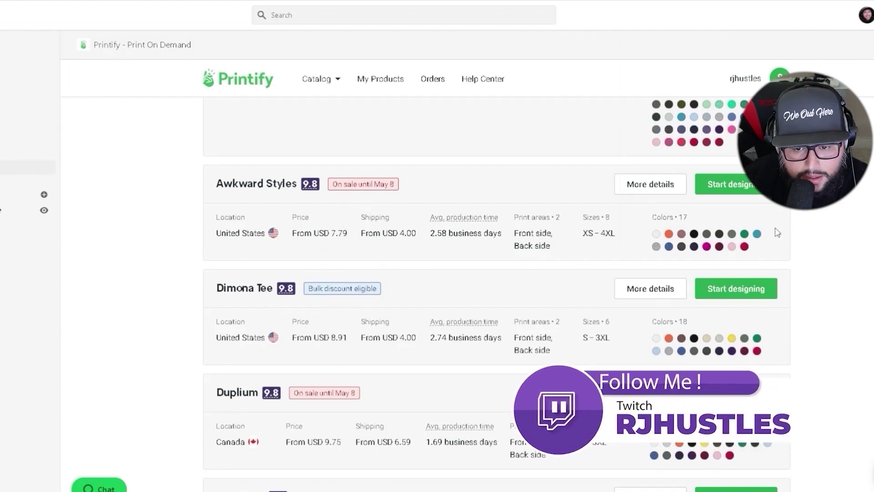
left_click(734, 190)
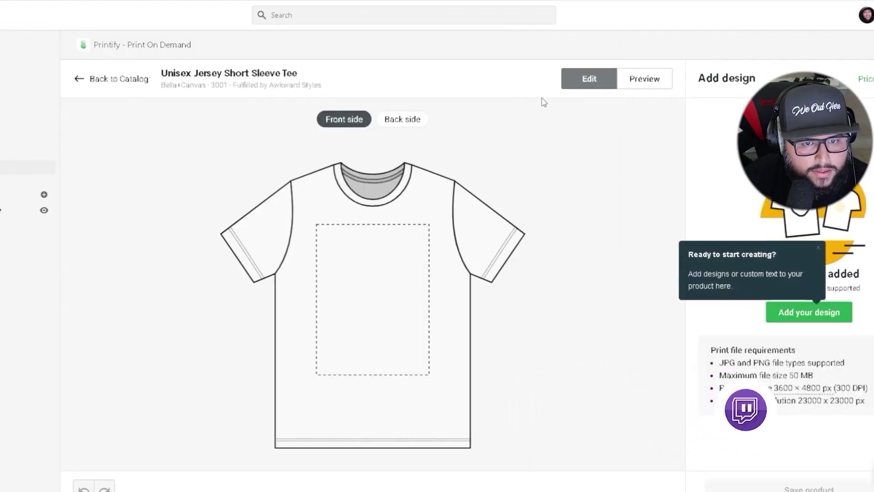
left_click(777, 313)
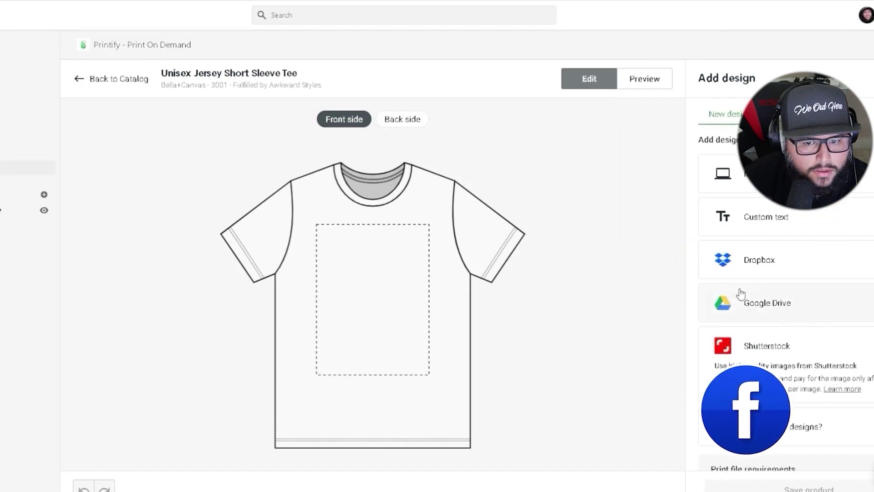
- Upload stay.png from the computer's recent images folder onto the tee
left_click(774, 174)
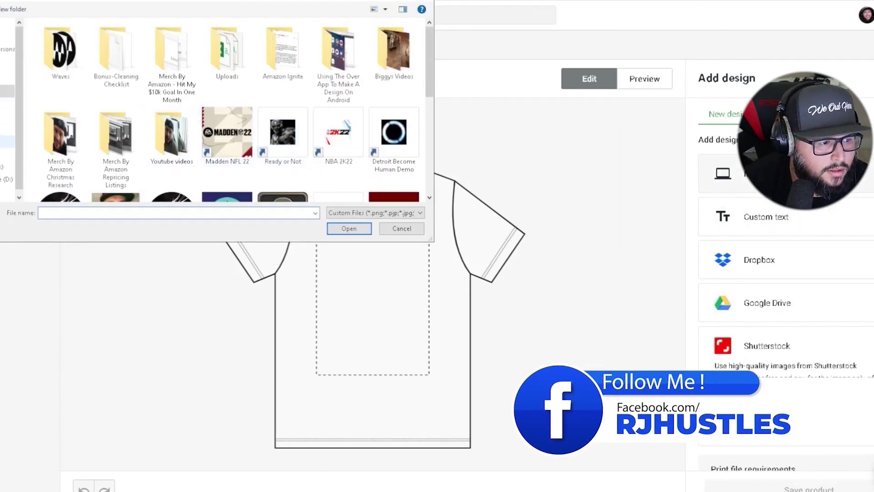
left_click(7, 116)
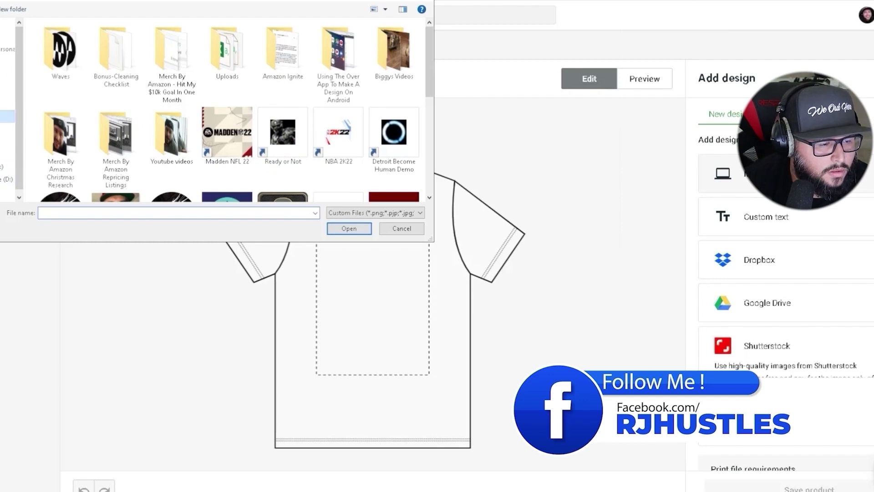
scroll(206, 121, "down", 10)
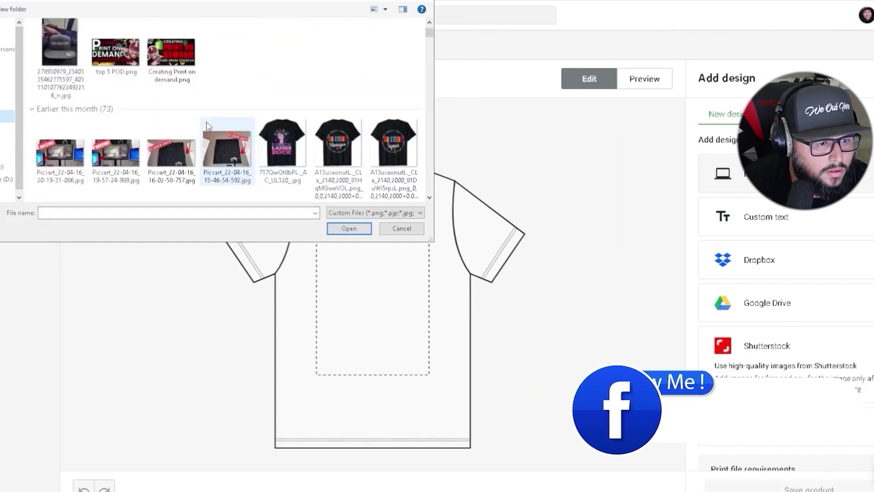
scroll(207, 123, "down", 6)
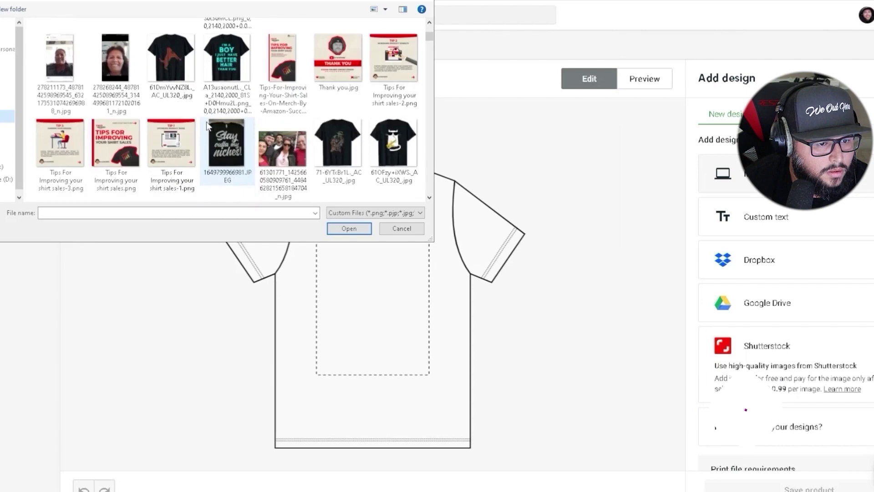
scroll(208, 137, "down", 5)
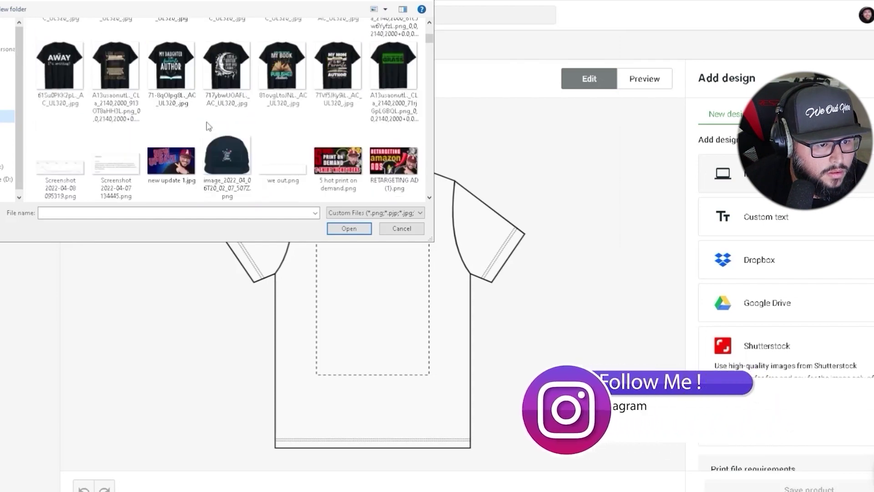
scroll(282, 173, "down", 2)
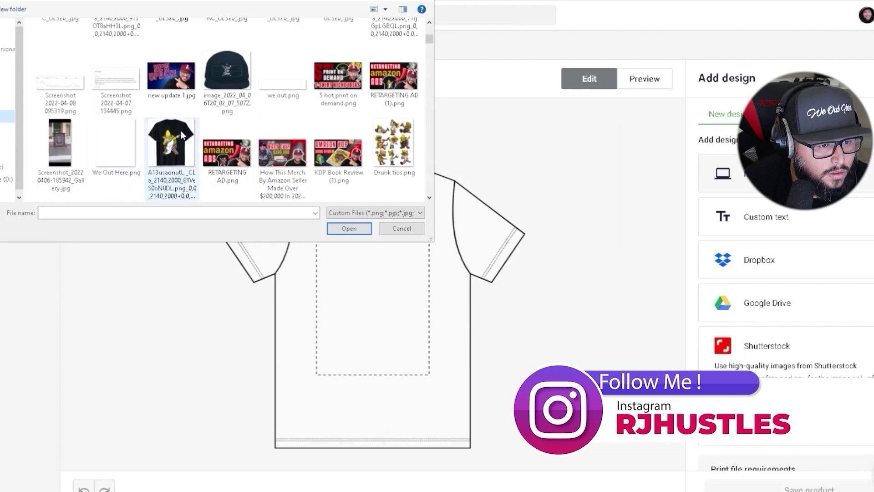
scroll(244, 150, "down", 1)
left_click(172, 169)
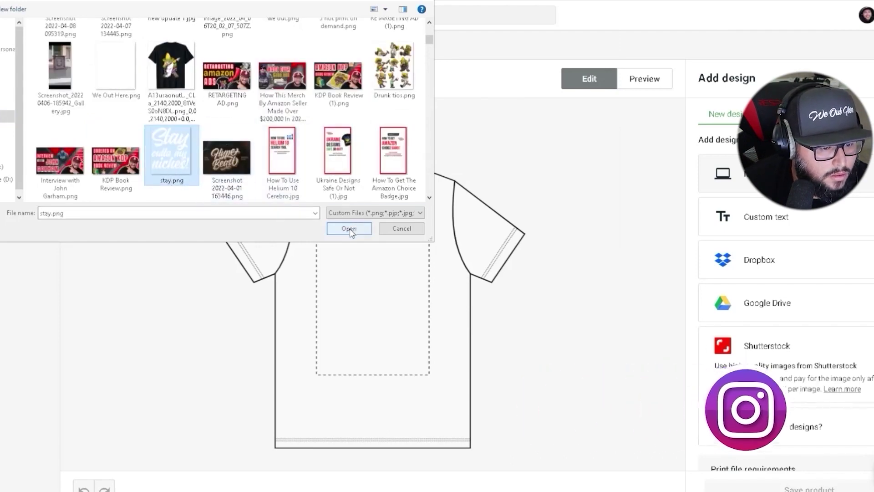
scroll(224, 193, "down", 2)
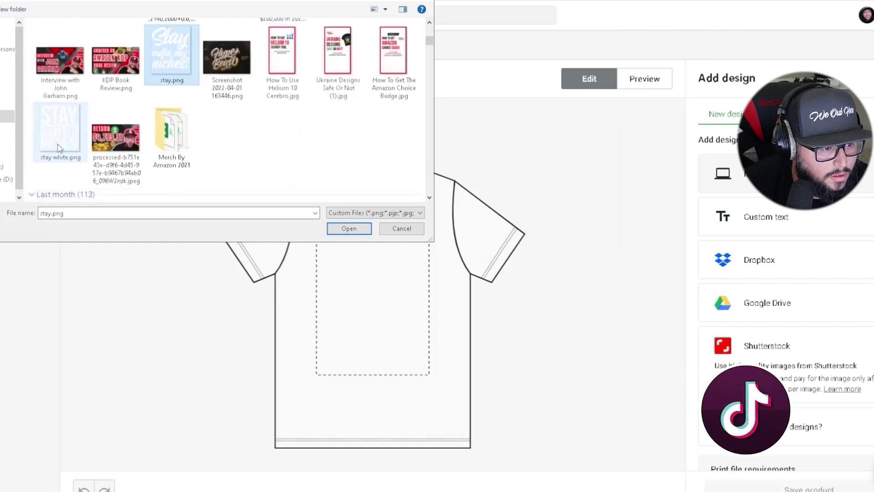
left_click(349, 228)
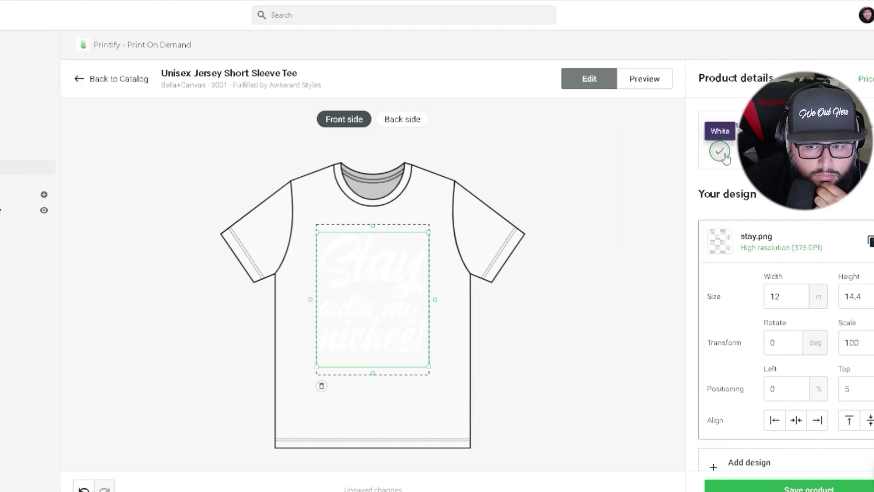
- Add black, orange, army green, dark olive, navy and charcoal as shirt colours
left_click(866, 125)
left_click(859, 169)
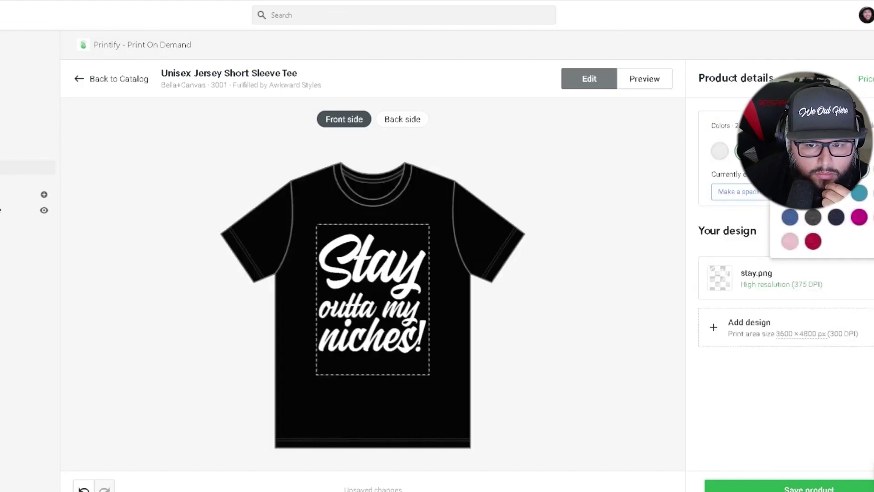
left_click(790, 169)
left_click(837, 193)
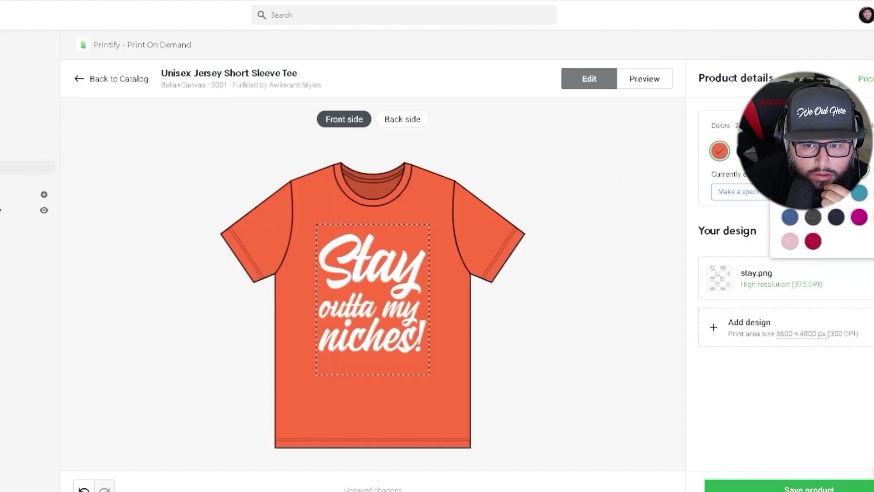
left_click(836, 169)
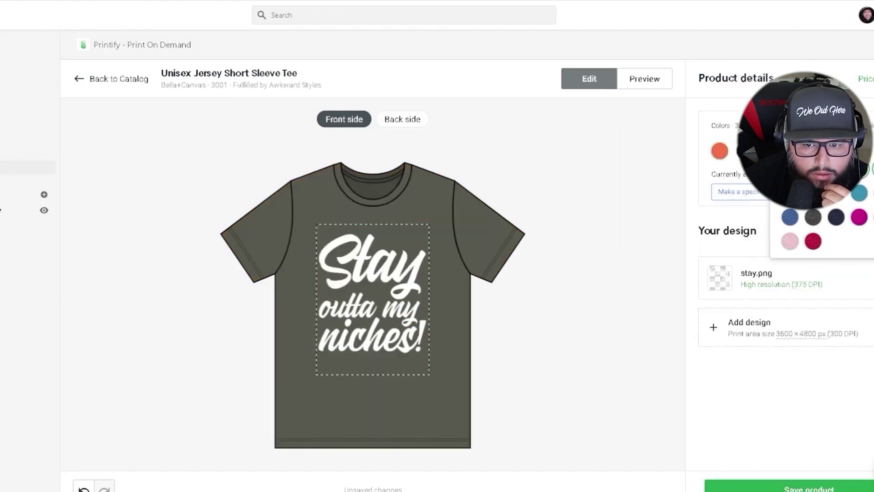
left_click(873, 169)
left_click(836, 217)
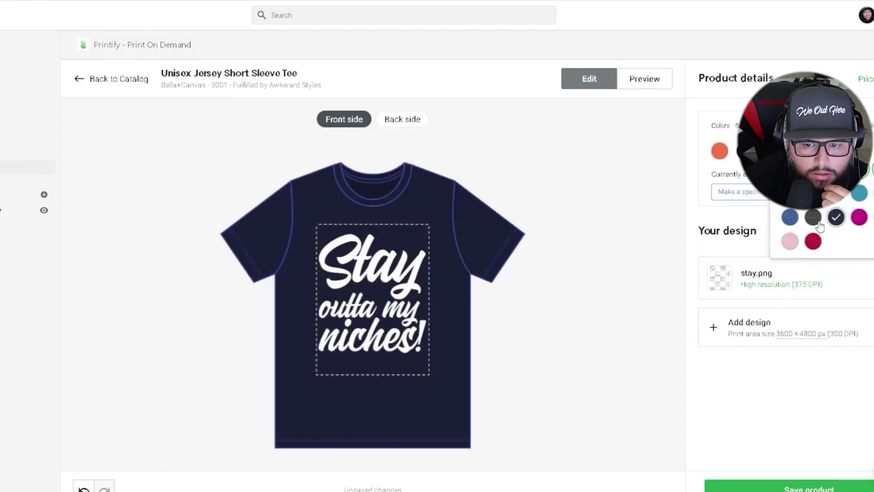
left_click(815, 221)
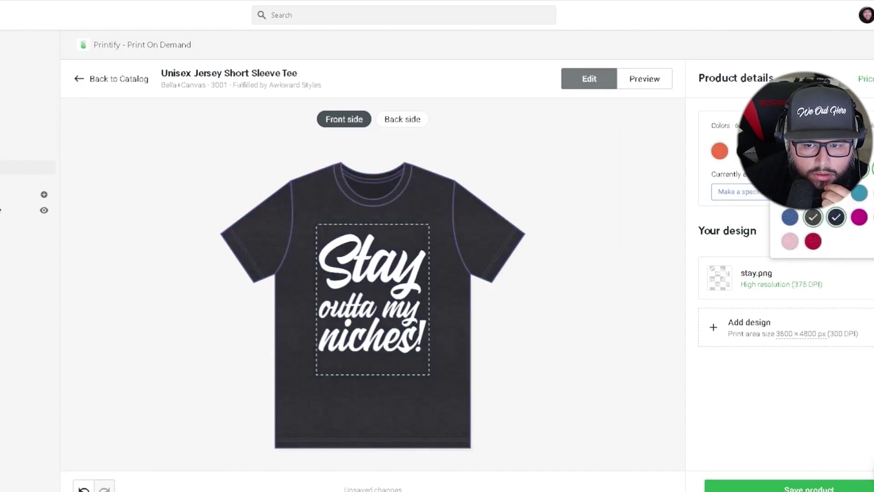
left_click(793, 125)
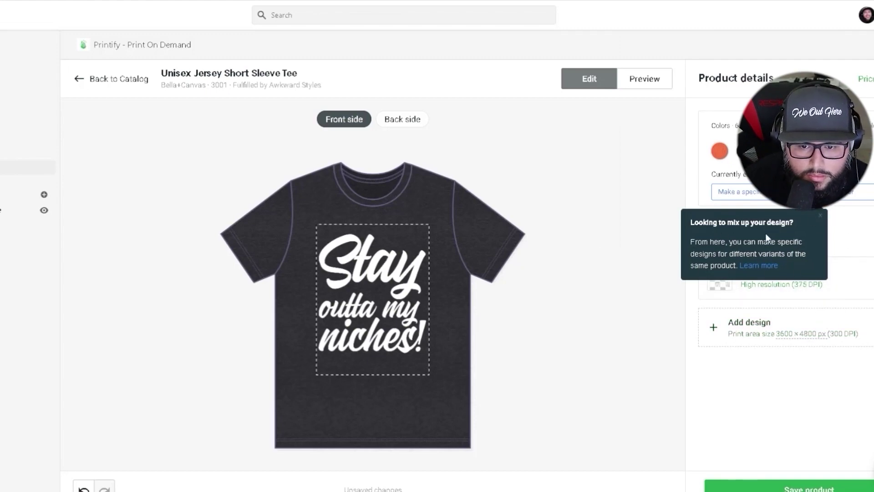
left_click(820, 215)
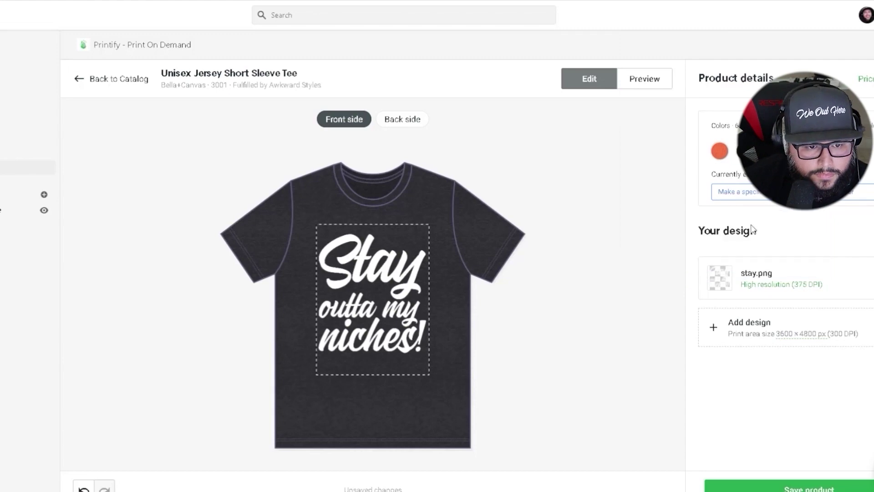
- Check the back and front views of the tee, then save the product
left_click(408, 123)
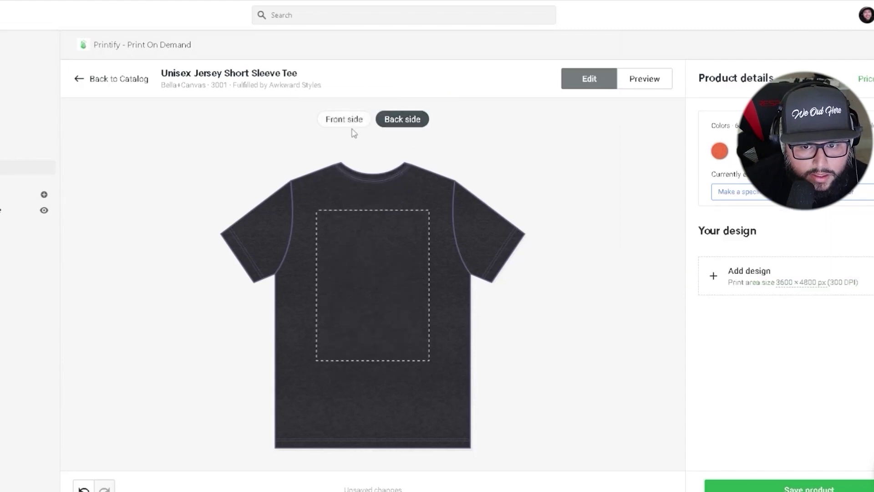
left_click(344, 120)
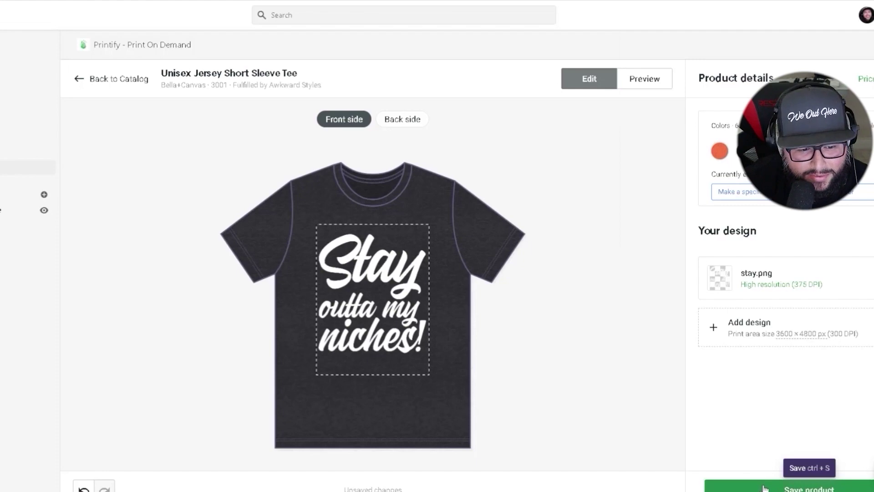
left_click(764, 488)
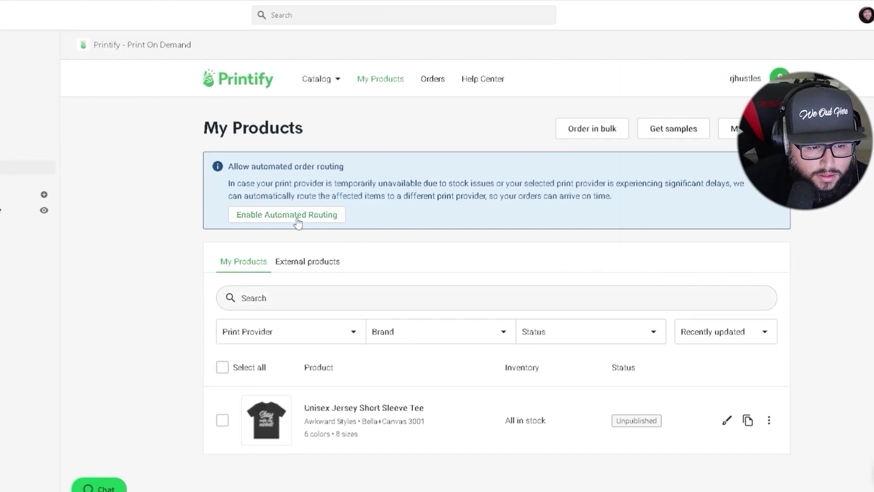
- Enable automated routing with automatic order replacement and save the store preferences
left_click(244, 223)
scroll(379, 357, "down", 1)
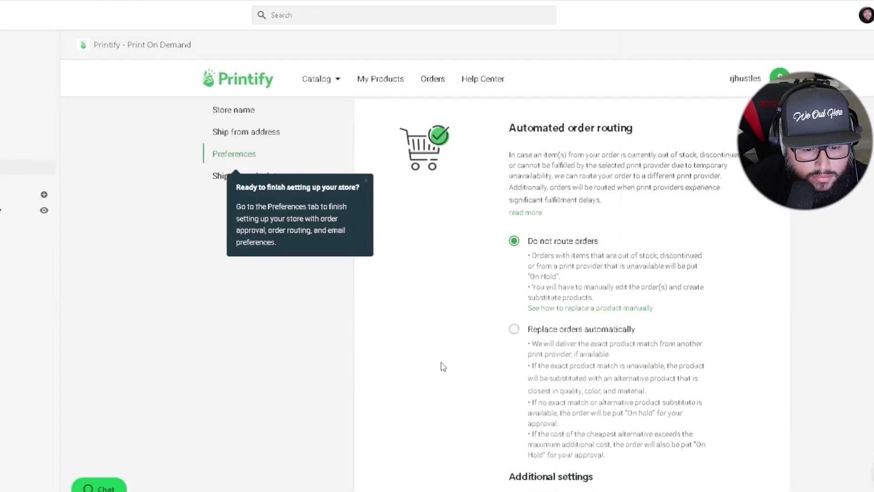
scroll(476, 361, "down", 5)
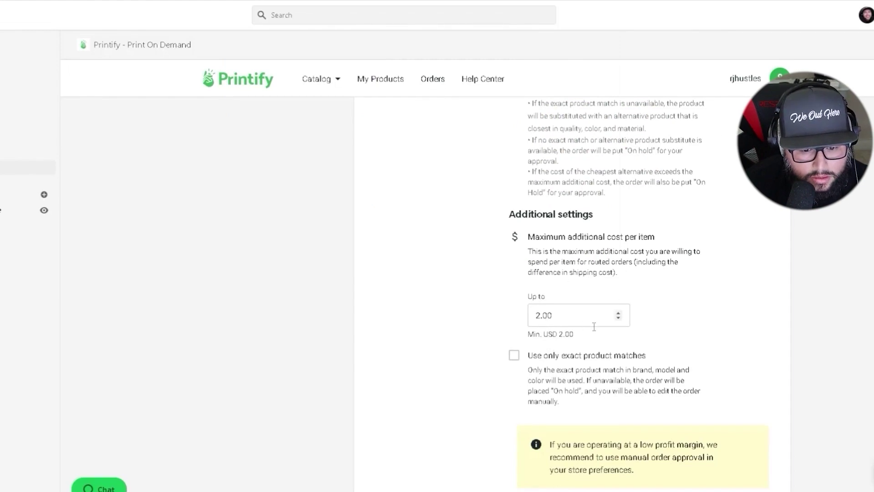
scroll(595, 327, "down", 4)
scroll(594, 332, "down", 3)
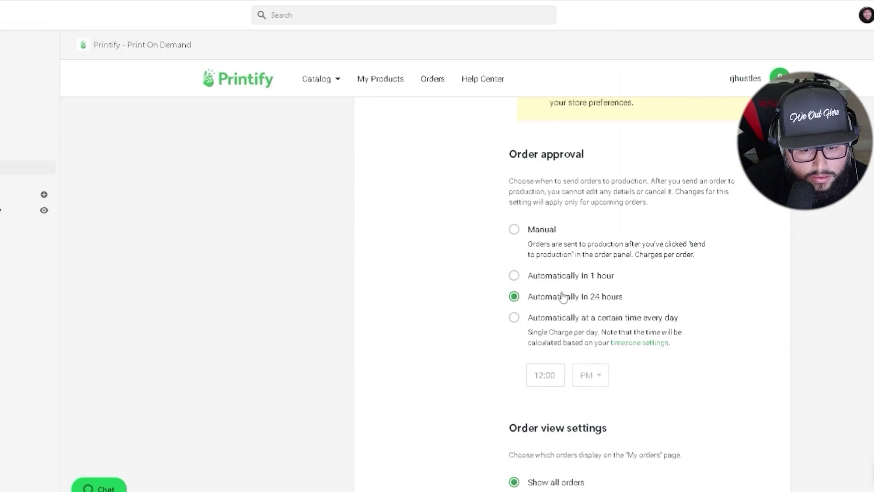
scroll(572, 353, "down", 8)
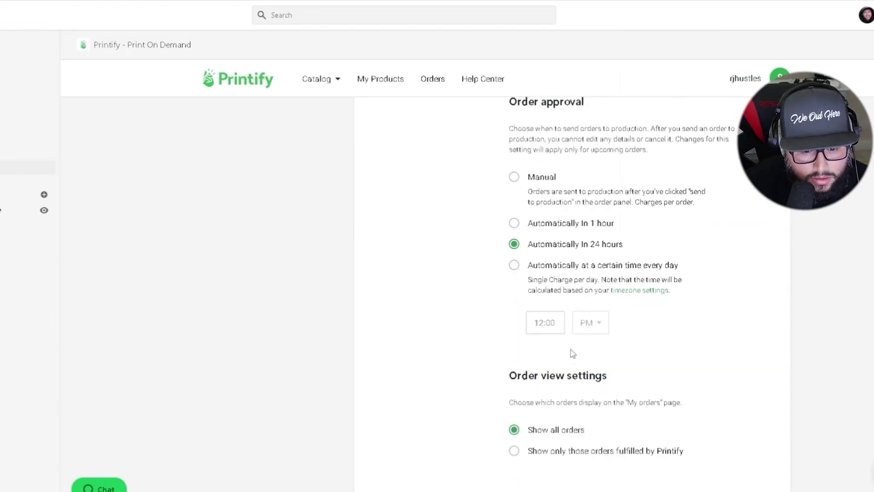
scroll(572, 352, "down", 9)
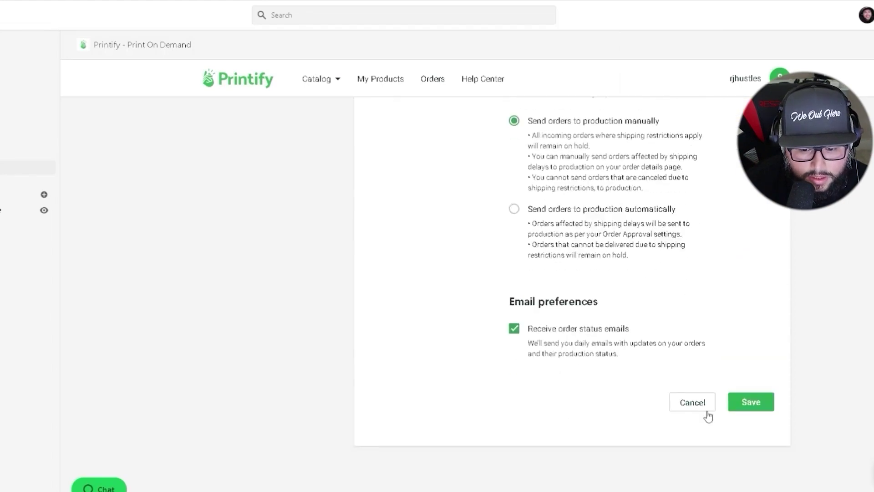
left_click(749, 403)
scroll(380, 285, "down", 15)
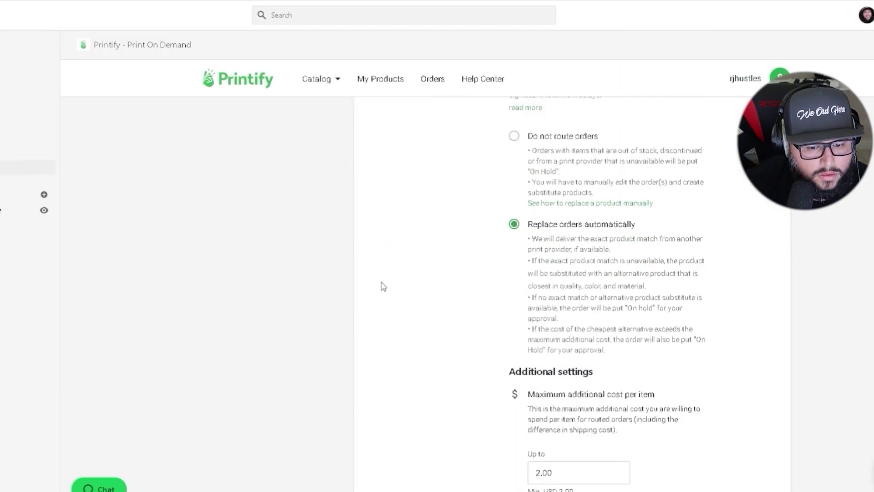
scroll(381, 283, "down", 8)
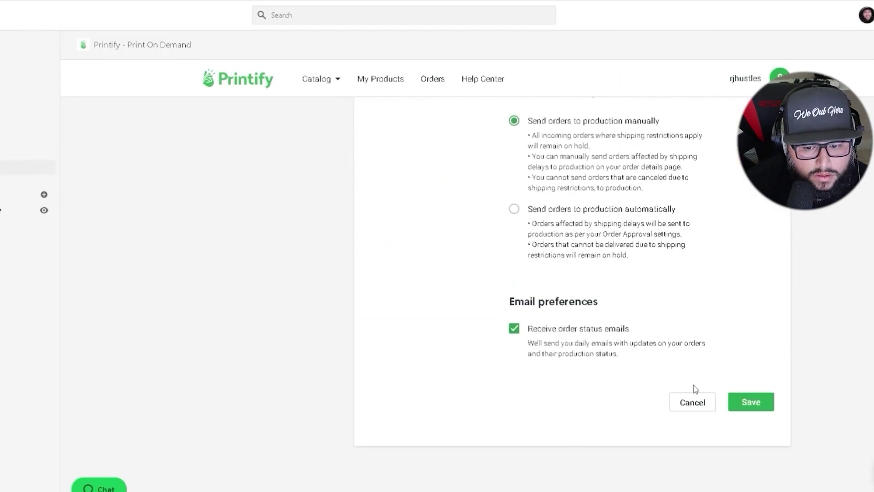
left_click(749, 403)
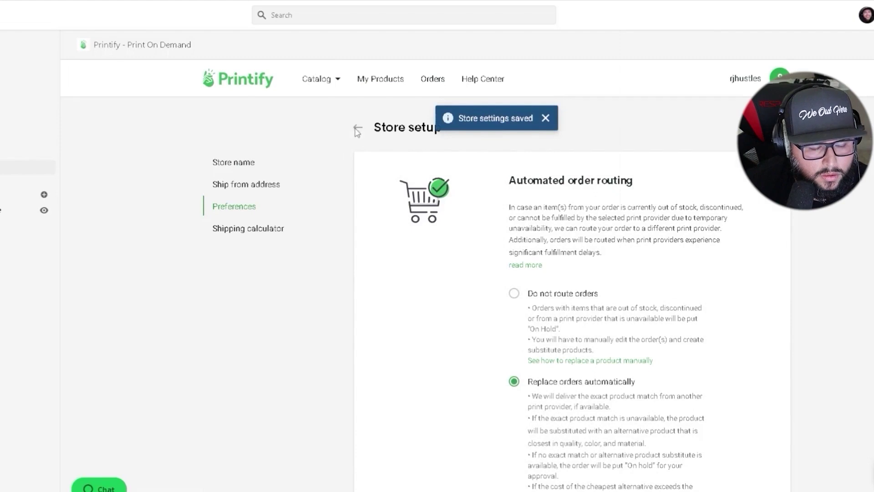
left_click(358, 127)
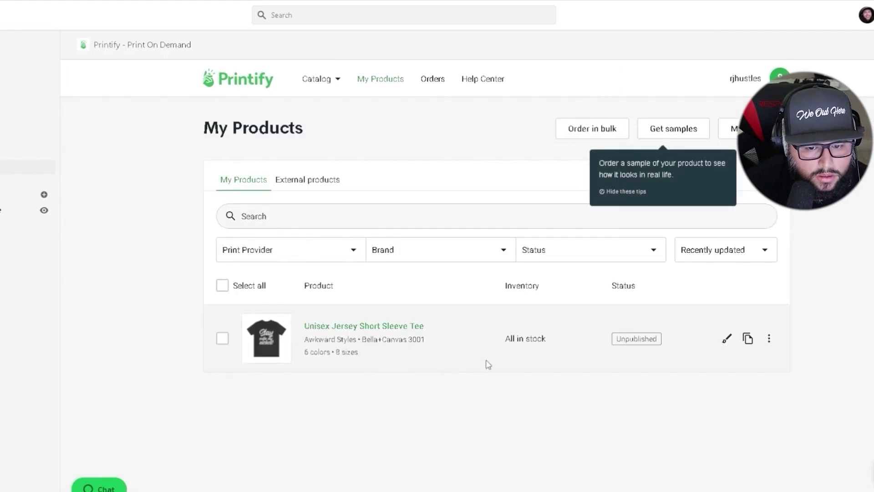
- Open the tee's details and set the title image view to On Person 2
left_click(644, 348)
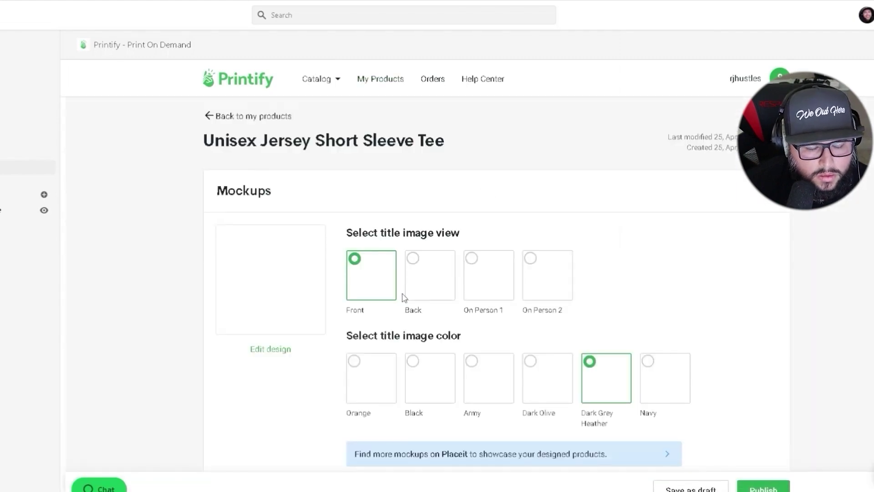
scroll(643, 305, "down", 1)
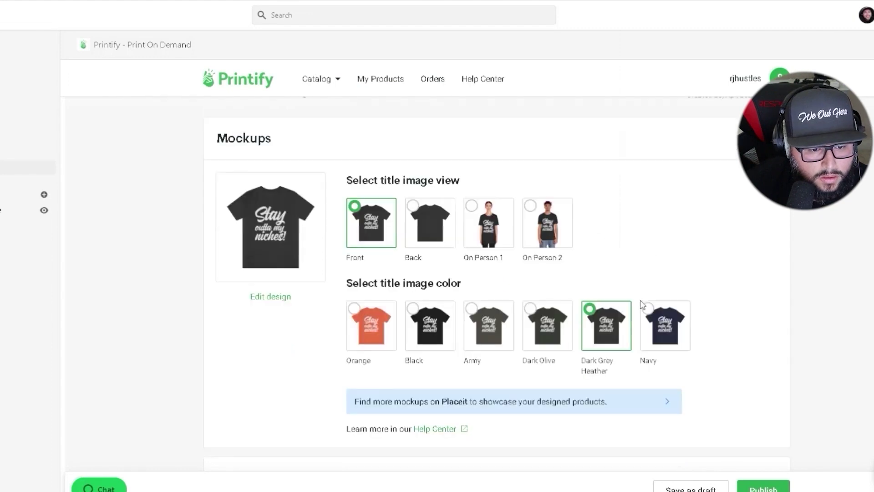
left_click(531, 208)
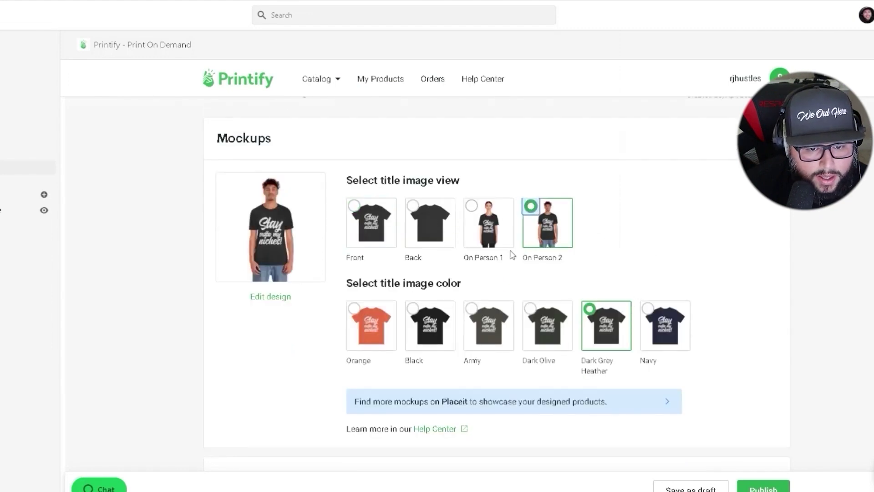
left_click(358, 217)
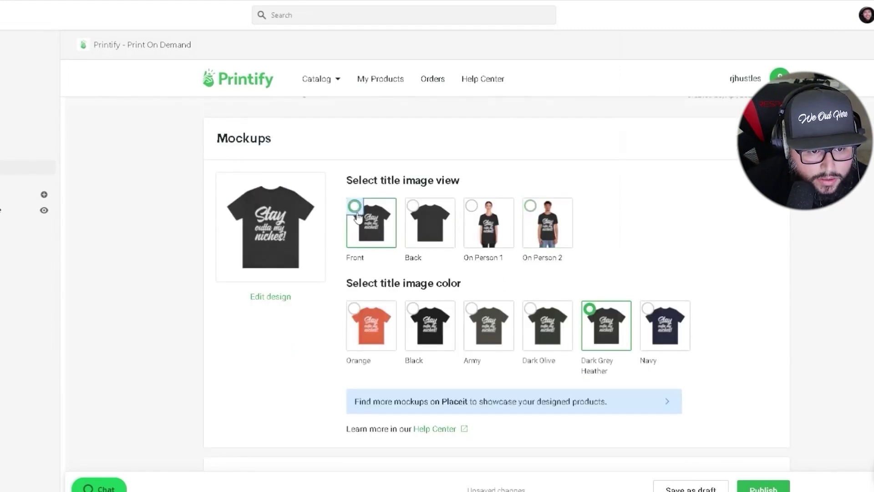
left_click(412, 212)
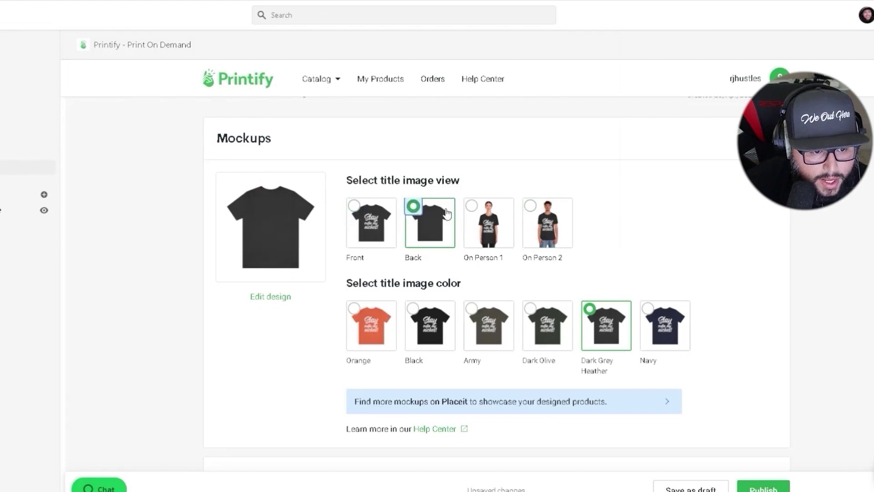
left_click(548, 214)
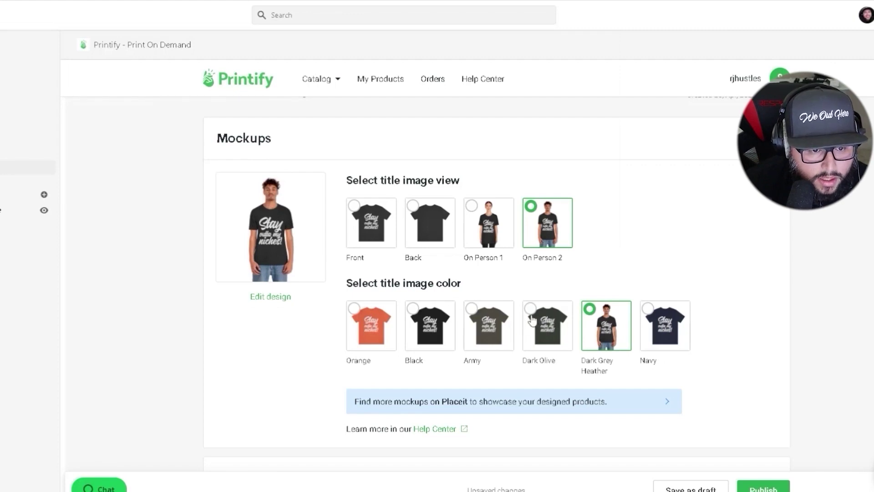
- Set the title image colour to Black after trying Dark Olive and Army
left_click(543, 327)
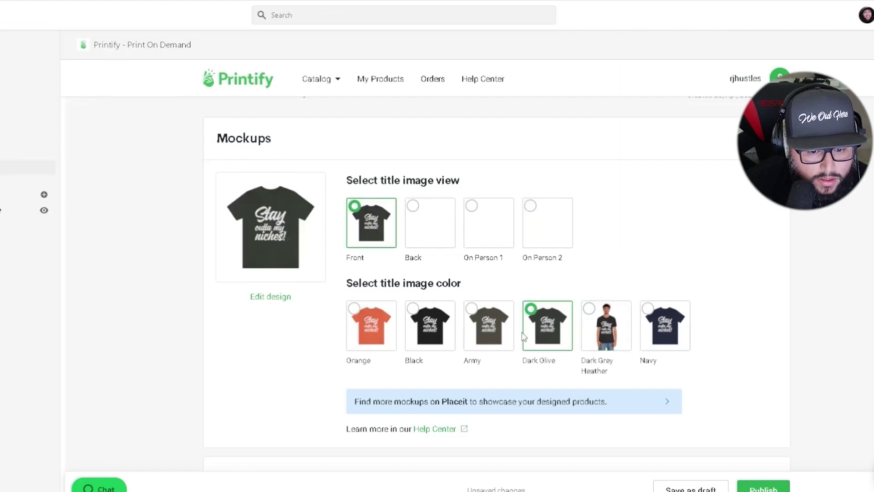
left_click(490, 330)
left_click(435, 324)
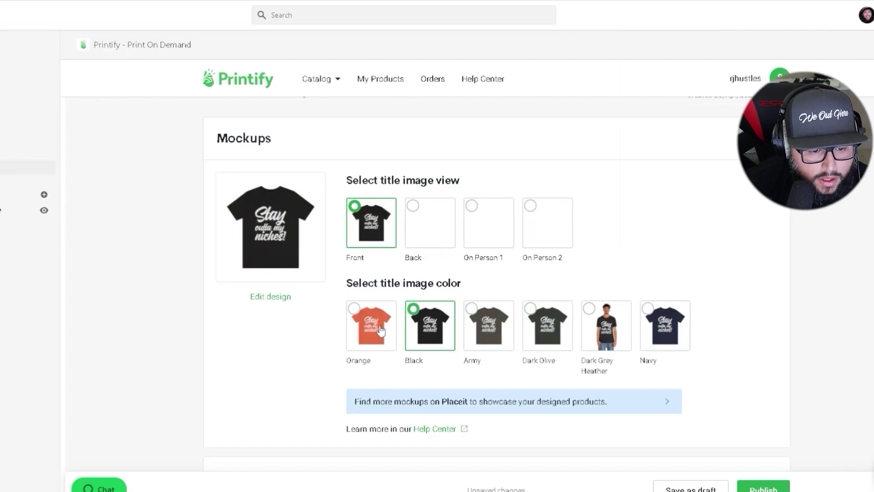
left_click(529, 242)
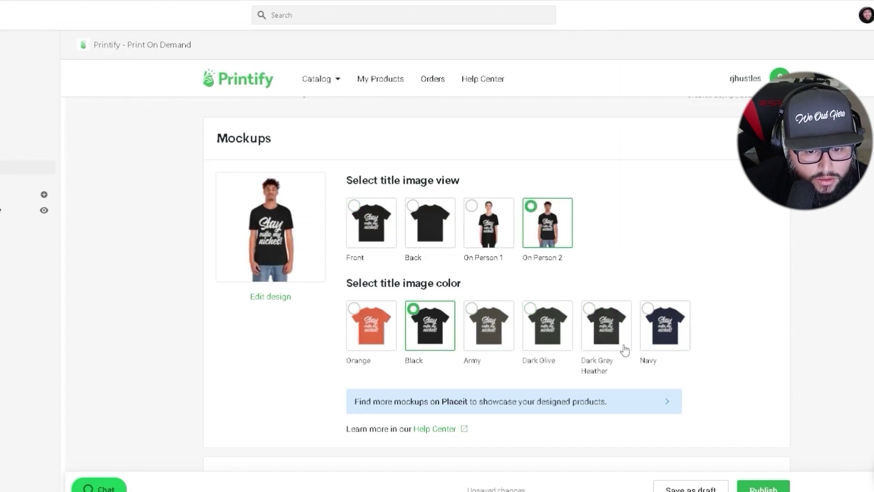
scroll(566, 275, "down", 2)
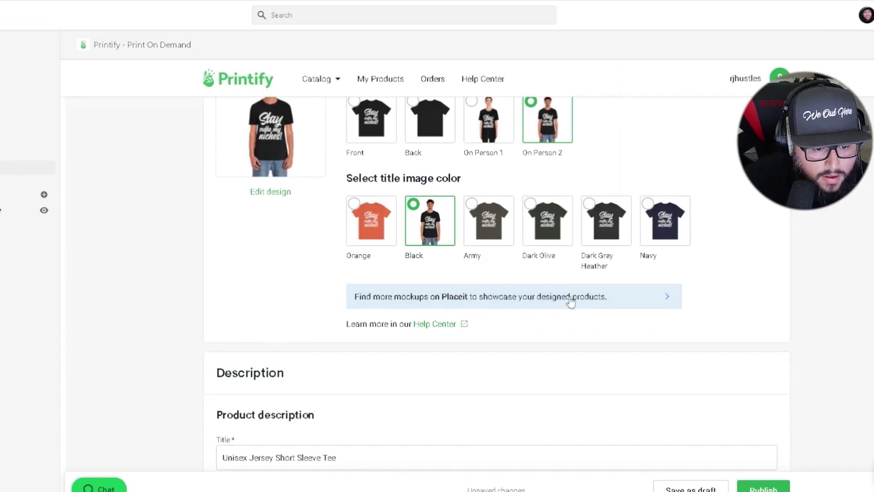
scroll(571, 302, "down", 3)
scroll(323, 291, "up", 3)
scroll(273, 262, "up", 2)
scroll(282, 282, "down", 3)
- Prefix the tee title with 'Stay Outta My Niches'
left_click(227, 404)
type("Stay ")
type("Outta M")
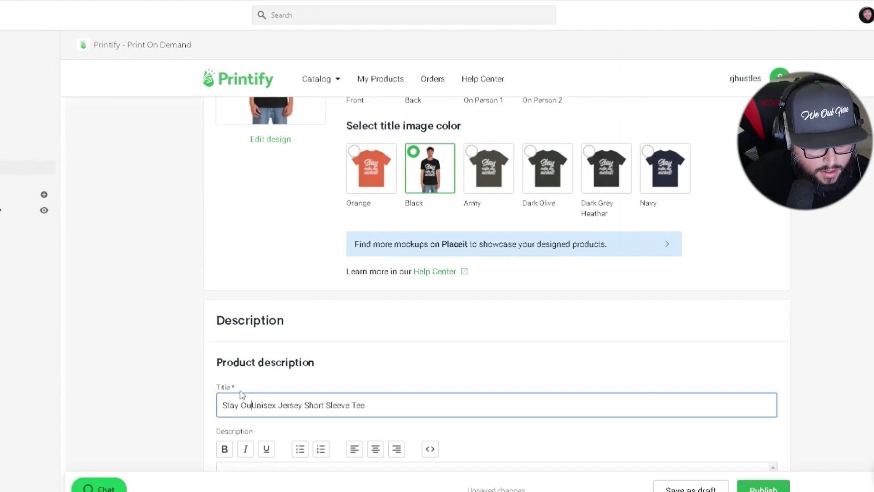
type("y Niches")
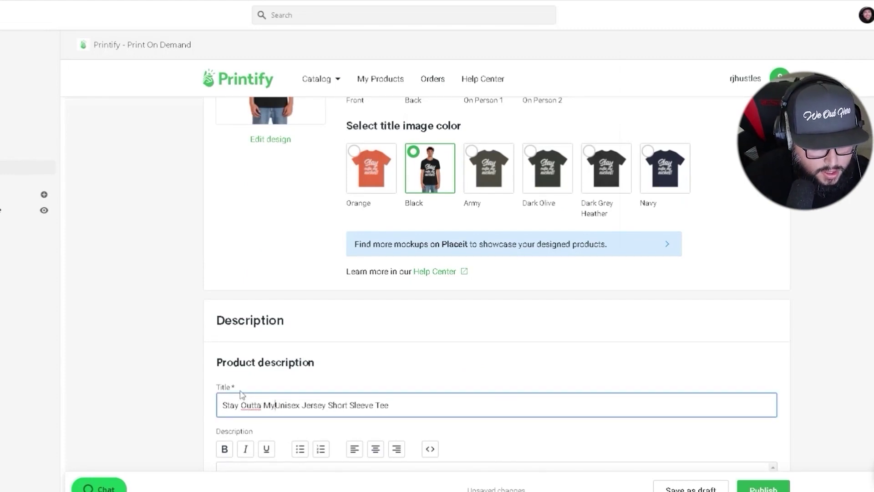
scroll(242, 394, "down", 3)
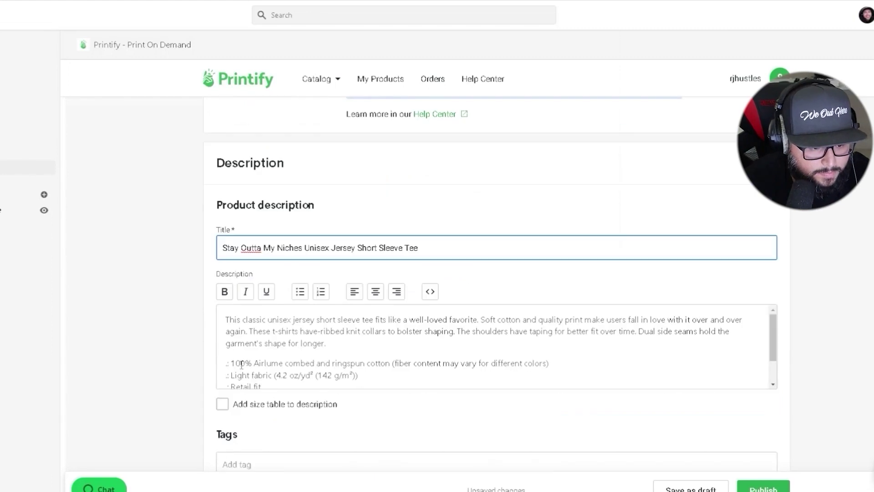
- Scroll through the product Description box to review its text
left_click(367, 343)
scroll(410, 355, "down", 1)
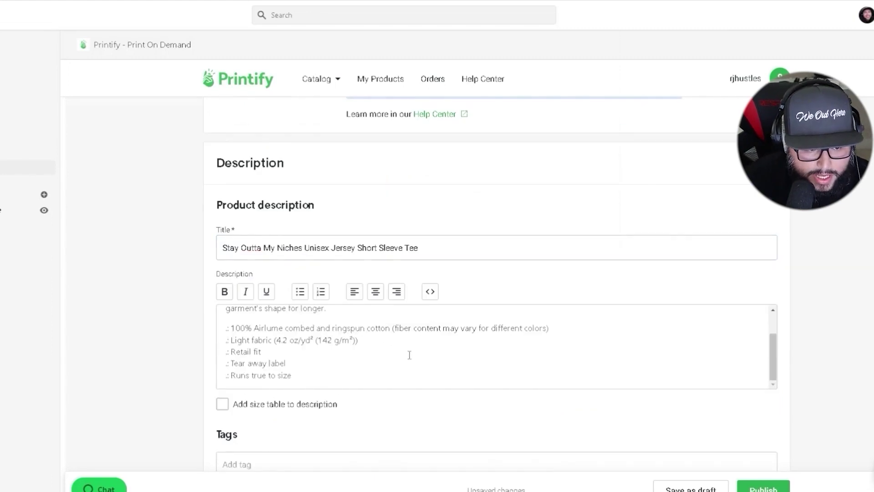
scroll(351, 362, "up", 1)
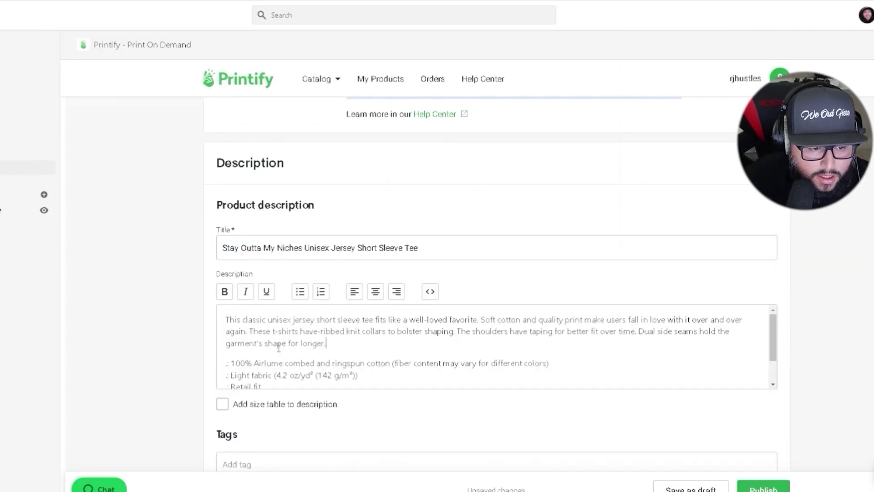
scroll(320, 354, "down", 7)
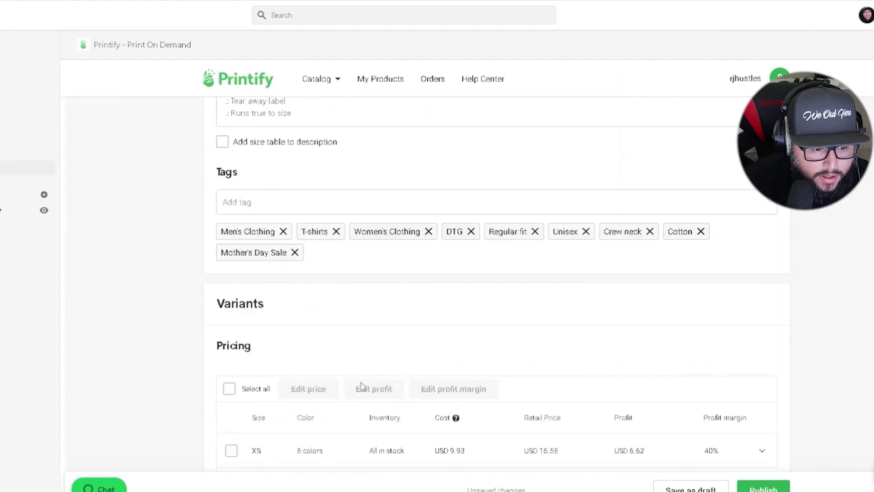
scroll(245, 349, "up", 5)
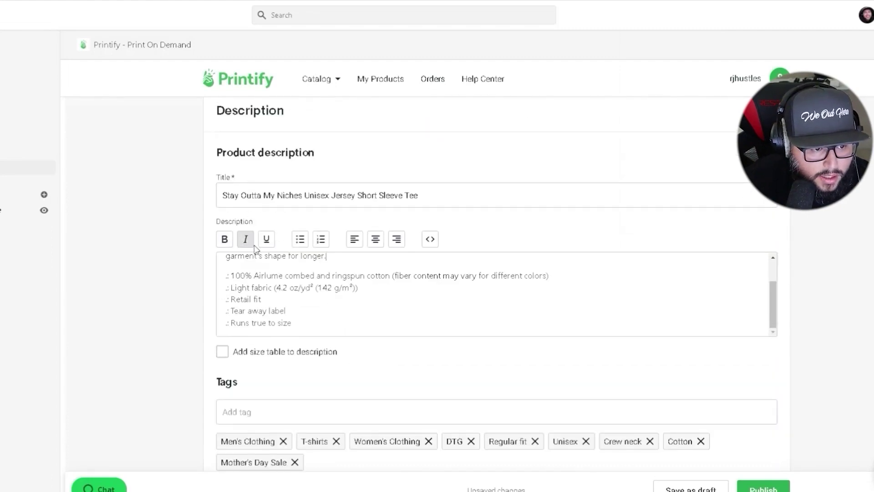
scroll(294, 314, "up", 5)
scroll(376, 342, "down", 9)
scroll(380, 340, "up", 4)
scroll(320, 260, "up", 1)
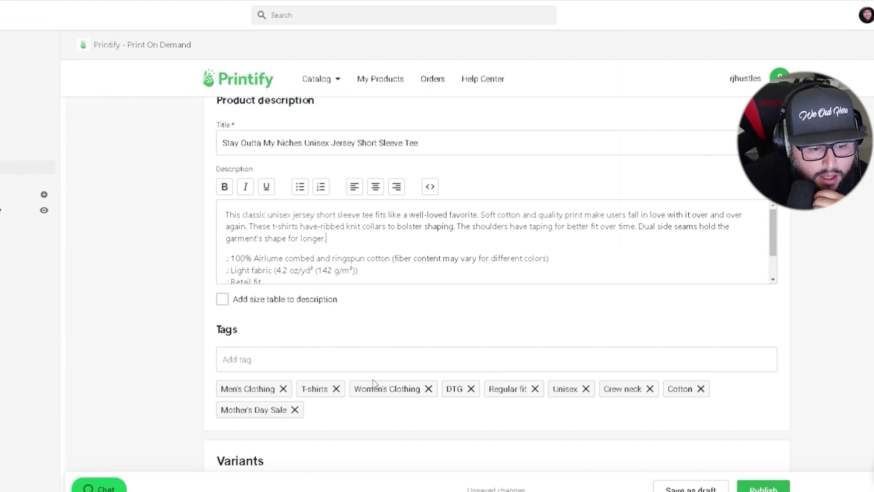
scroll(370, 384, "down", 1)
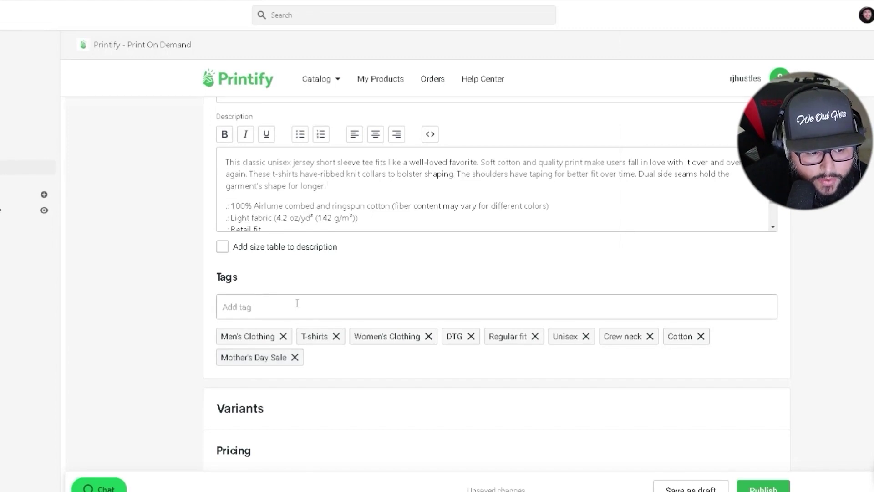
- Tick sizes S, M, L, XL, 2XL, 3XL and 4XL in Pricing, then expand the S row
scroll(297, 314, "down", 5)
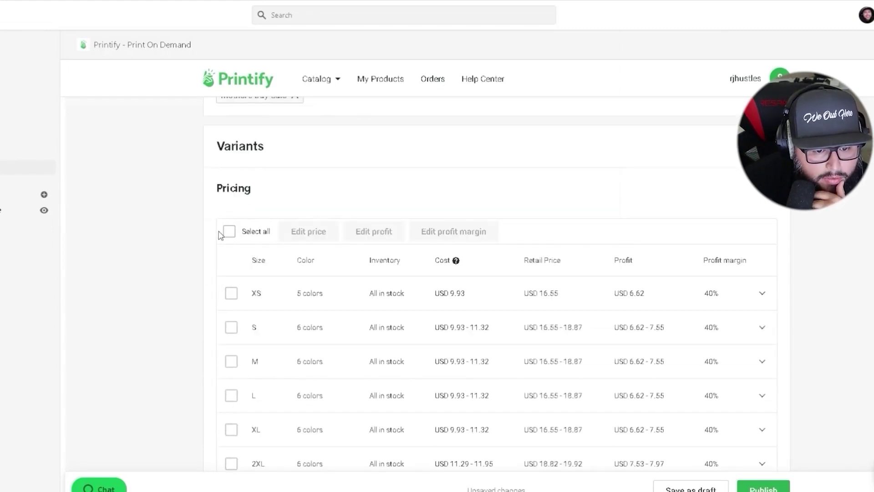
scroll(248, 325, "down", 2)
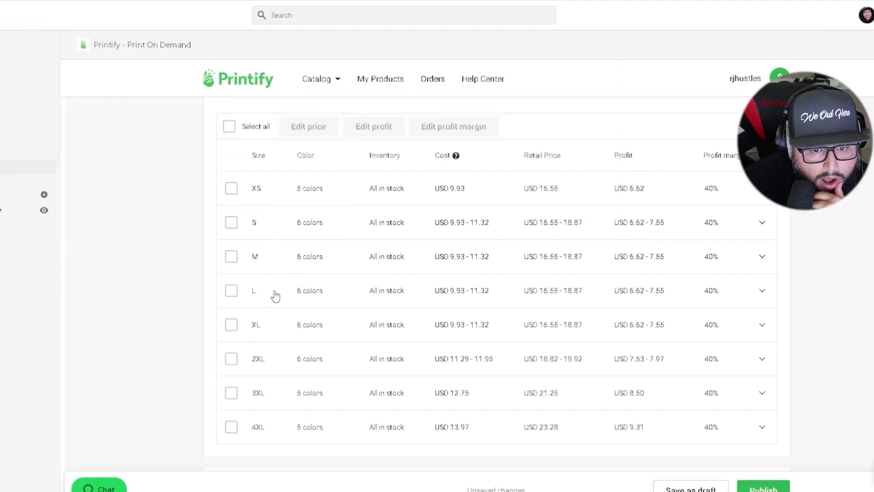
left_click(231, 222)
left_click(231, 257)
left_click(231, 291)
left_click(232, 325)
left_click(231, 359)
left_click(231, 393)
left_click(232, 428)
scroll(365, 381, "down", 1)
scroll(425, 336, "up", 1)
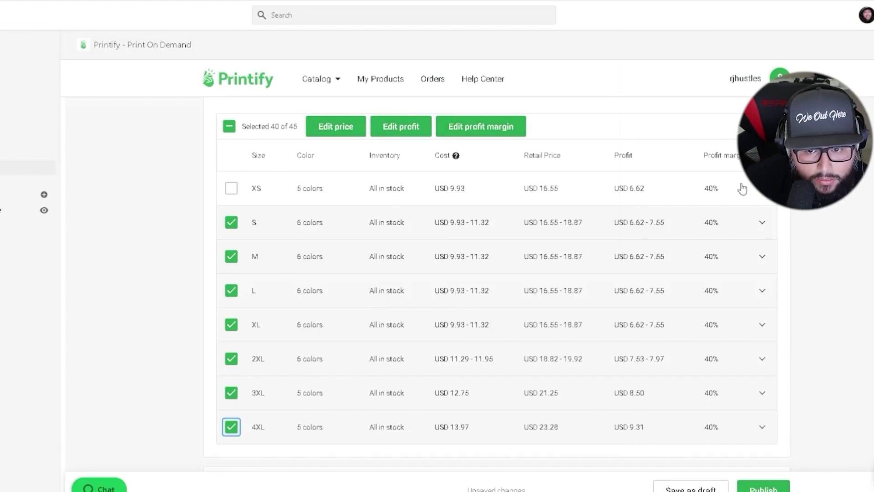
left_click(762, 223)
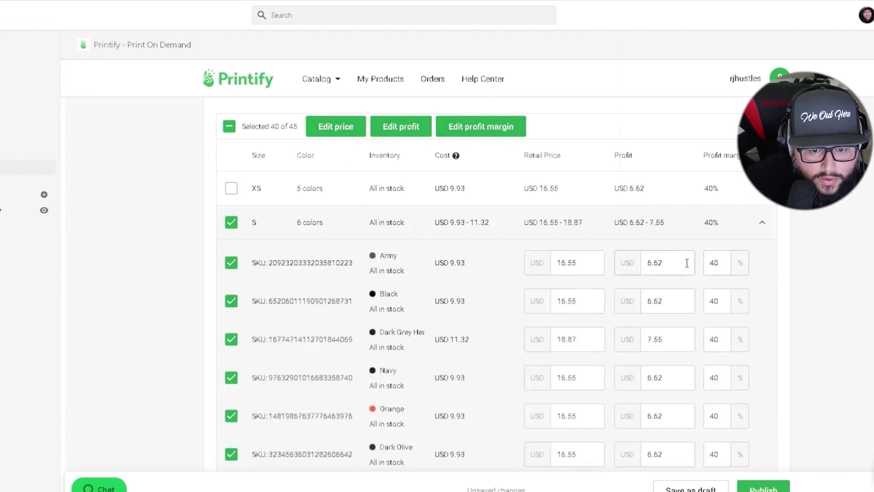
- Set the Army S variant to 50% margin and a 19.99 retail price
left_click(763, 225)
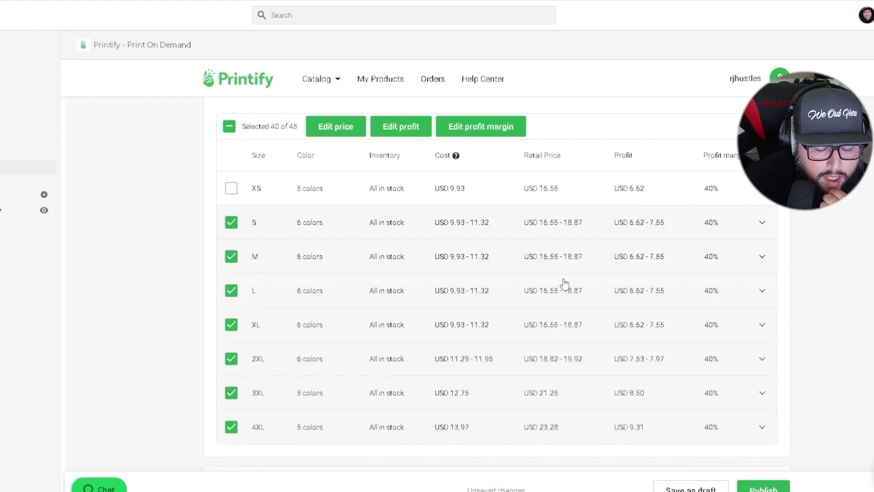
left_click(761, 224)
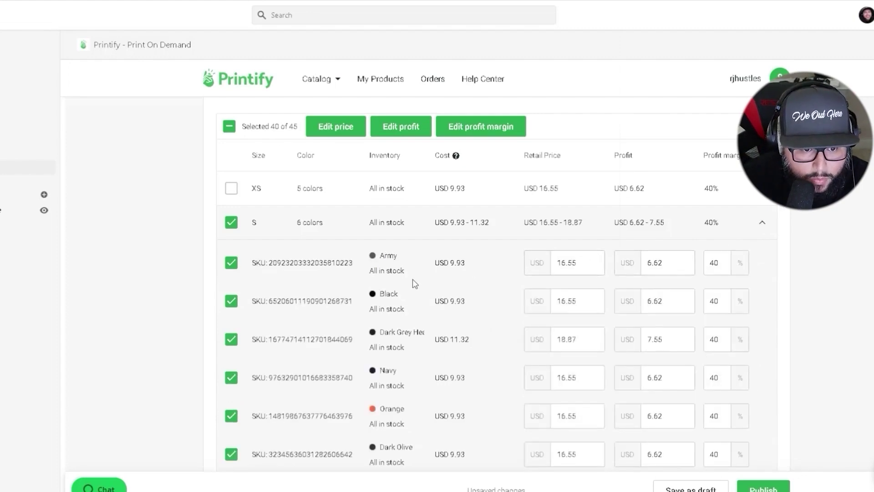
left_click(723, 268)
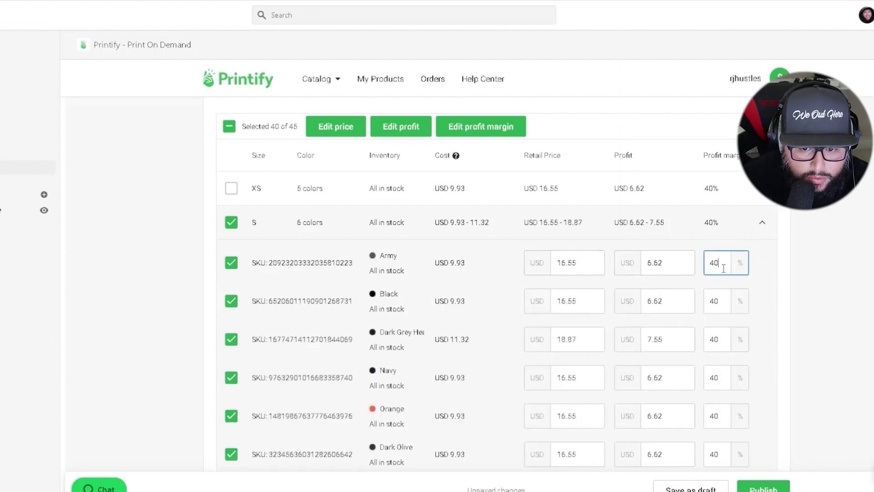
key("BackSpace")
key("BackSpace")
type("50")
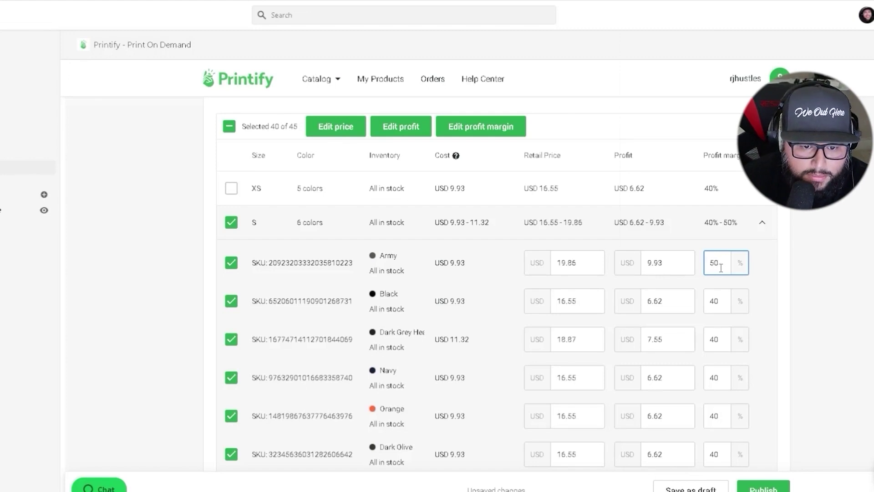
left_click(580, 266)
key("BackSpace")
type("99")
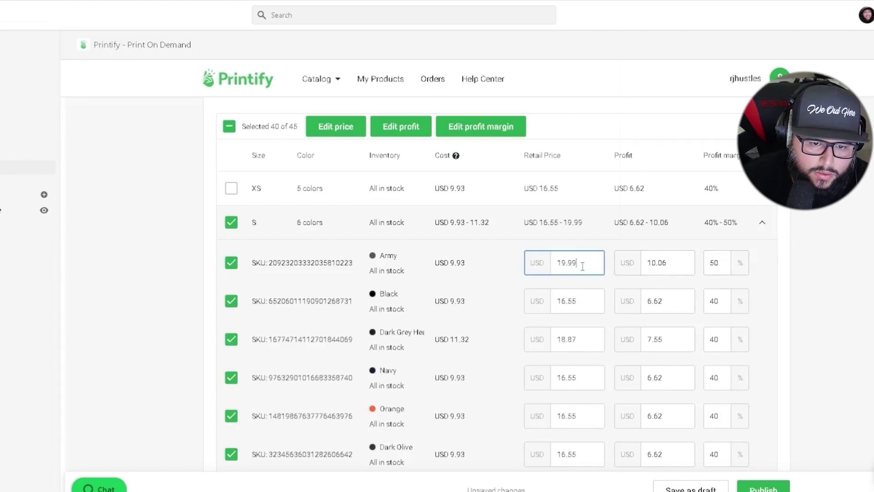
left_click(815, 277)
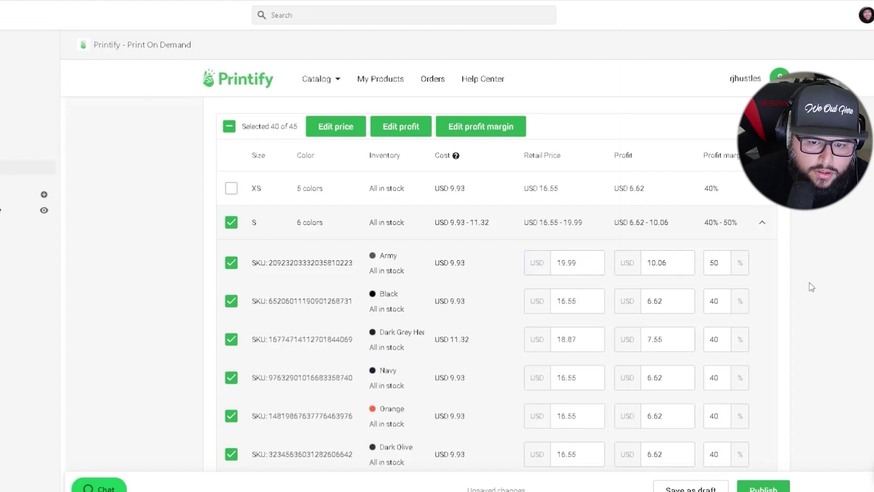
- Price the Black, Dark Grey, Navy, Orange and Dark Olive S variants at 19.99 retail
double_click(583, 299)
key("BackSpace")
type("19")
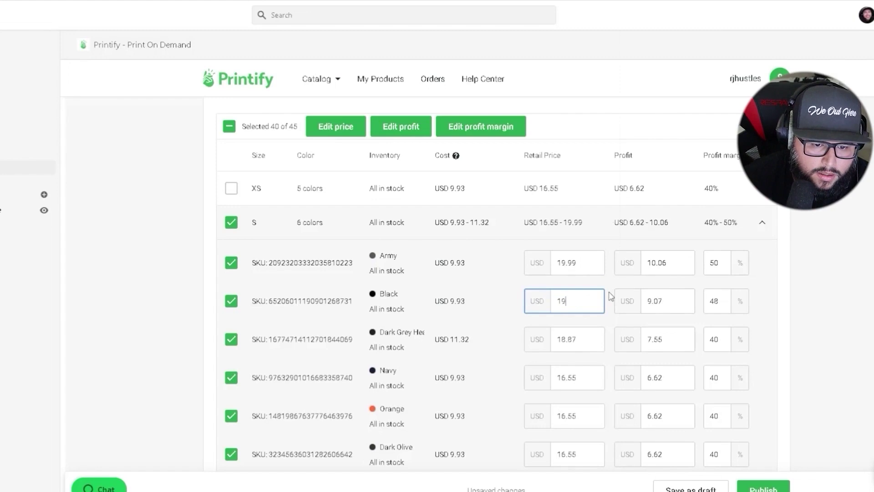
type(".99")
left_click(581, 345)
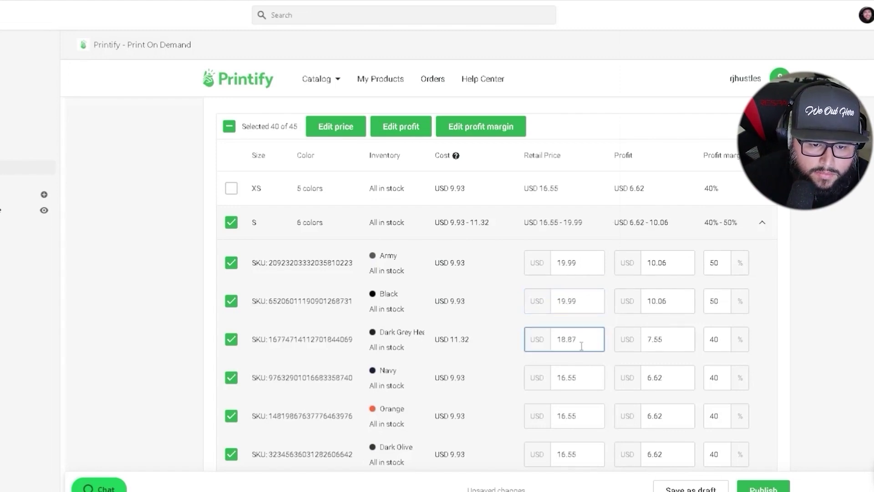
double_click(585, 341)
type("19.99")
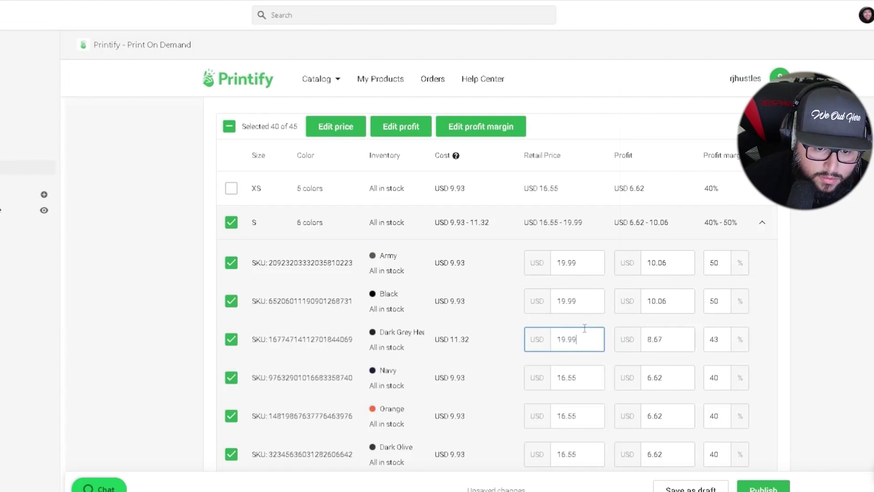
double_click(561, 376)
type("19.99")
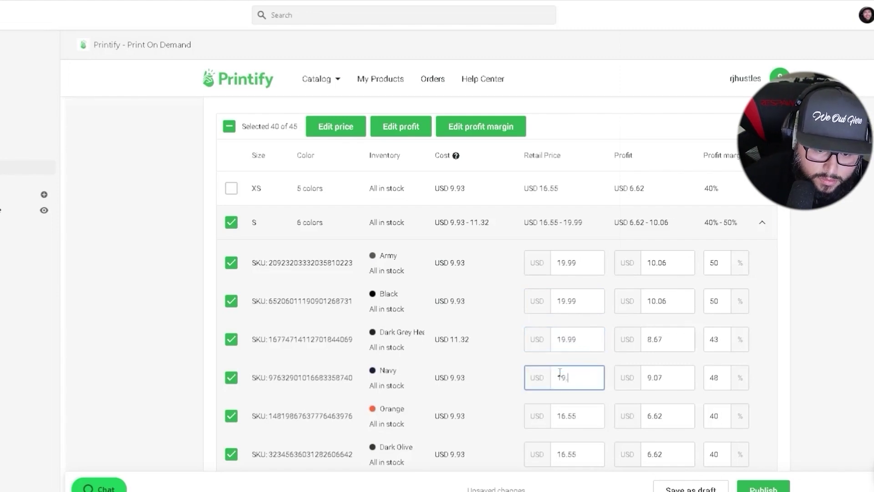
scroll(621, 372, "down", 1)
double_click(588, 366)
type("19.99")
double_click(593, 402)
type("19.99")
scroll(624, 327, "down", 4)
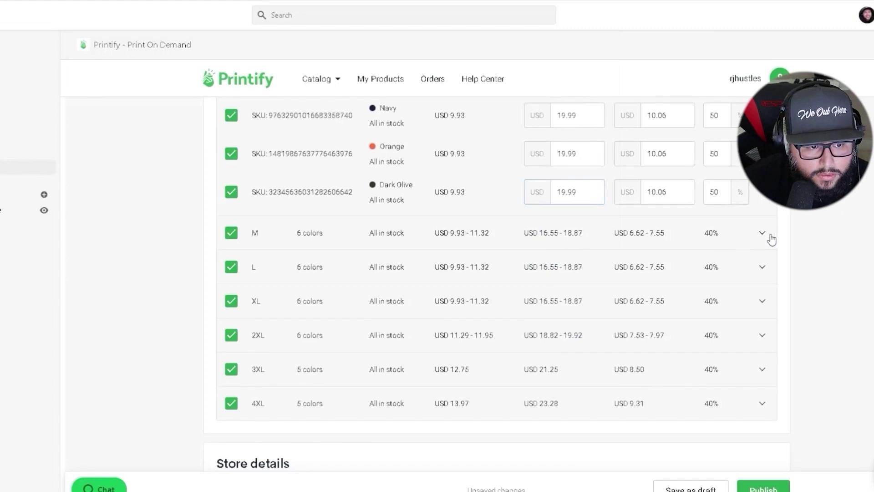
- Expand the M size and set the Army, Black and Dark Grey M prices to 19.99
left_click(771, 236)
double_click(566, 273)
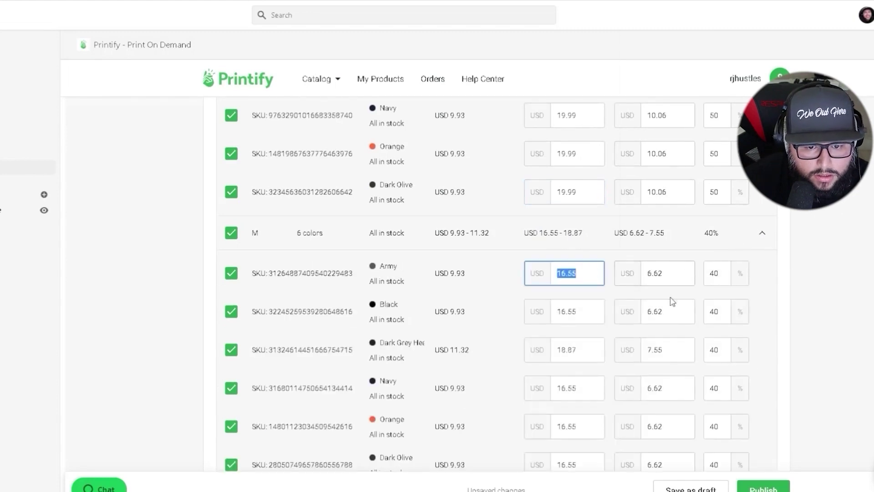
type("19.99")
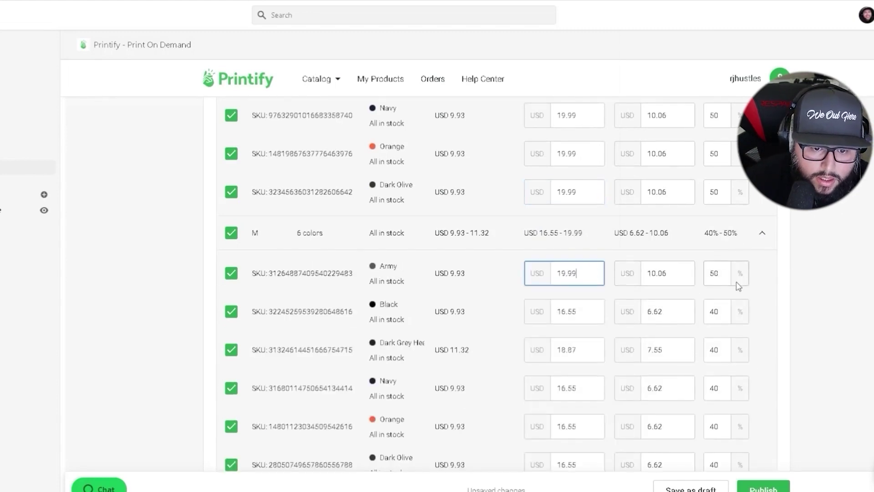
double_click(593, 311)
type("19.95")
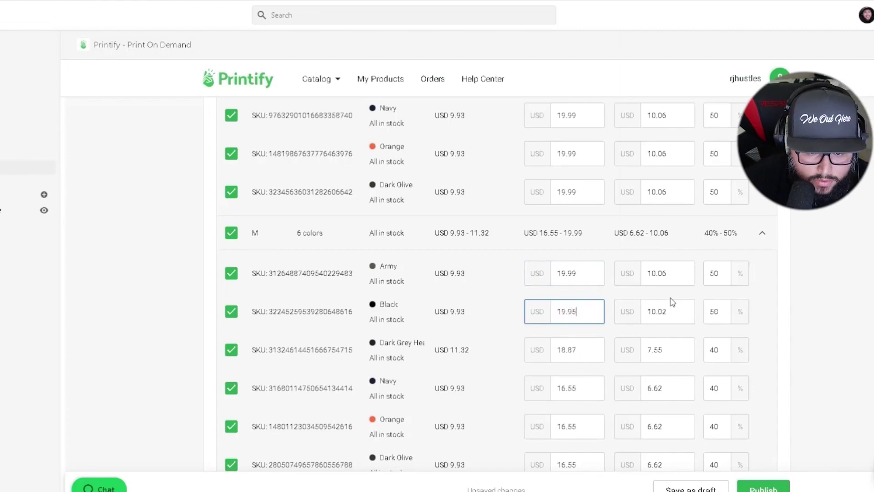
type("9")
left_click_drag(585, 350, 536, 350)
double_click(601, 312)
key("ctrl+c")
double_click(587, 350)
key("ctrl+v")
- Set the Navy and Dark Olive M prices to 19.99 and the Orange M price to 19
scroll(669, 344, "up", 1)
double_click(566, 388)
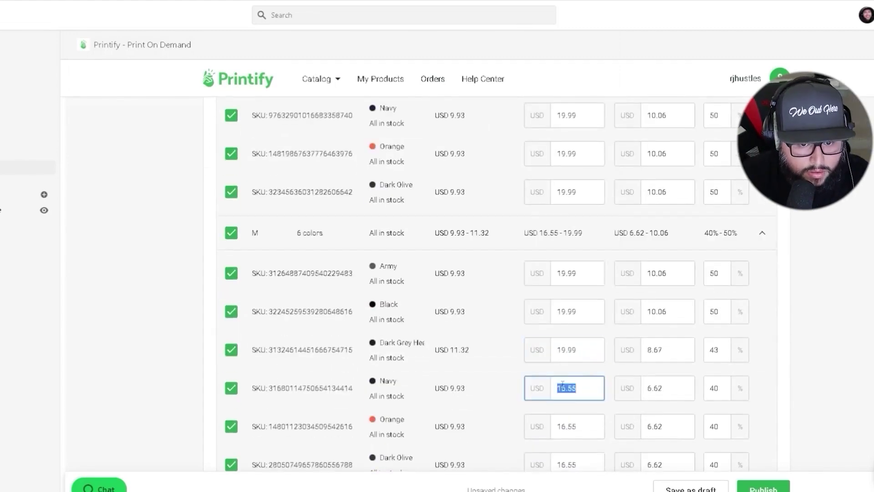
type("19.99")
double_click(578, 427)
type("19")
scroll(587, 410, "down", 3)
double_click(592, 305)
type("19.99")
left_click(595, 348)
- Set two L colour prices to 19.99 and the Orange L price to 19
double_click(590, 387)
type("19.99")
double_click(584, 410)
type("19.99")
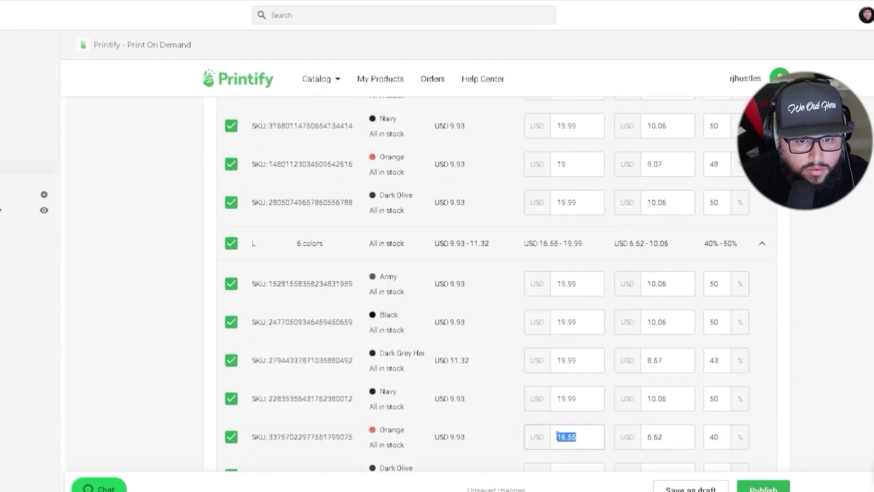
double_click(589, 438)
type("19")
left_click(762, 191)
- Reprice the XL and 2XL variants to 19.99
left_click(763, 224)
left_click(587, 268)
key("BackSpace")
key("BackSpace")
key("BackSpace")
key("BackSpace")
key("BackSpace")
type("19.99")
scroll(611, 430, "down", 2)
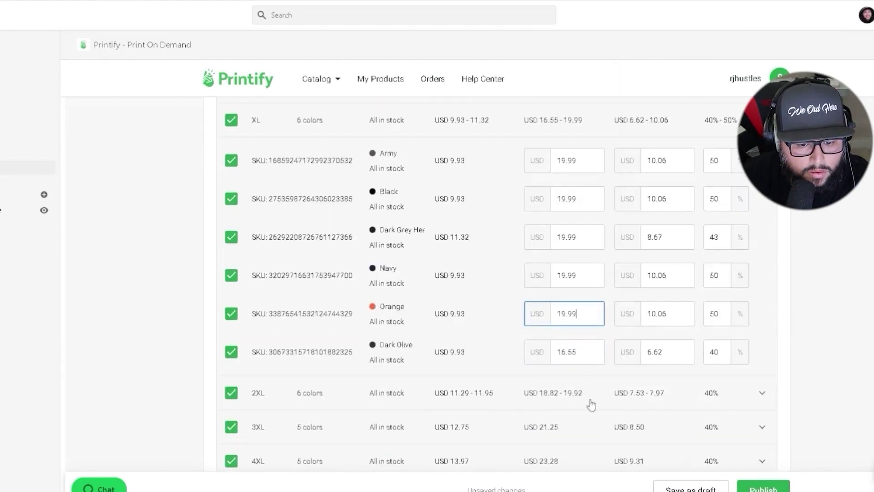
left_click(587, 351)
left_click(763, 172)
left_click(762, 207)
left_click(579, 248)
key("BackSpace")
key("BackSpace")
key("BackSpace")
key("BackSpace")
key("BackSpace")
type("19.99")
left_click(578, 286)
key("BackSpace")
key("BackSpace")
key("BackSpace")
key("BackSpace")
key("BackSpace")
- Expand the 3XL size and enter 19.99 in the first 3XL price fields
type("19.99")
left_click(578, 324)
key("BackSpace")
key("BackSpace")
key("BackSpace")
key("BackSpace")
key("BackSpace")
type("19.99")
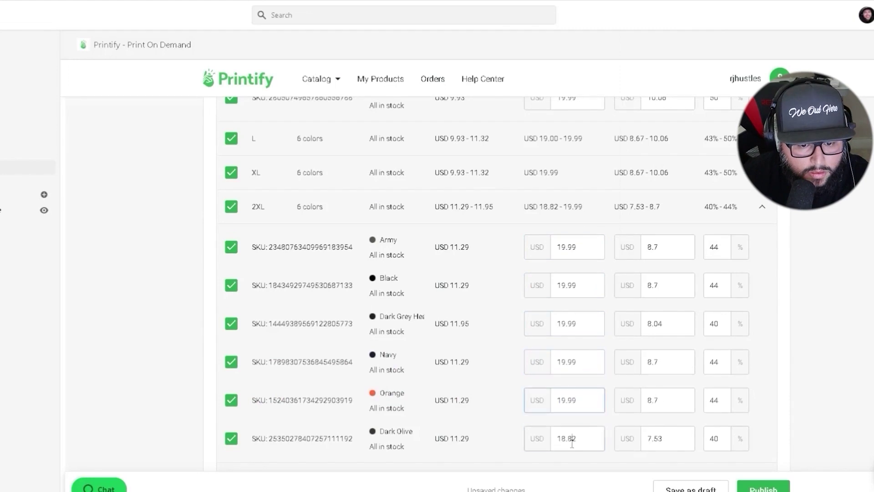
left_click(762, 293)
left_click_drag(581, 333, 557, 334)
type("19.99")
left_click_drag(581, 371, 557, 372)
type("19.99")
left_click_drag(580, 411, 563, 411)
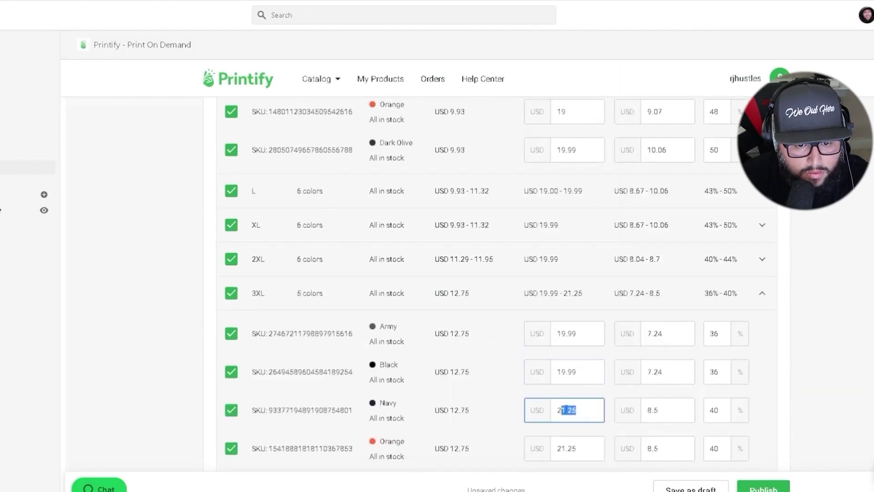
- Change the Army, Black, Navy and Orange 3XL prices to 21.99
left_click_drag(558, 334, 611, 331)
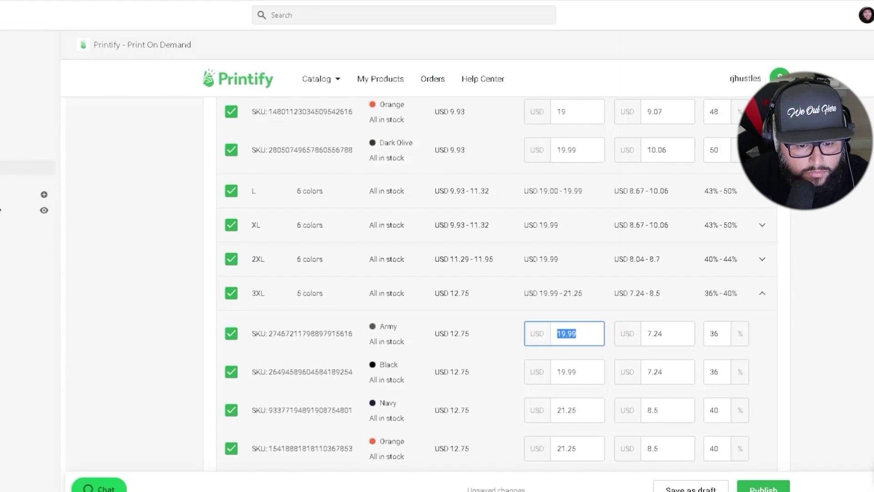
type("21.995")
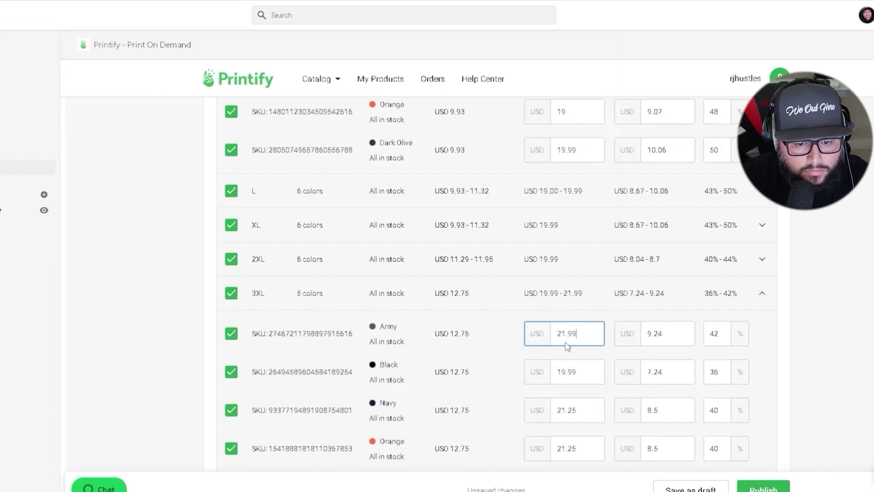
left_click_drag(610, 334, 531, 340)
left_click_drag(588, 370, 496, 359)
key("ctrl+v")
double_click(586, 412)
key("ctrl+v")
left_click_drag(601, 449, 535, 435)
key("ctrl+v")
scroll(587, 451, "down", 1)
type("21")
scroll(591, 430, "down", 3)
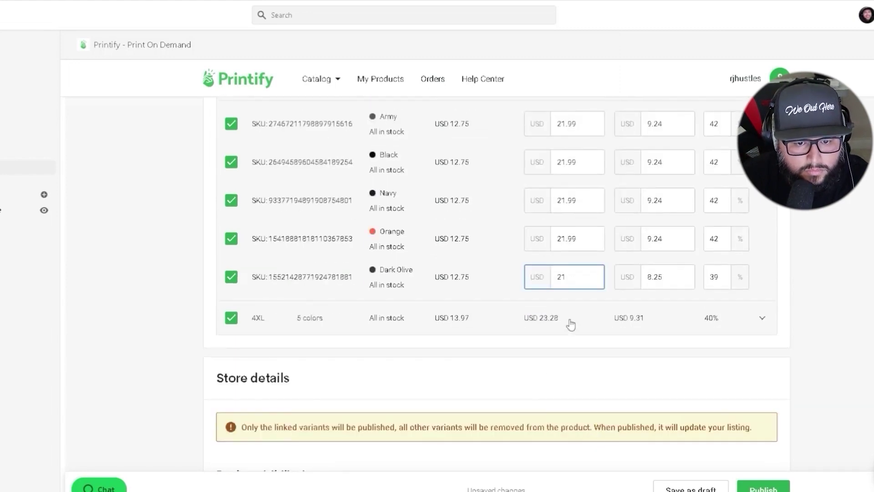
- Collapse the 4XL and 3XL groups and correct the Orange M price from 19 to 19.99
left_click(571, 324)
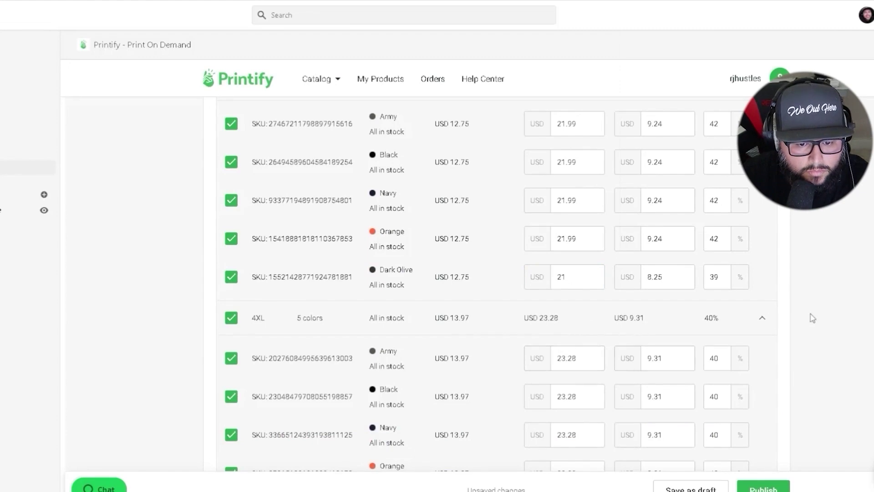
left_click(761, 318)
scroll(679, 364, "up", 5)
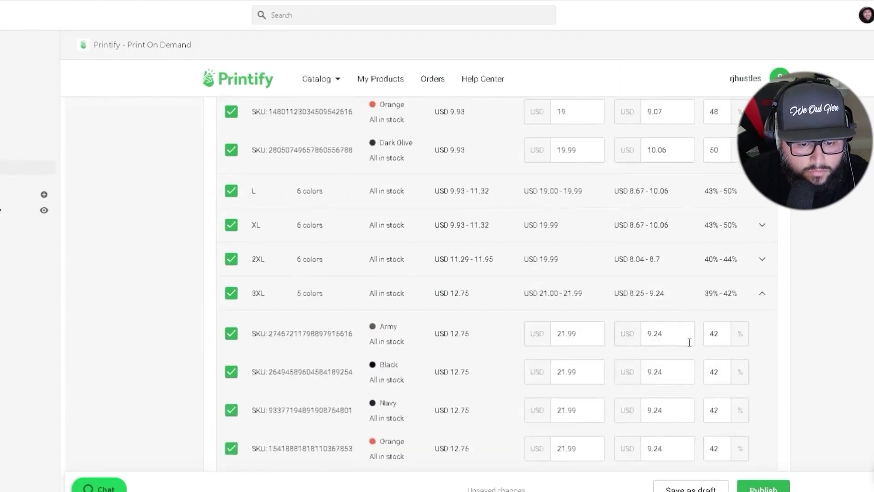
left_click(763, 292)
scroll(669, 372, "up", 5)
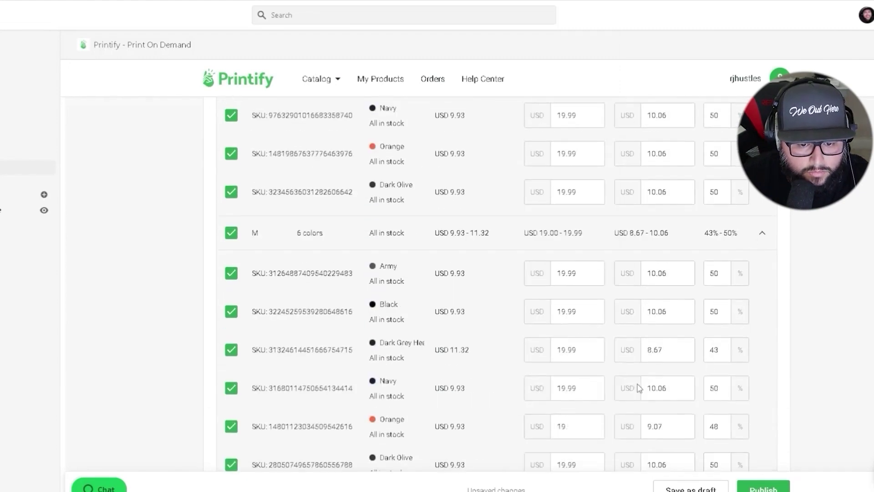
scroll(585, 329, "down", 3)
left_click(577, 276)
type(".99")
scroll(796, 272, "up", 3)
left_click(765, 230)
- Correct the Orange L price from 19 to 19.99 and collapse the L group
scroll(788, 281, "up", 3)
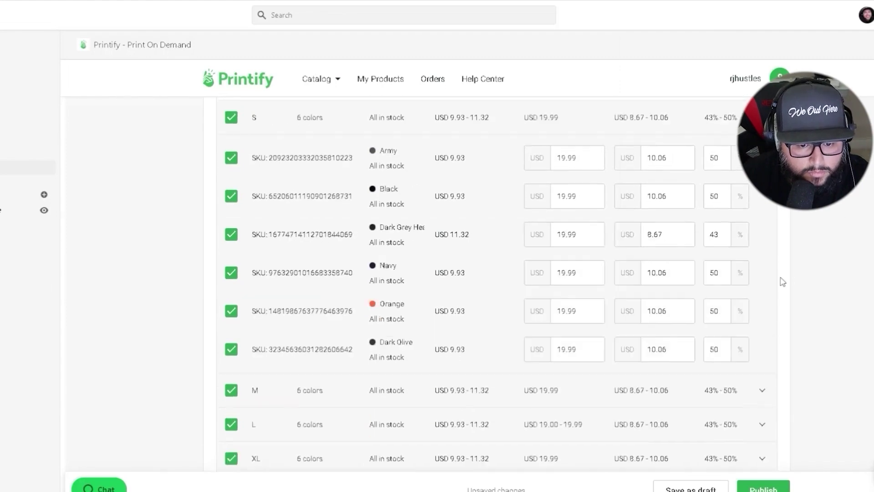
left_click(763, 117)
scroll(621, 351, "up", 5)
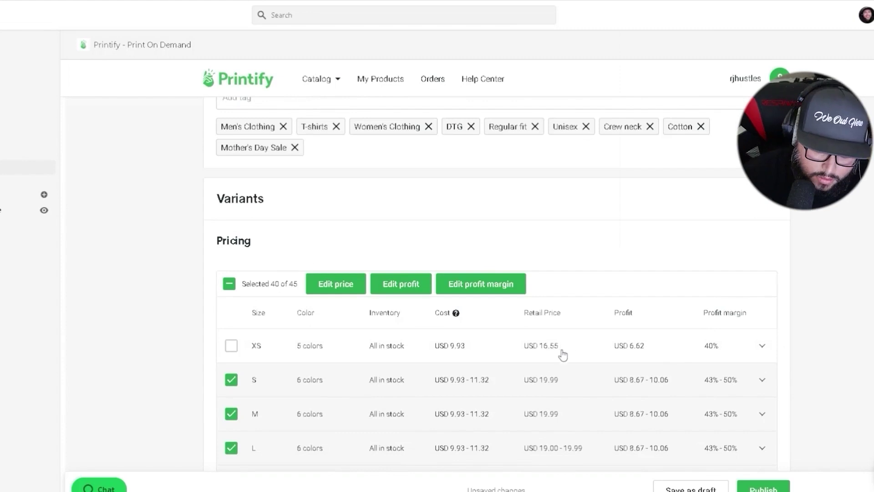
scroll(379, 339, "down", 2)
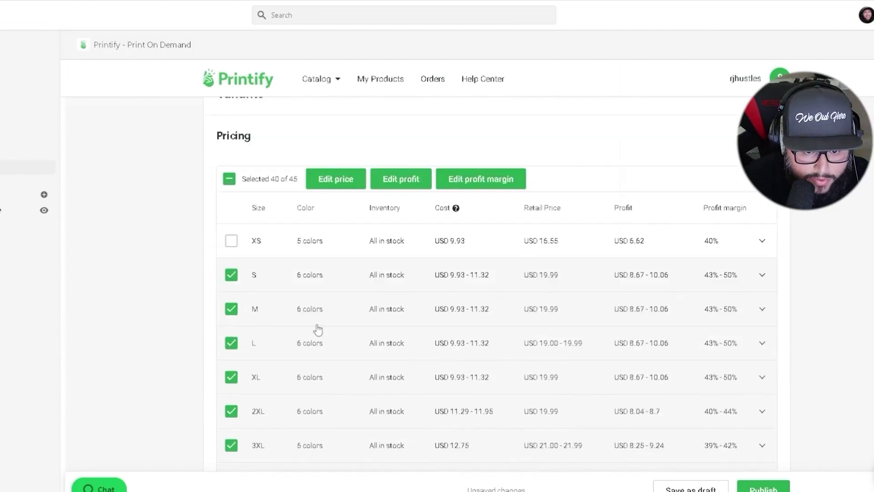
left_click(575, 345)
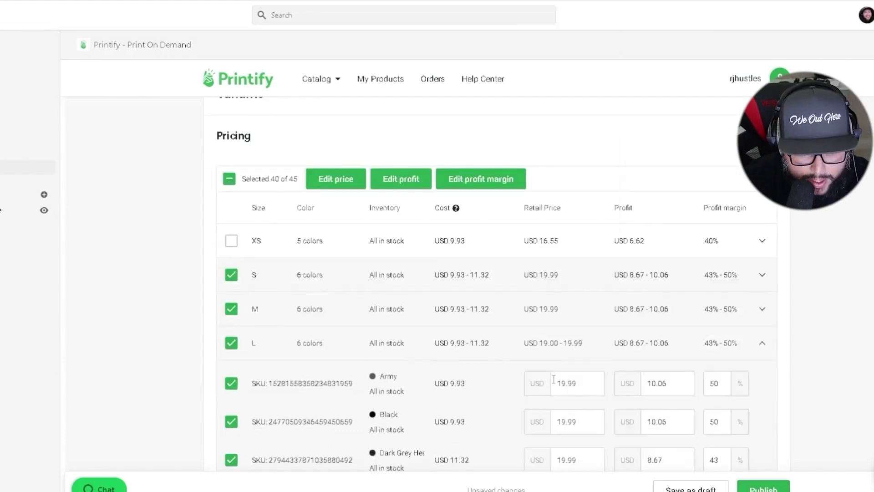
scroll(564, 374, "down", 3)
double_click(582, 373)
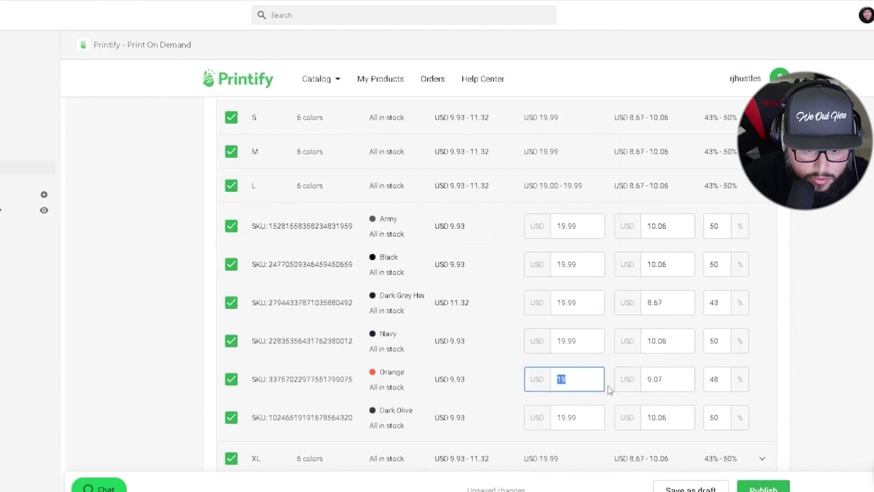
type(".99")
scroll(866, 280, "up", 5)
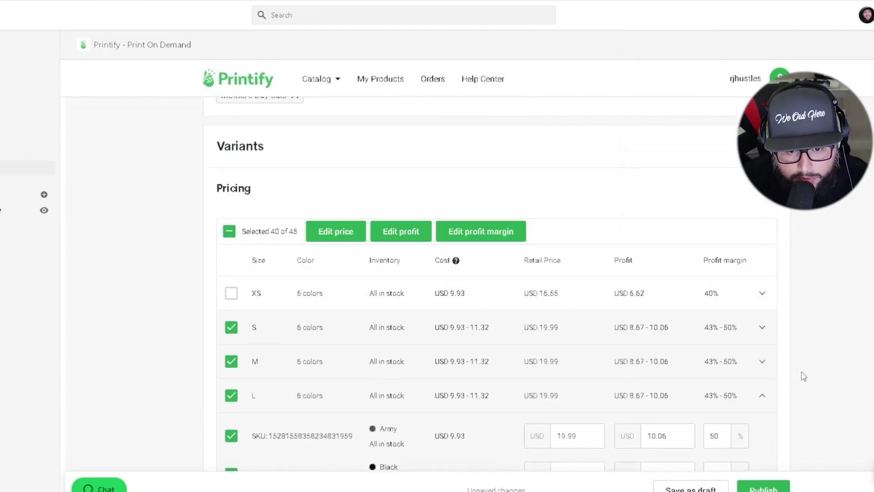
left_click(764, 398)
scroll(750, 459, "down", 2)
scroll(750, 459, "down", 5)
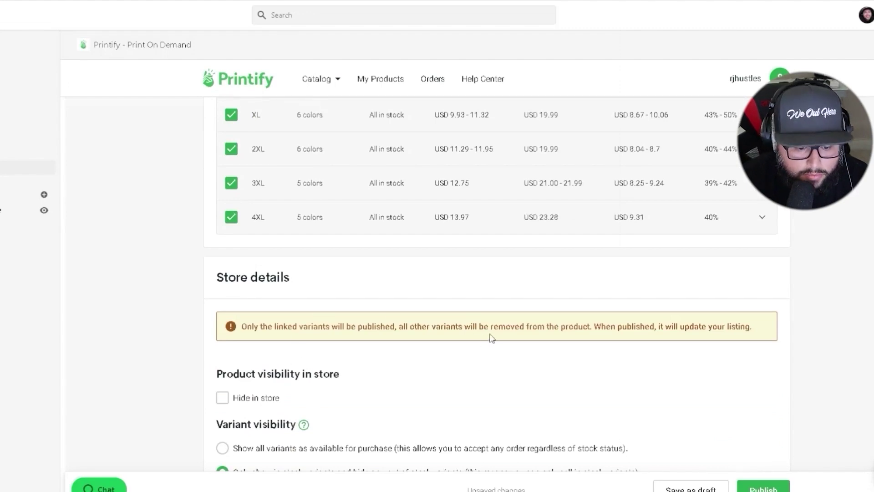
- Add the tee to the Home page Shopify collection
scroll(459, 409, "down", 1)
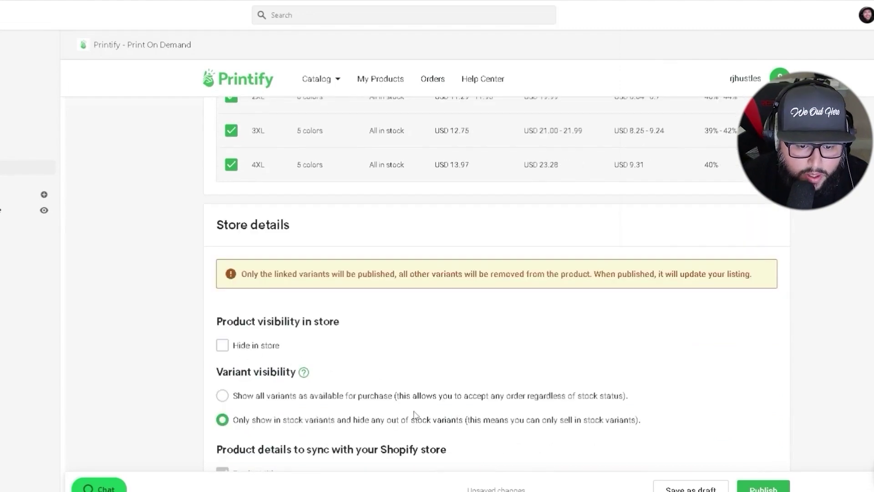
scroll(383, 450, "down", 5)
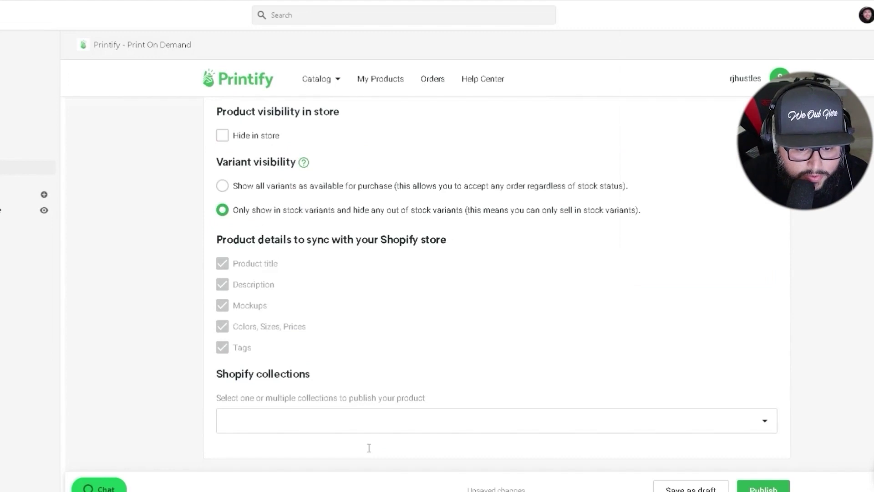
left_click(388, 431)
left_click(264, 447)
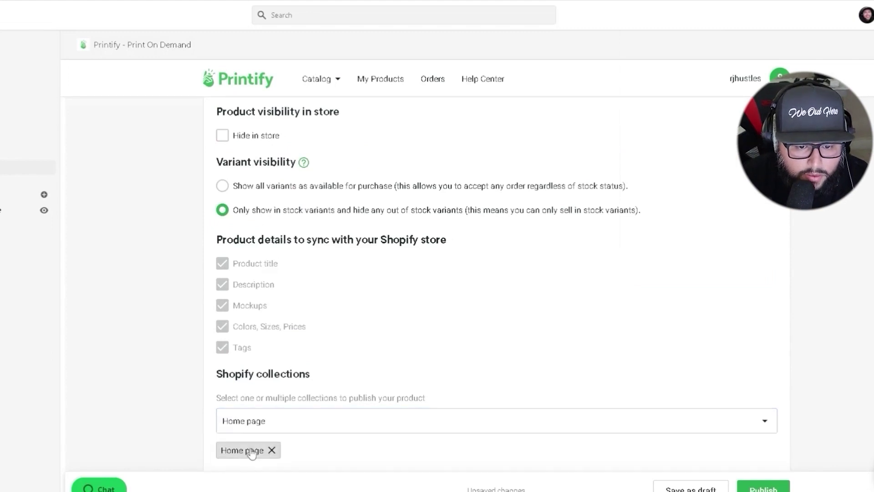
- Publish the Stay Outta My Niches tee to the Shopify store
left_click_drag(234, 373, 250, 386)
triple_click(228, 374)
scroll(318, 388, "up", 10)
scroll(430, 412, "down", 10)
left_click(389, 426)
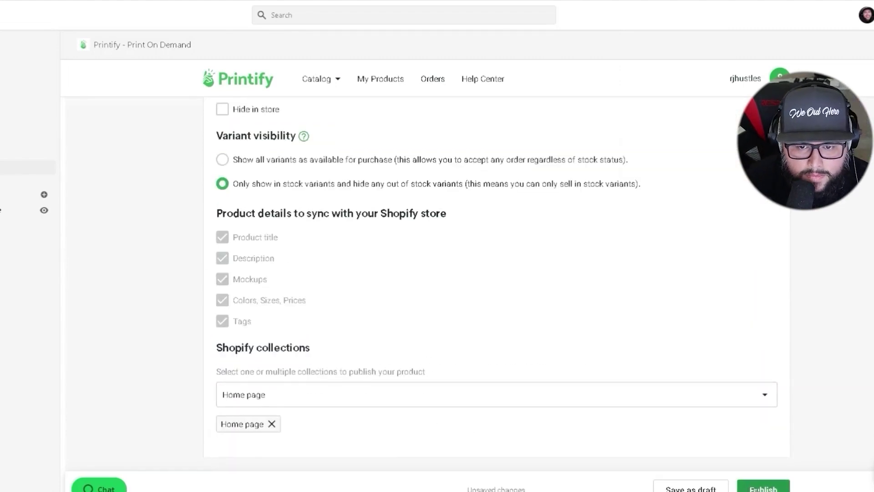
left_click(763, 488)
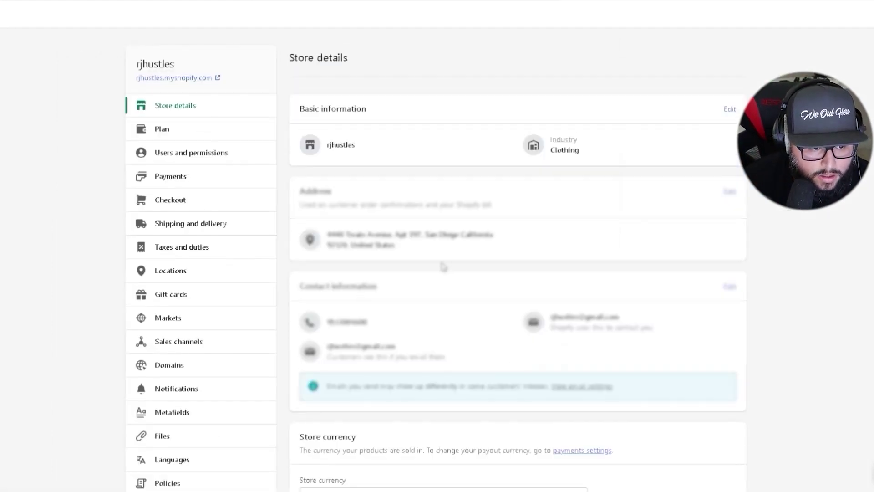
- Preview and browse the live storefront home page, then go to Shipping and delivery settings
scroll(501, 357, "down", 2)
scroll(501, 357, "up", 2)
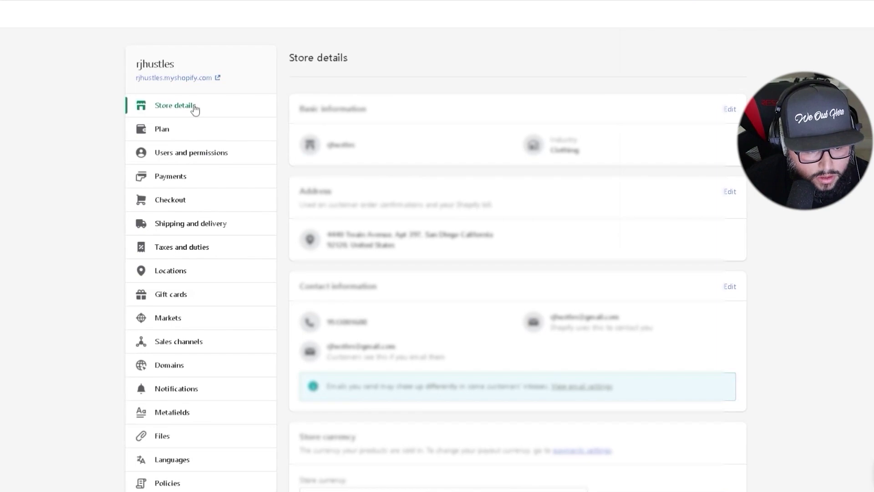
left_click(217, 78)
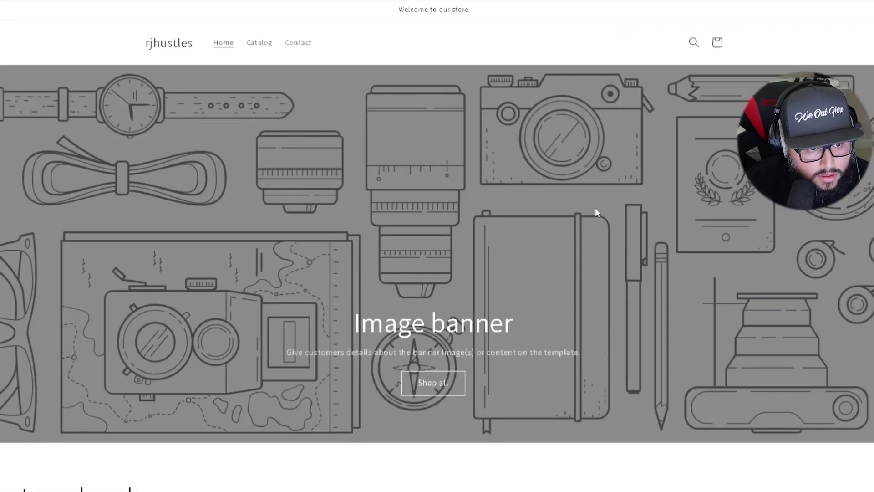
scroll(563, 278, "down", 8)
scroll(565, 281, "down", 2)
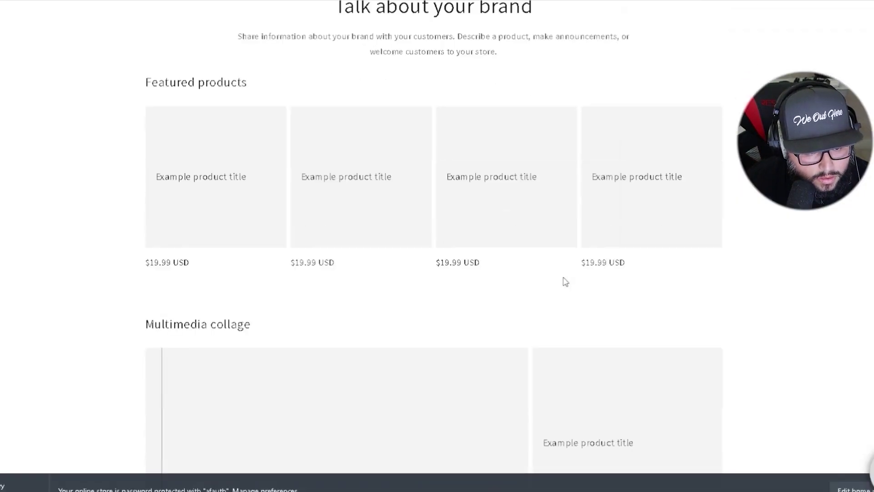
scroll(566, 281, "down", 19)
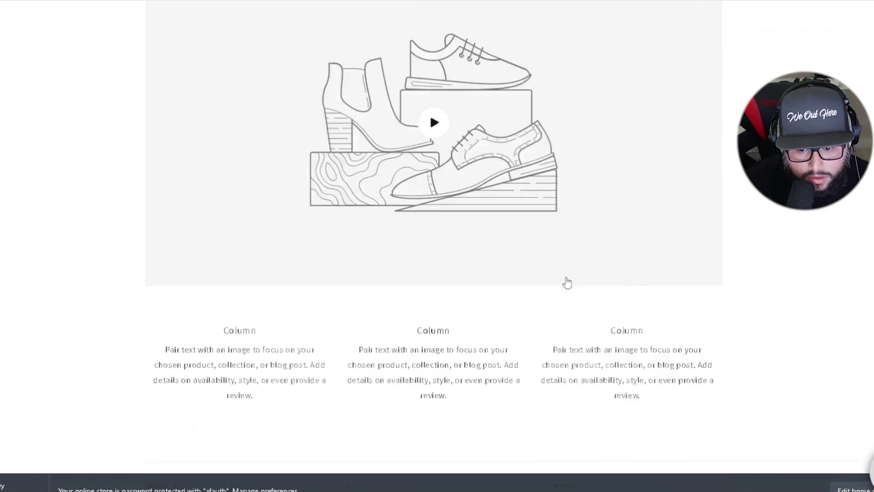
scroll(567, 278, "up", 20)
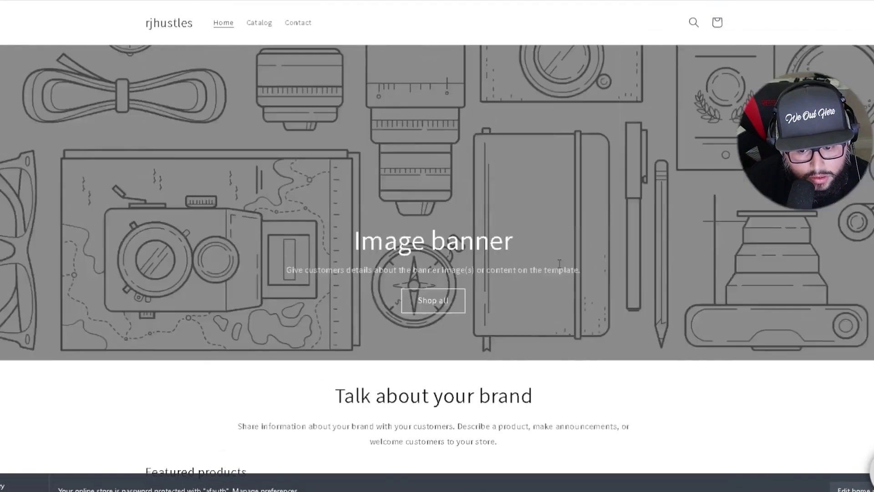
scroll(555, 263, "down", 3)
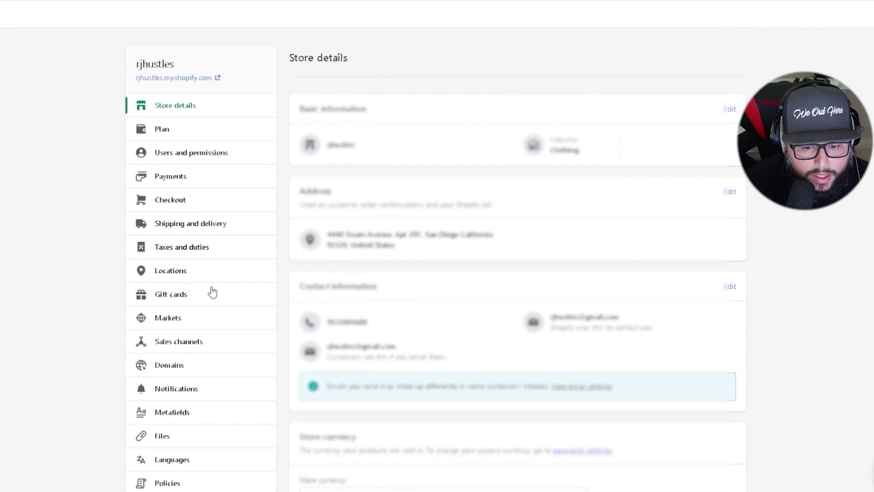
left_click(215, 225)
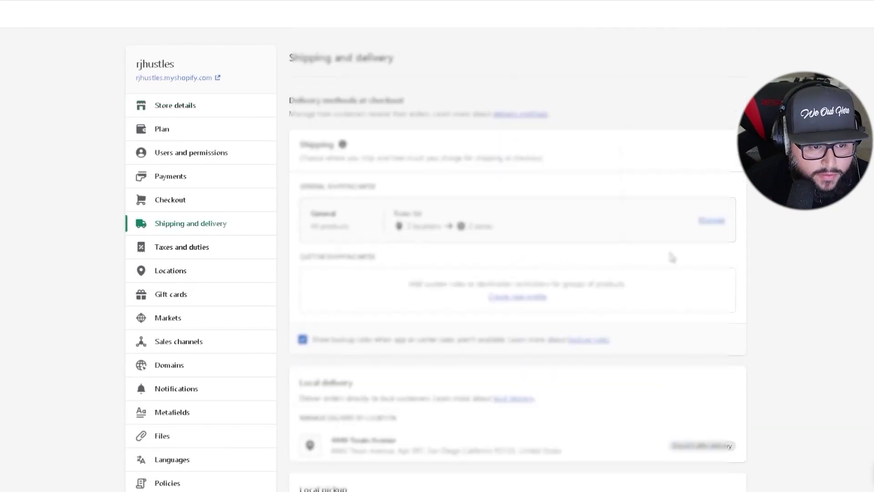
- Review the shipping rates page and create a new profile under Custom shipping rates
scroll(673, 258, "down", 13)
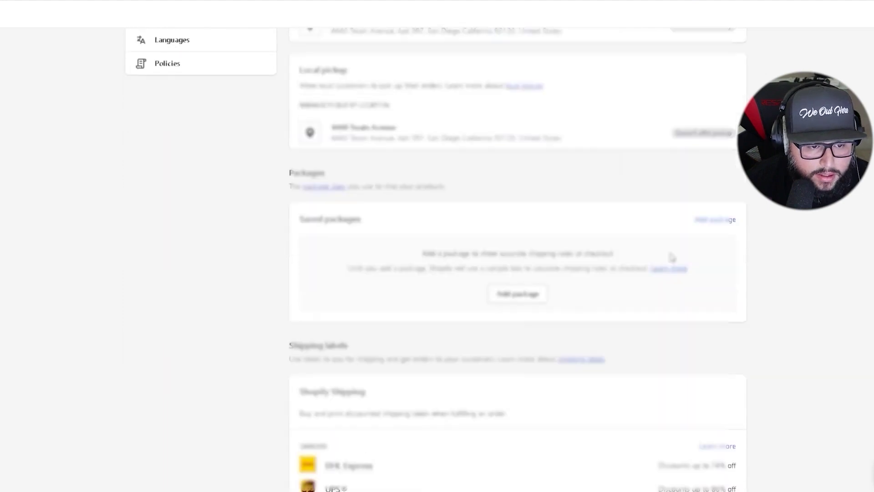
scroll(658, 274, "down", 5)
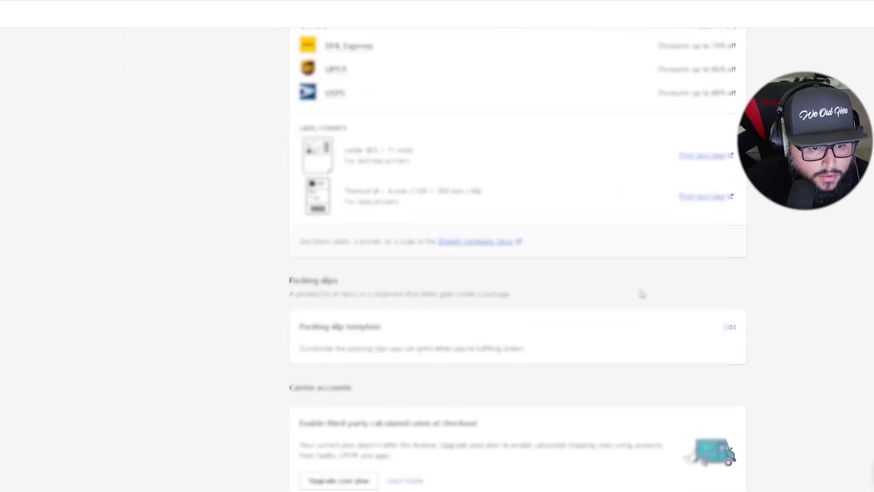
scroll(642, 293, "down", 4)
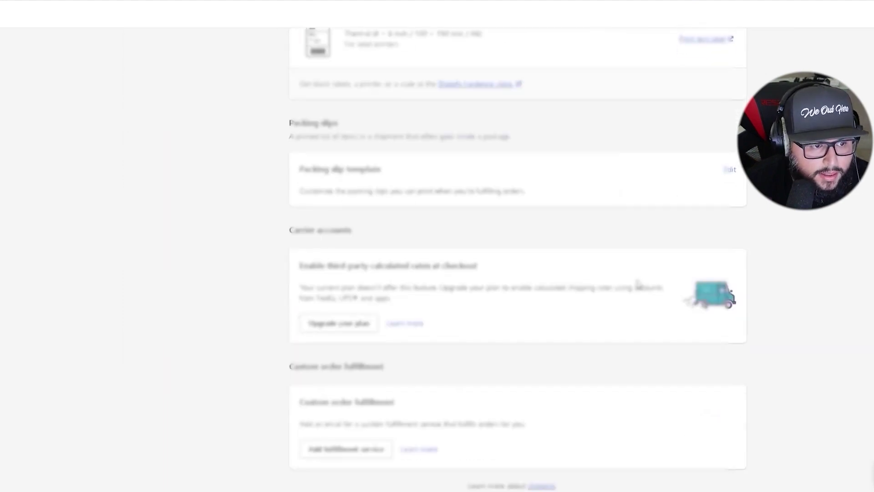
scroll(637, 283, "down", 1)
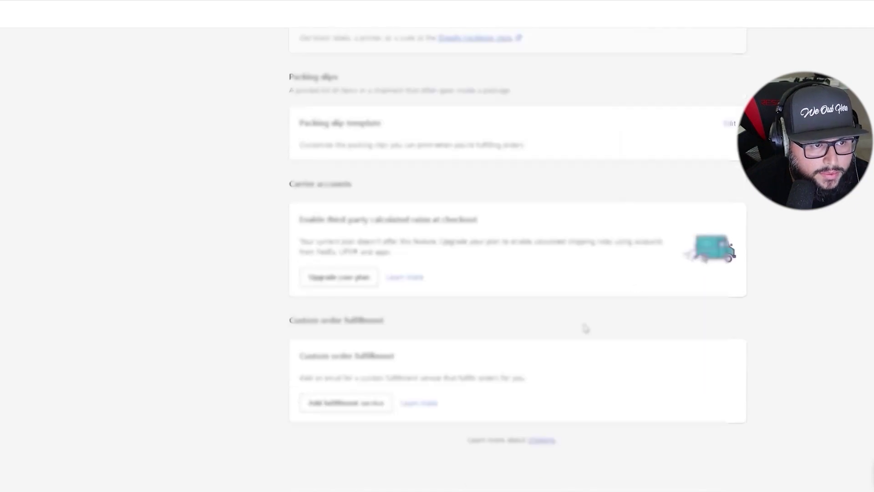
scroll(572, 344, "up", 12)
scroll(570, 349, "up", 12)
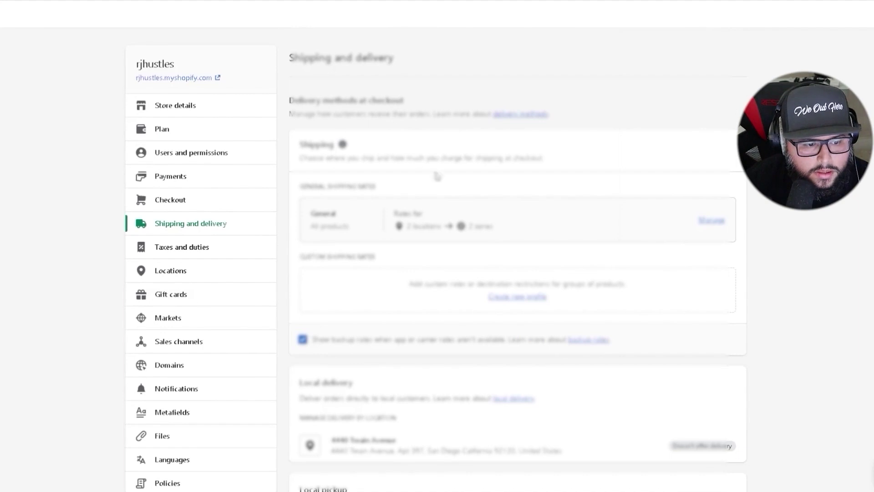
left_click(526, 299)
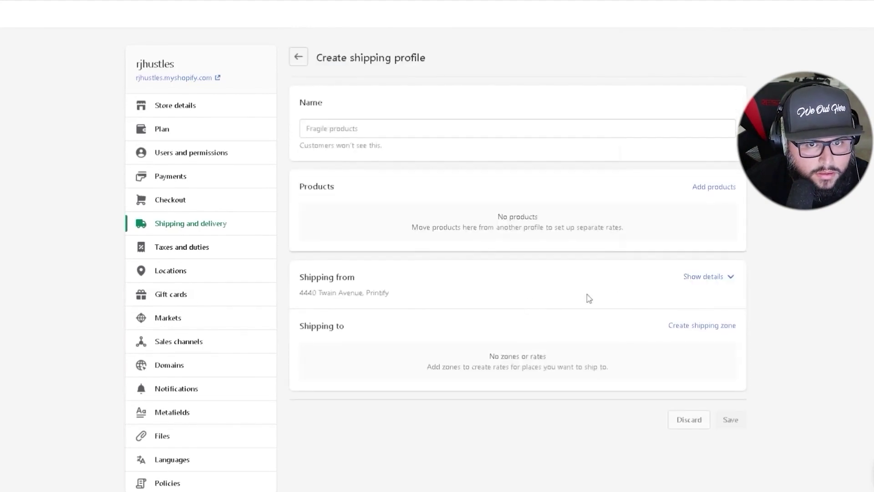
- Add the Stay Outta My Niches tee with all 45 variants to the new profile
left_click(716, 193)
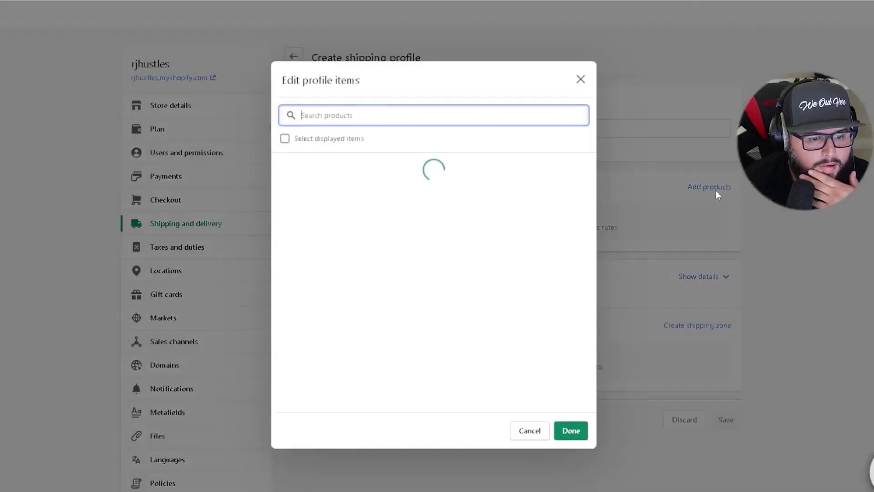
left_click(285, 169)
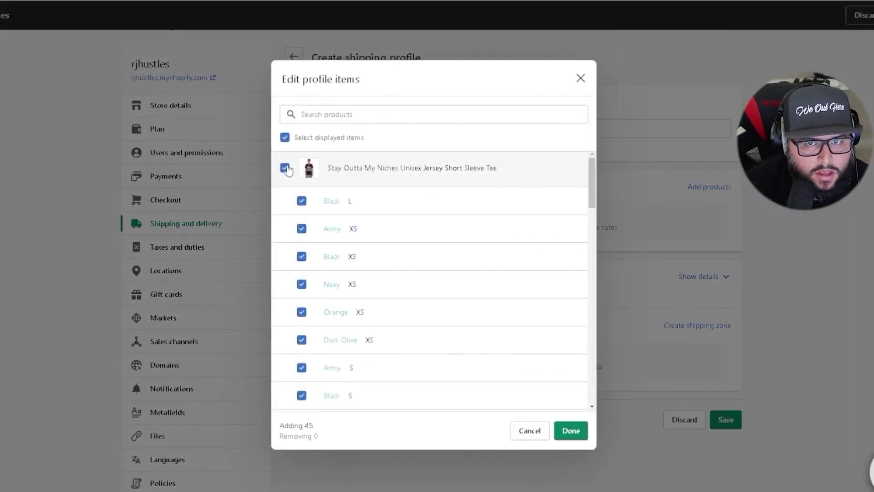
left_click(569, 430)
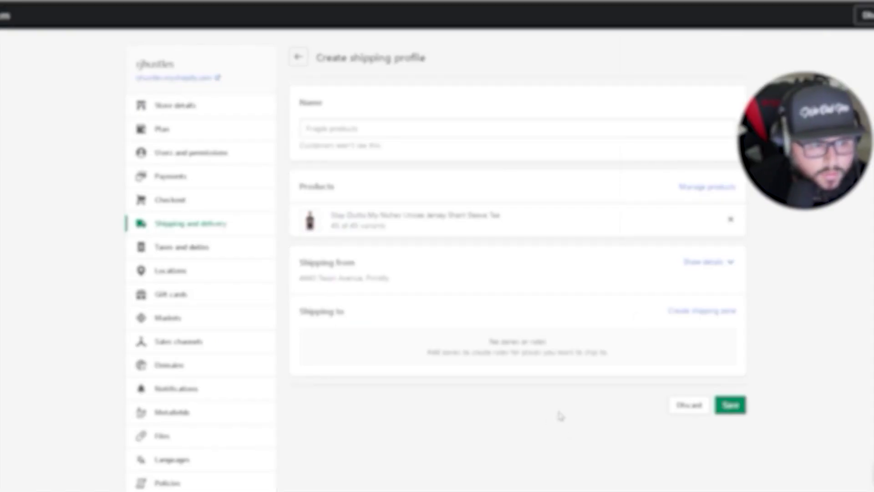
left_click(697, 311)
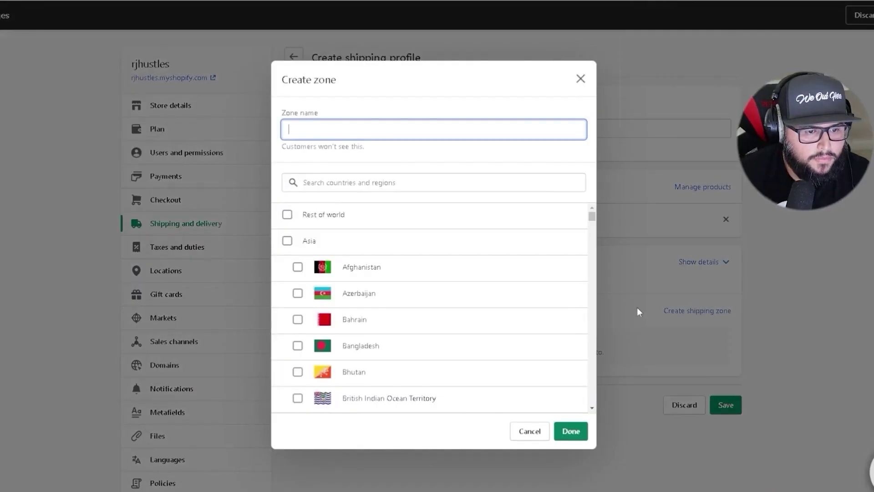
- Search 'United states' and select United States with all 62 states for the zone
left_click(340, 183)
type("wo")
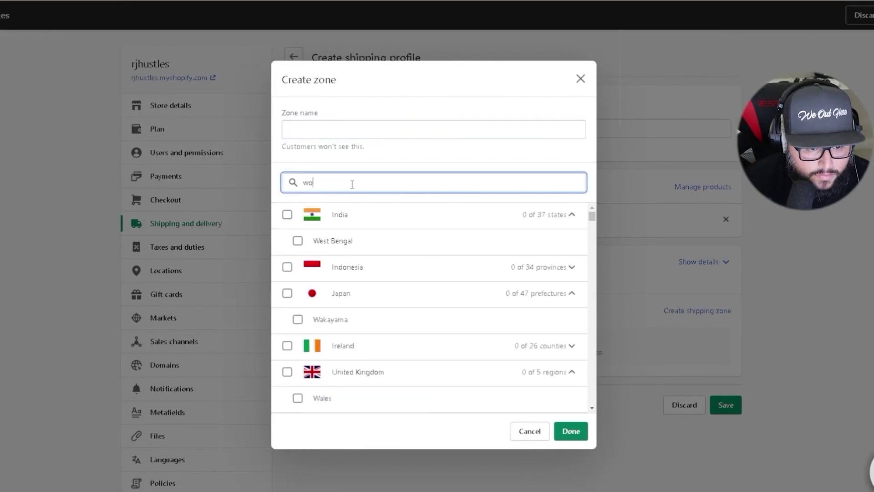
type("rld")
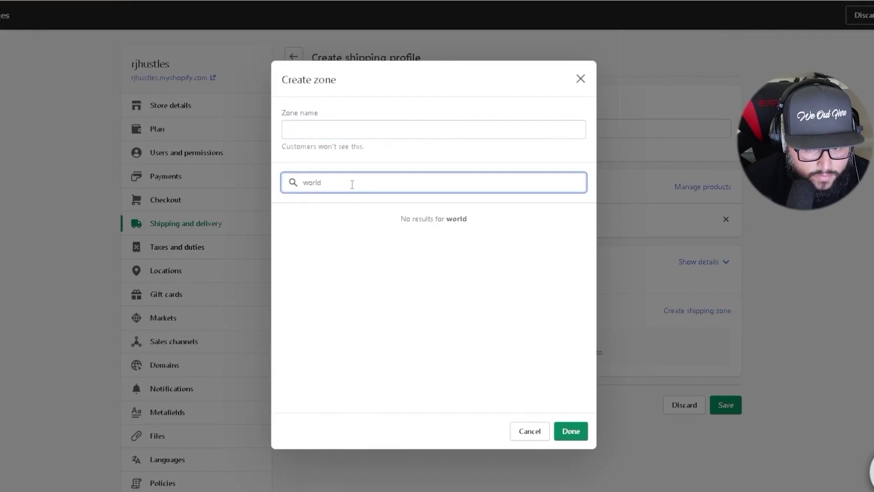
key("BackSpace")
key("BackSpace")
key("BackSpace")
key("BackSpace")
left_click(361, 131)
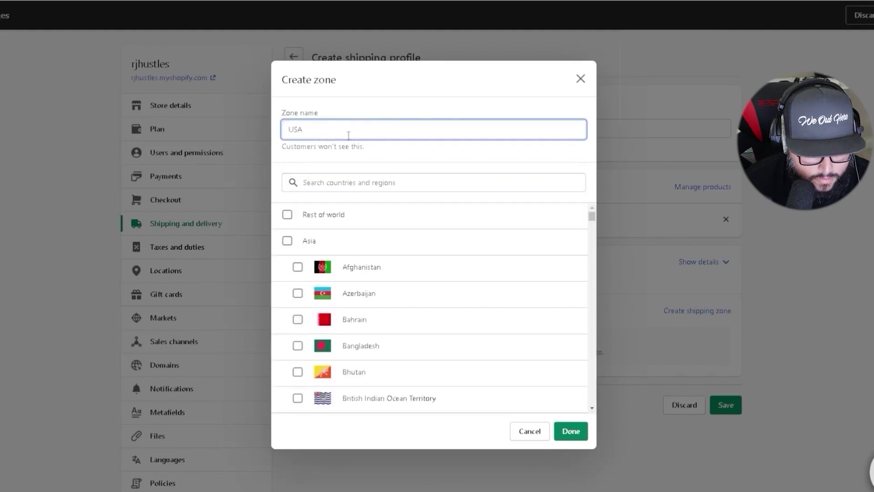
left_click_drag(337, 130, 236, 126)
key("BackSpace")
left_click(333, 184)
type("Untit")
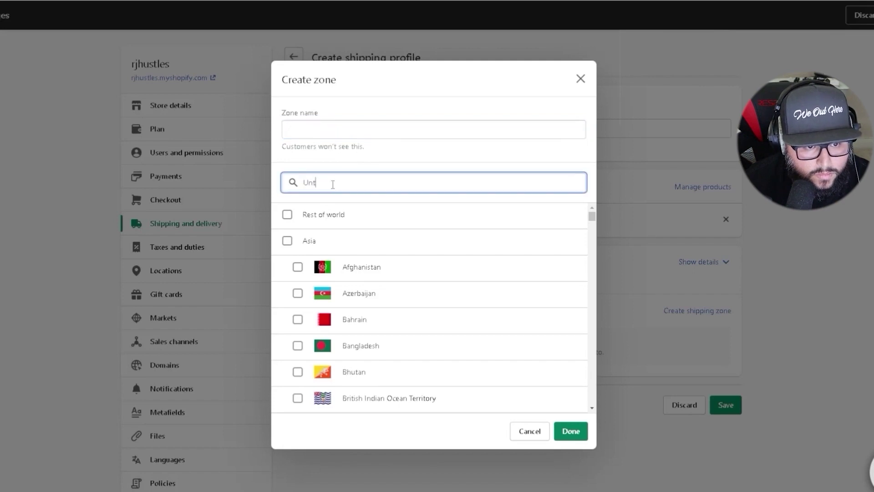
key("BackSpace")
type("ited st")
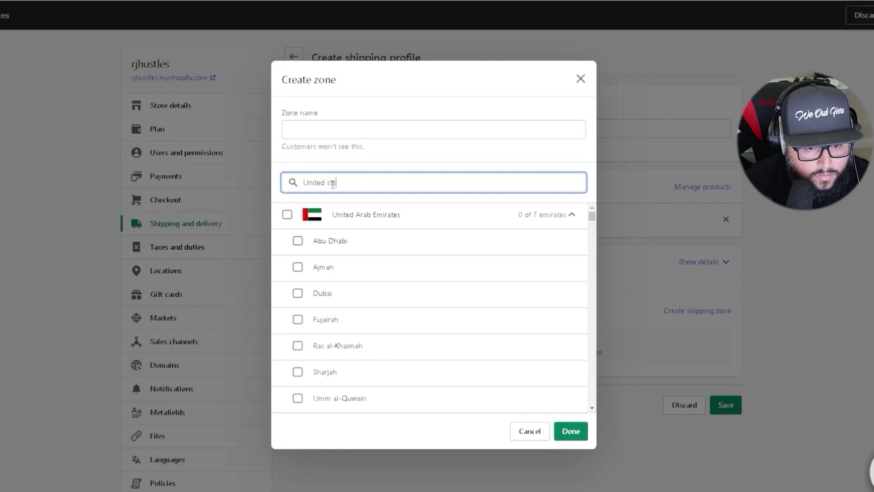
type("ates")
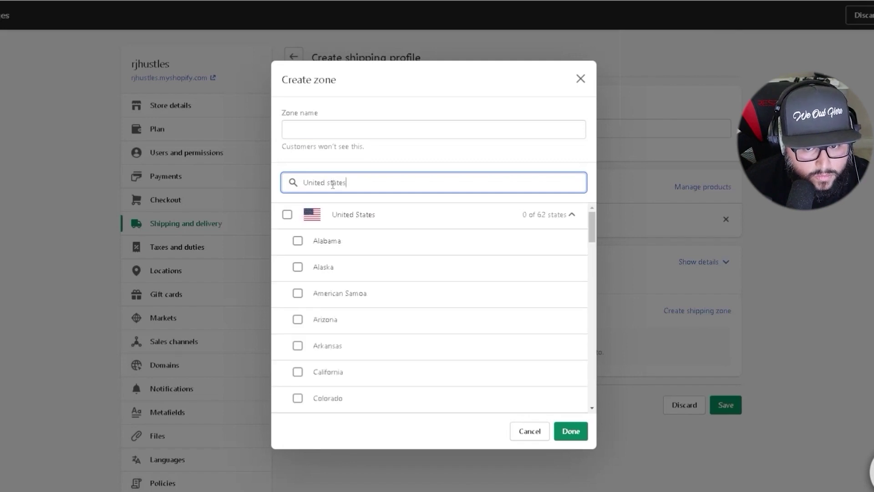
left_click(362, 218)
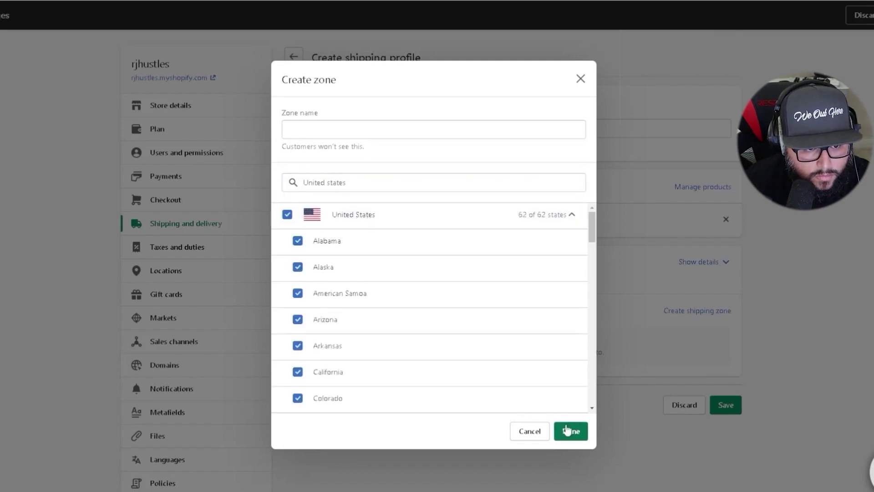
left_click(569, 429)
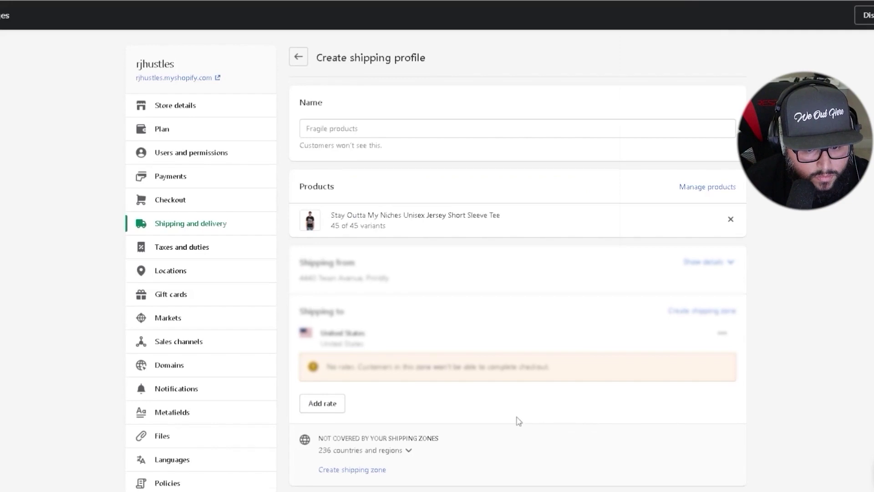
- Add a $0.00 rate named 'Free Shipping' to the United States zone
left_click(334, 404)
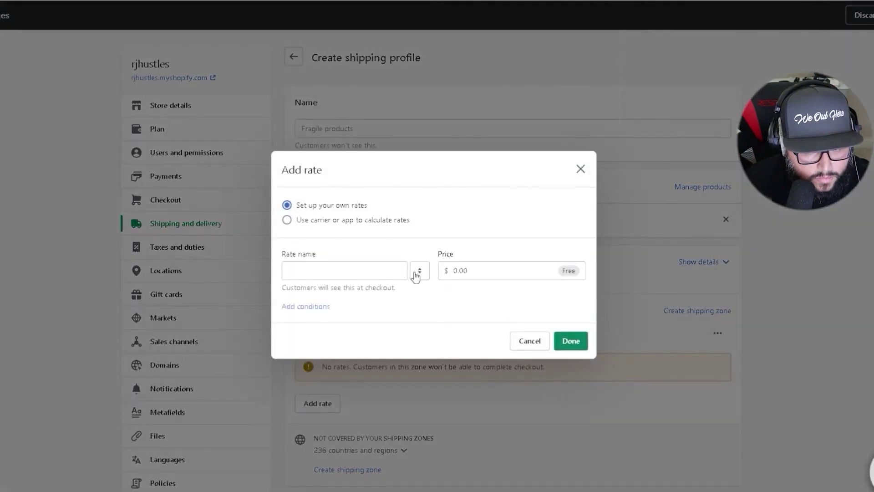
left_click(394, 268)
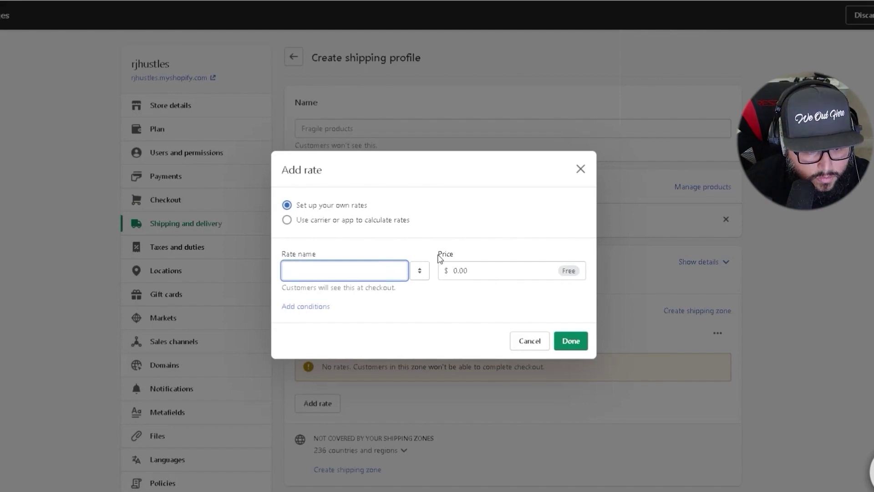
left_click(515, 271)
left_click(581, 342)
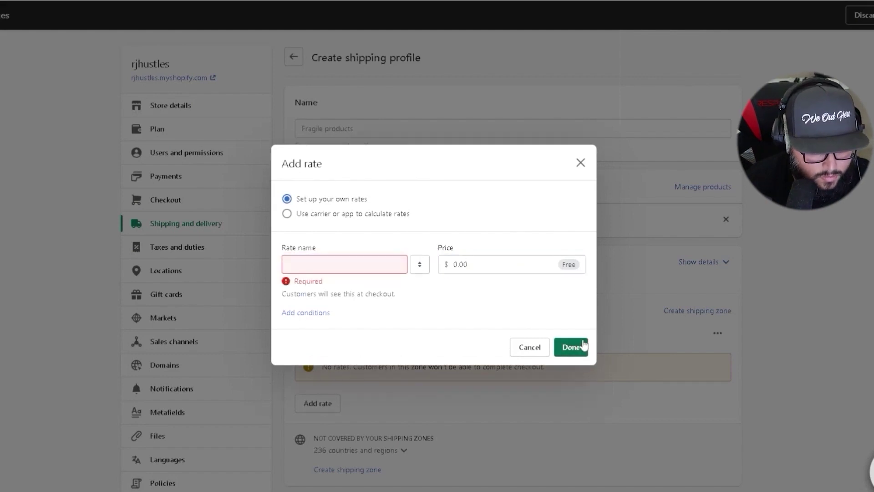
left_click(382, 265)
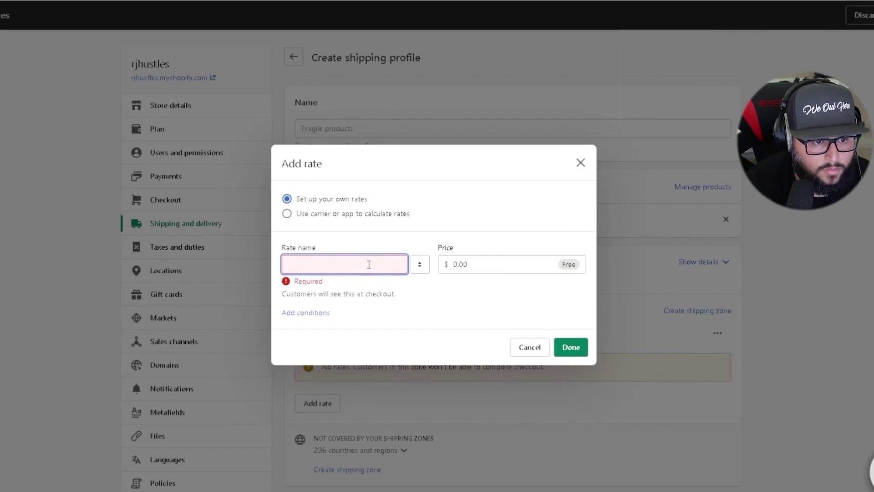
type("Free")
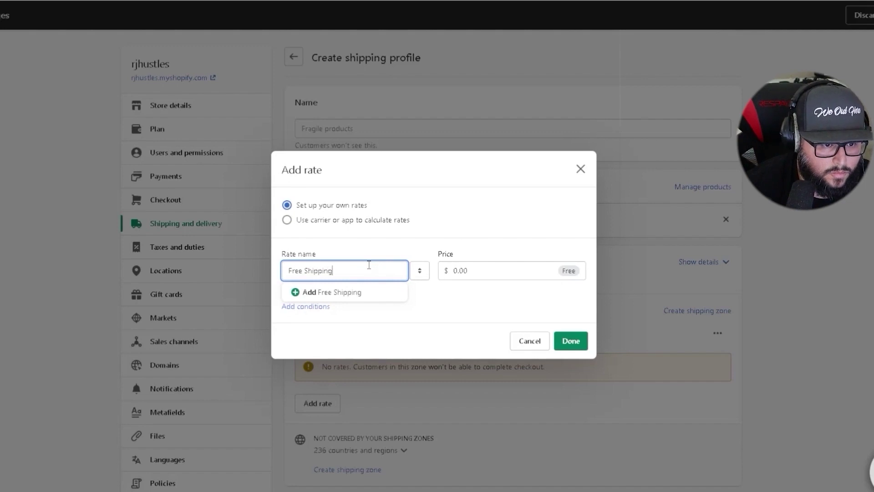
type(" Shipping")
left_click(571, 341)
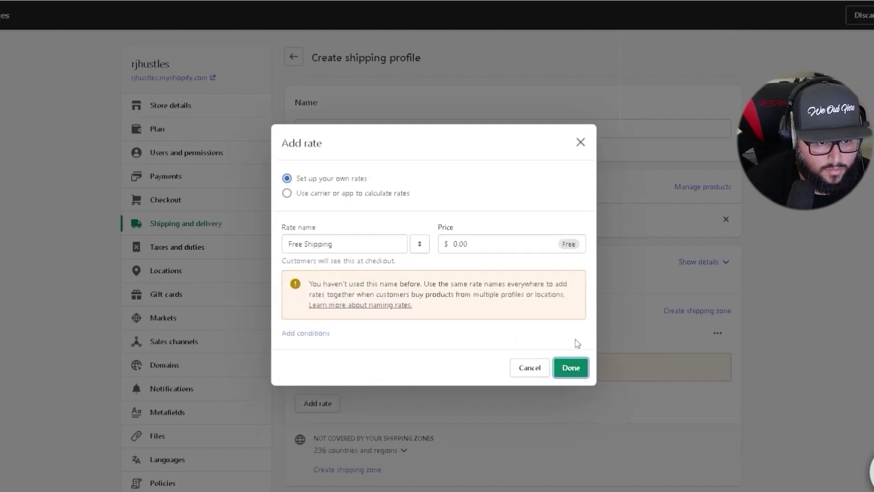
left_click(571, 369)
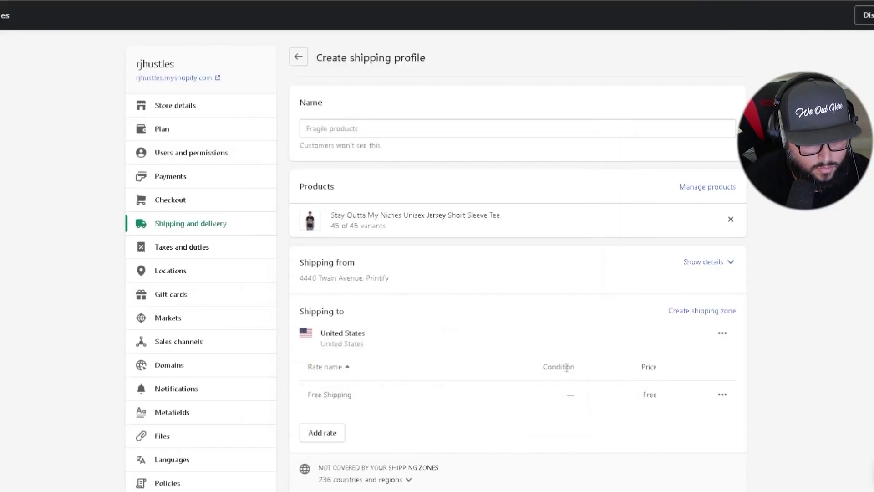
- Attempt to save the profile and review which product variants it includes
left_click(335, 433)
left_click(528, 339)
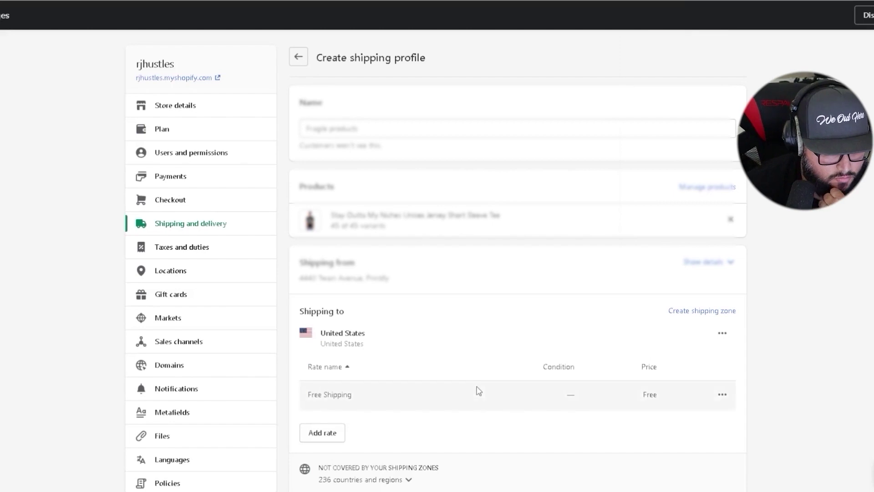
scroll(447, 388, "down", 3)
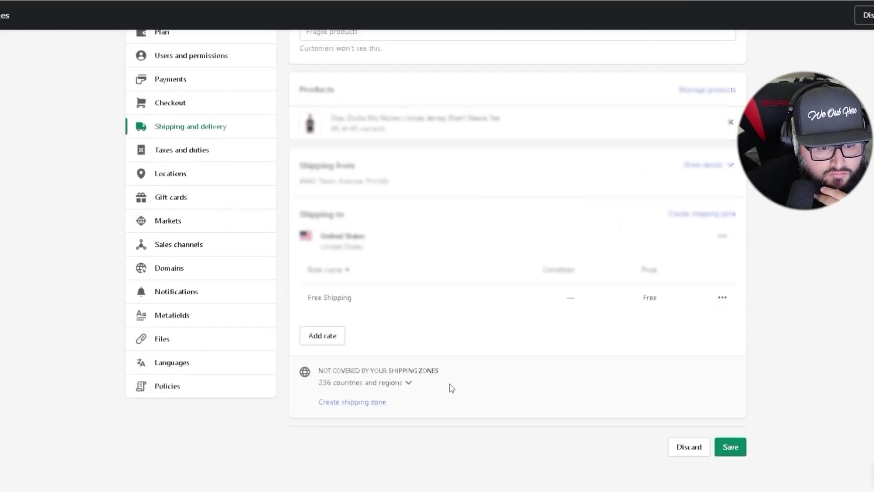
left_click(728, 448)
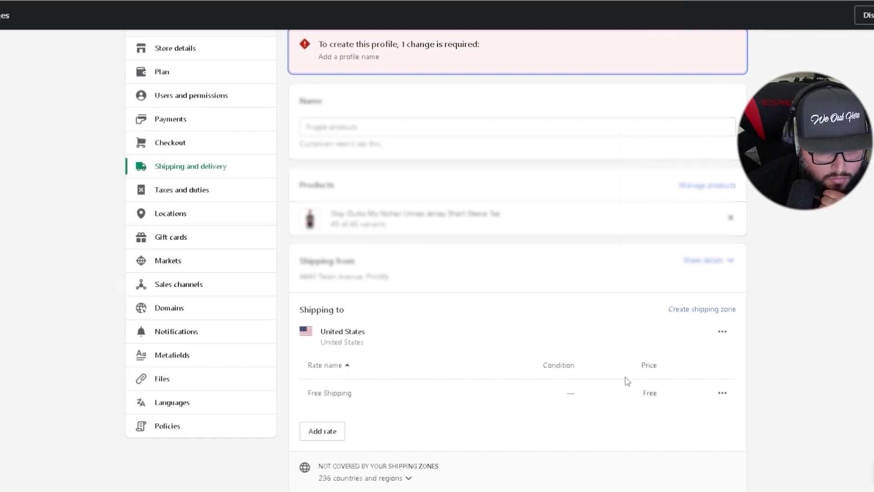
scroll(628, 382, "down", 2)
left_click(735, 448)
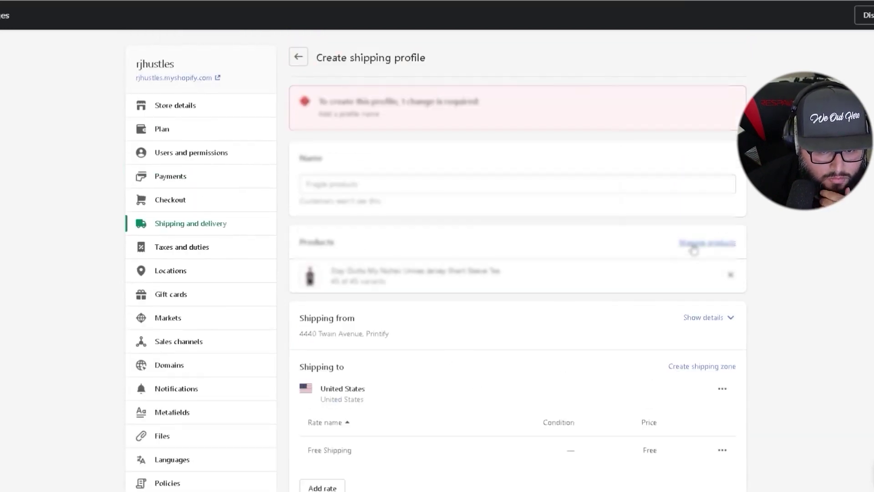
left_click(694, 243)
scroll(496, 356, "down", 6)
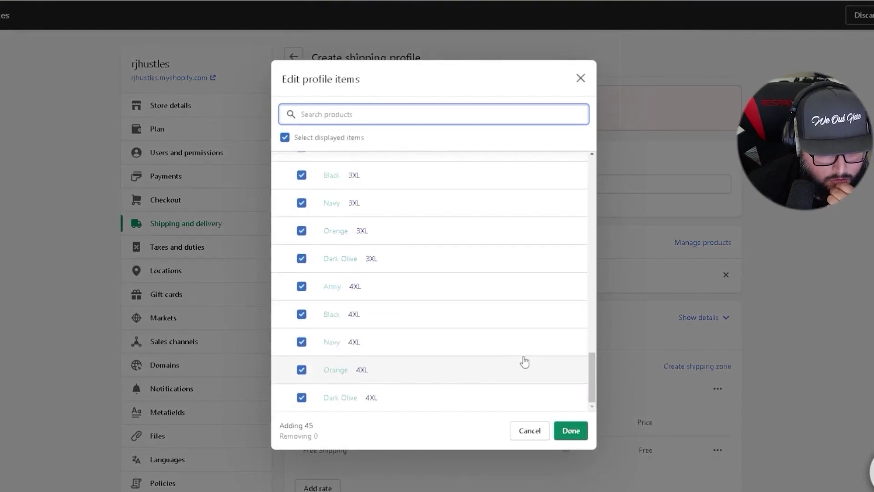
left_click(575, 431)
scroll(583, 427, "down", 3)
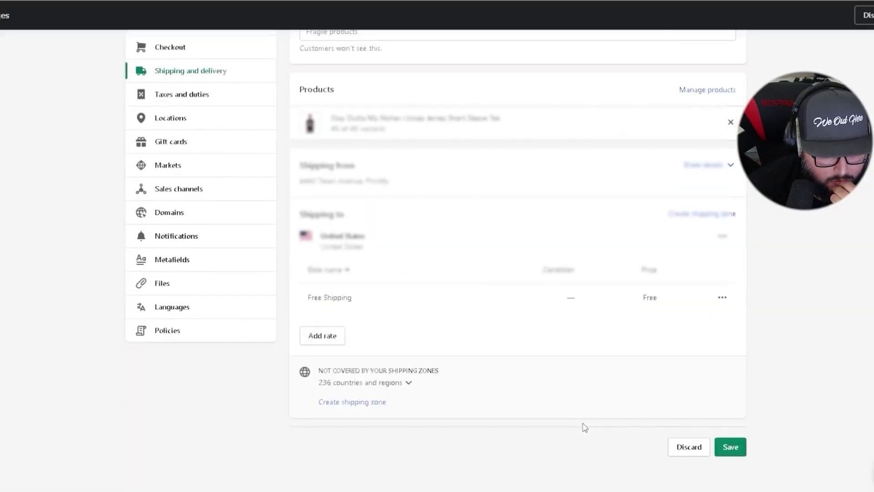
- Open the Edit zone settings for the United States zone
left_click(330, 342)
left_click(580, 170)
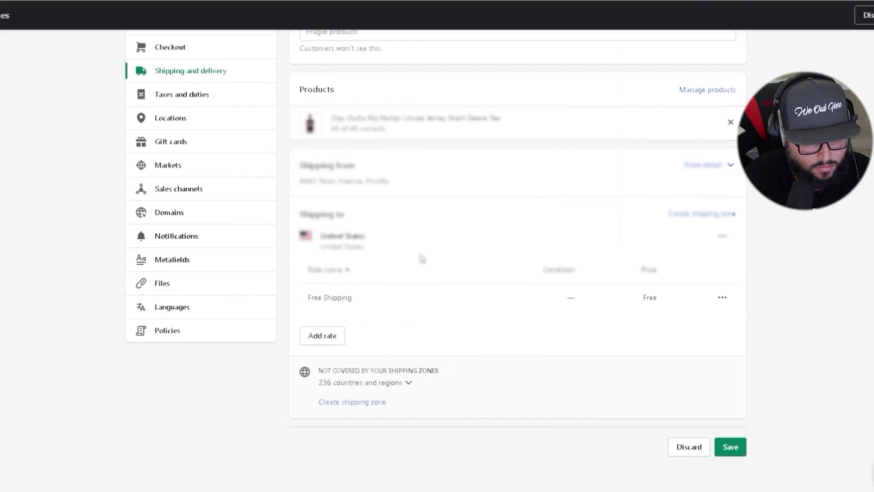
left_click(727, 237)
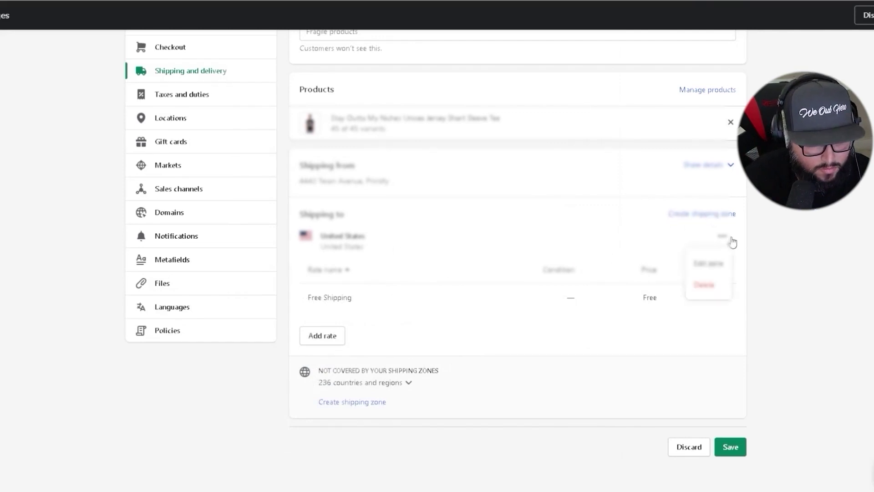
left_click(708, 265)
- Check Rest of world and rename the zone to 'World wide'
left_click(300, 219)
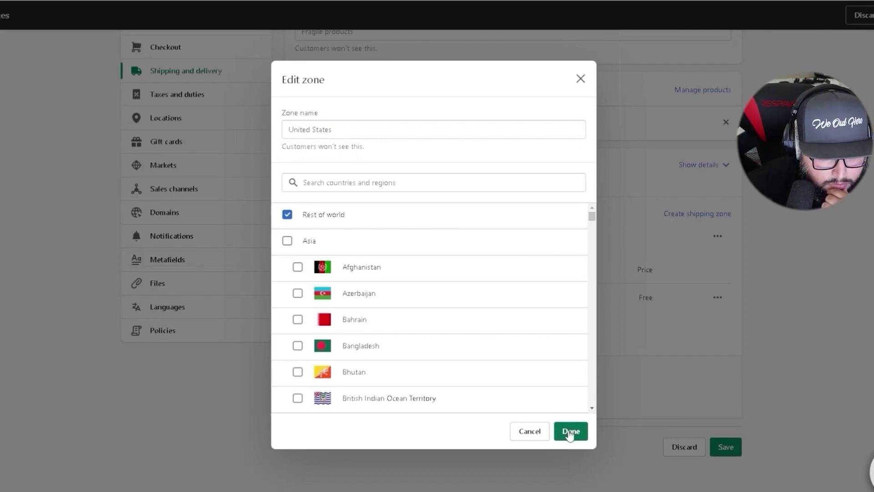
triple_click(354, 129)
type("Rest")
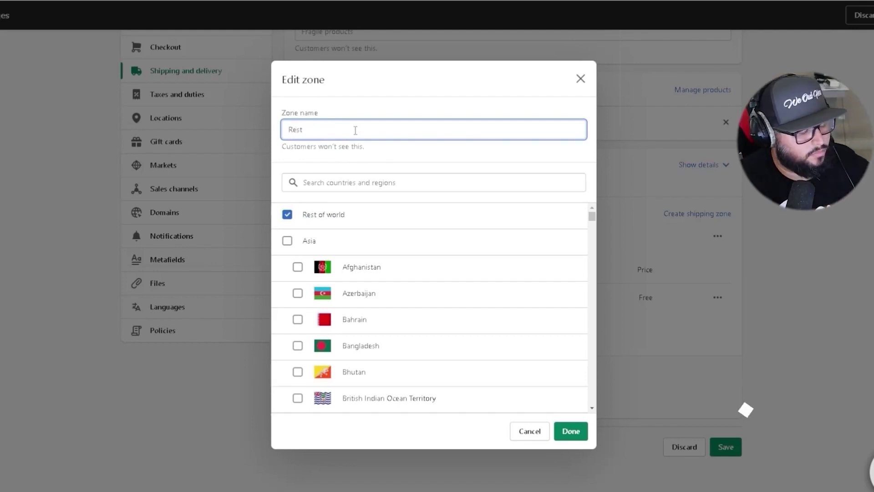
key("BackSpace")
key("BackSpace")
key("BackSpace")
key("BackSpace")
type("Worlds")
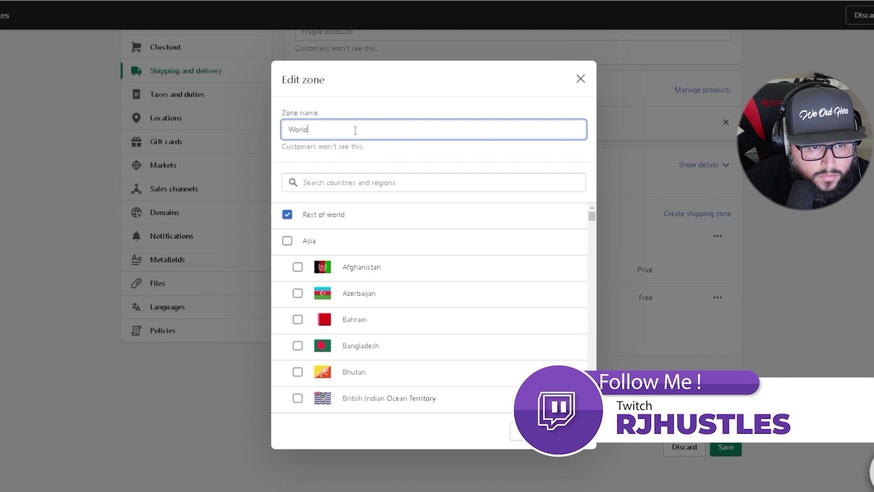
left_click(569, 431)
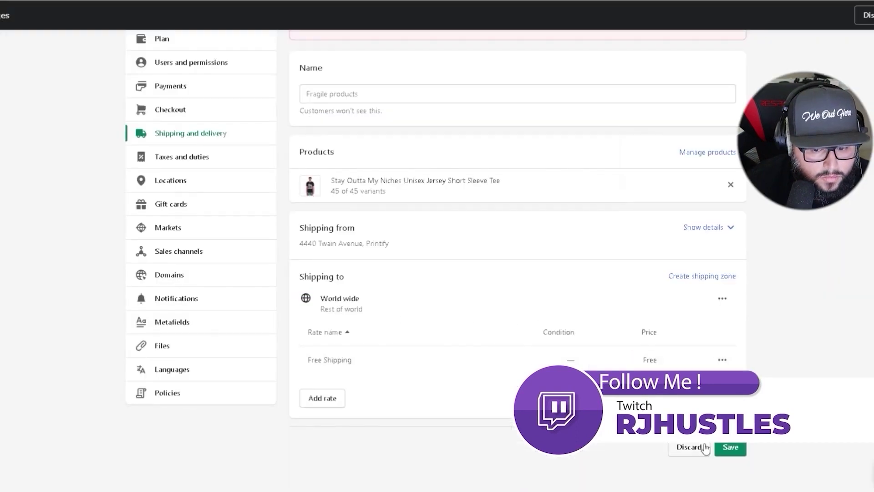
- Recheck the World wide zone's countries, keeping Rest of world selected instead of Asia
left_click(724, 300)
left_click(709, 326)
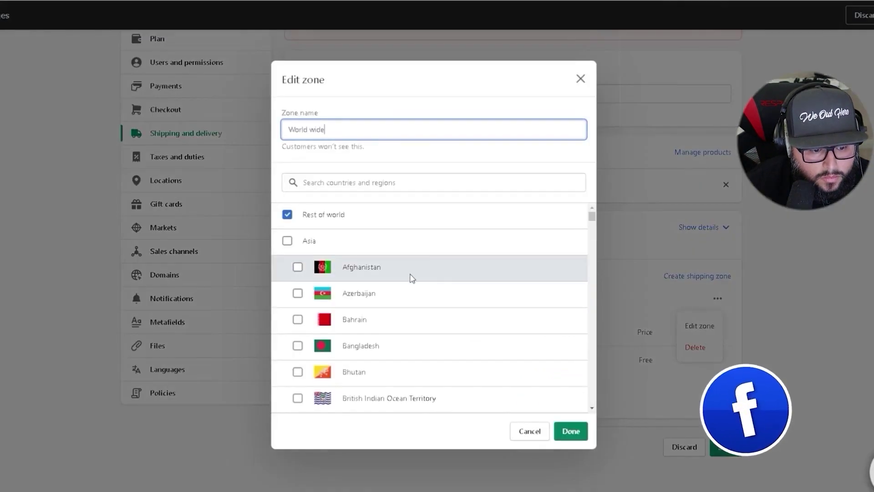
scroll(388, 283, "down", 5)
scroll(400, 302, "up", 5)
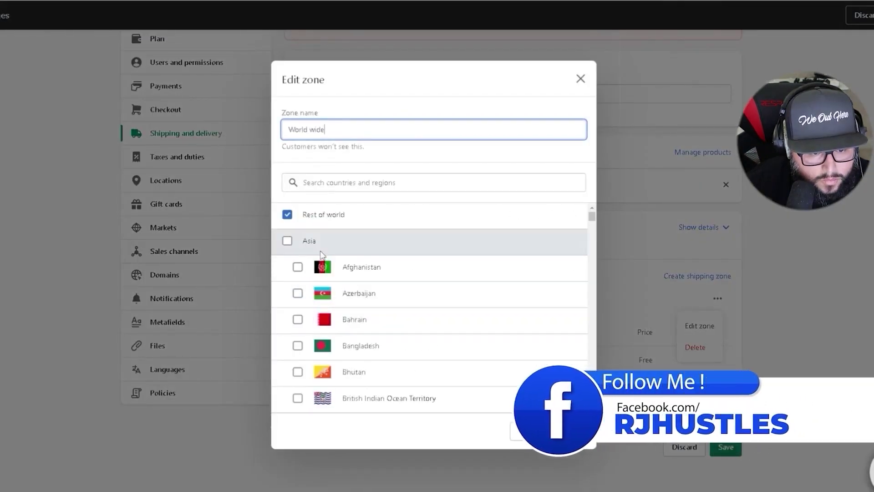
left_click(287, 241)
left_click(288, 215)
left_click(571, 431)
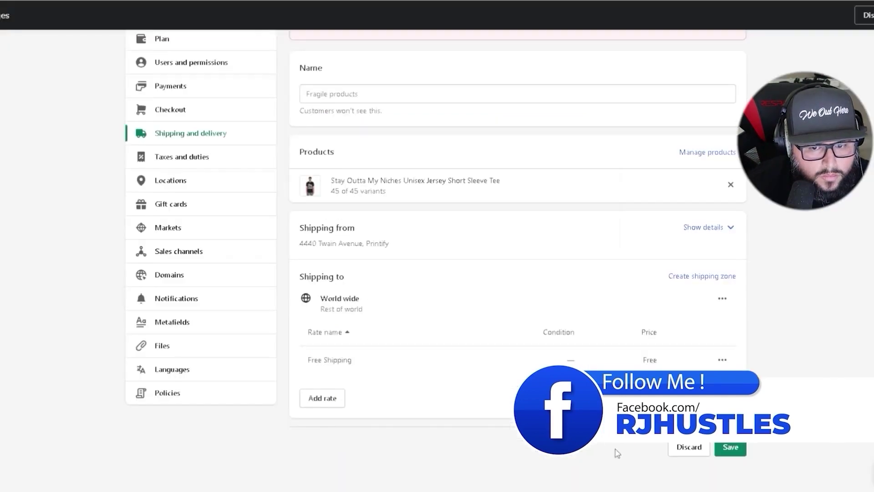
- Enter 'Free Shipping' as the profile name and save the profile
left_click(723, 450)
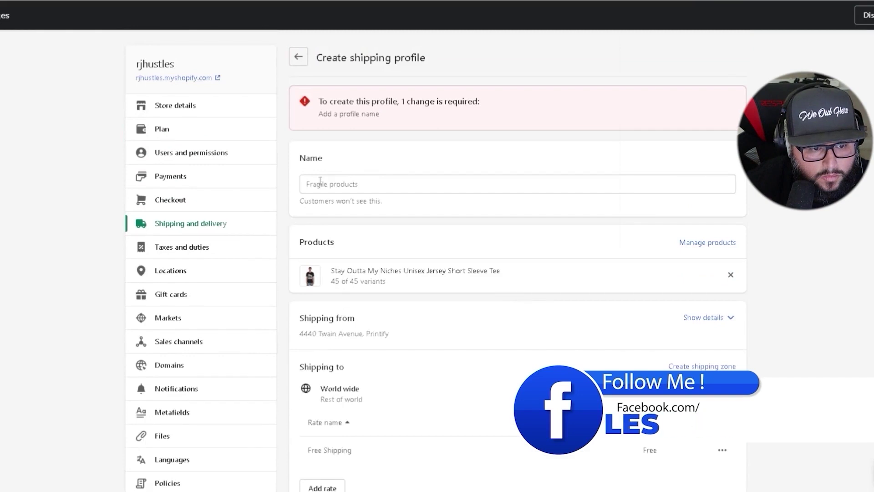
left_click(340, 190)
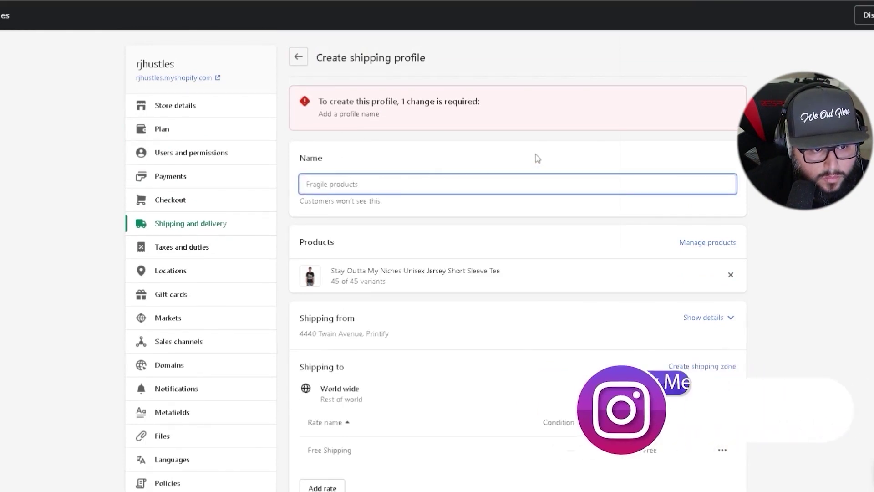
type("Free Shipping")
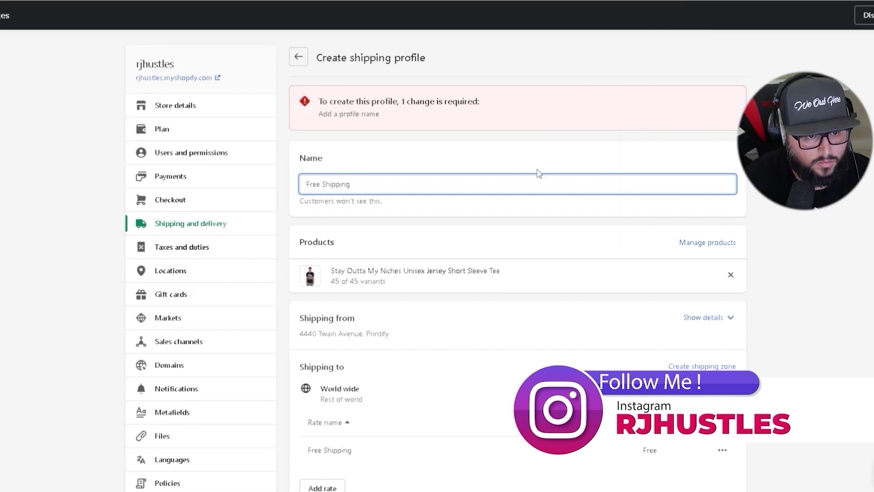
scroll(525, 158, "down", 2)
left_click(742, 447)
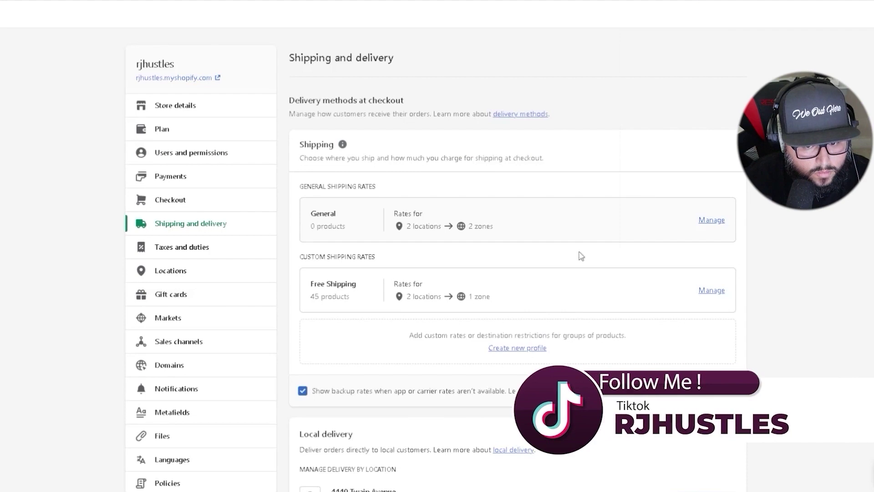
- Open the Free Shipping profile's management page
left_click(713, 291)
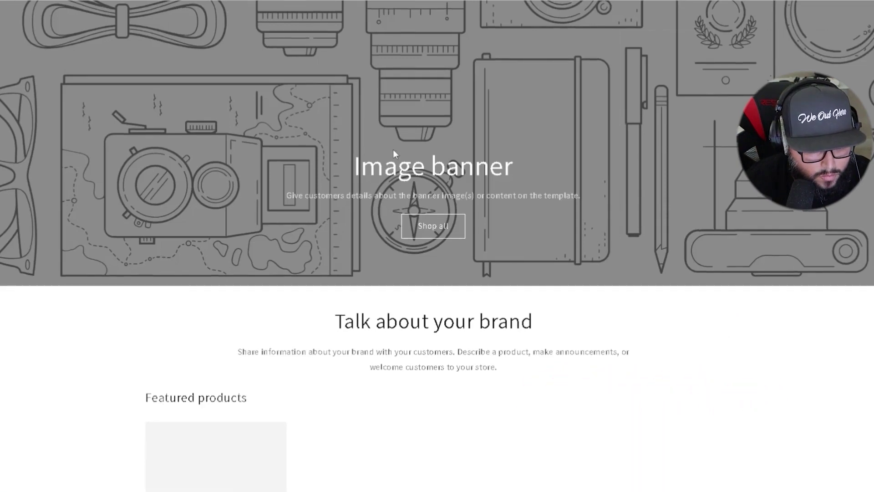
scroll(487, 345, "down", 5)
scroll(496, 344, "up", 1)
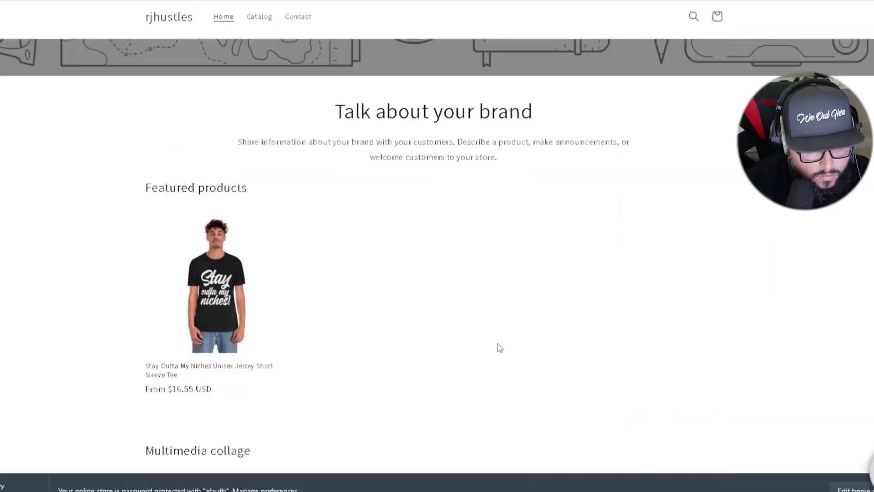
- Browse the tee's product page in the storefront
left_click(207, 283)
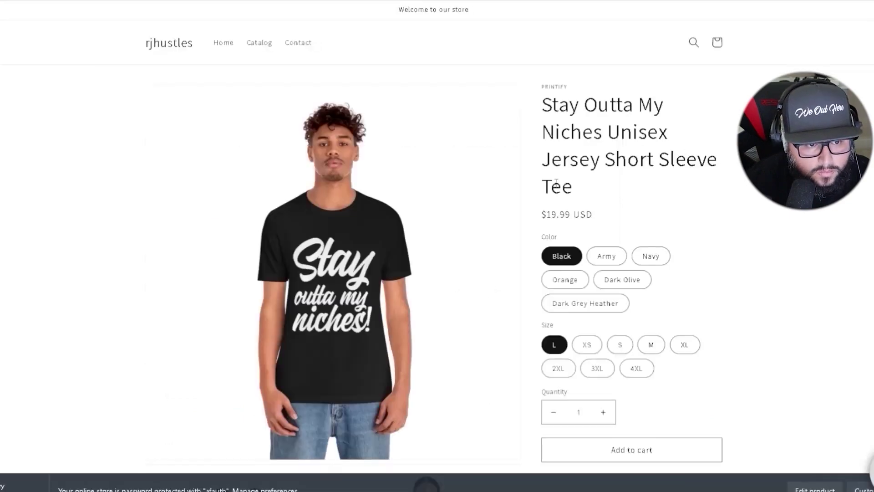
scroll(485, 297, "down", 4)
scroll(486, 297, "down", 20)
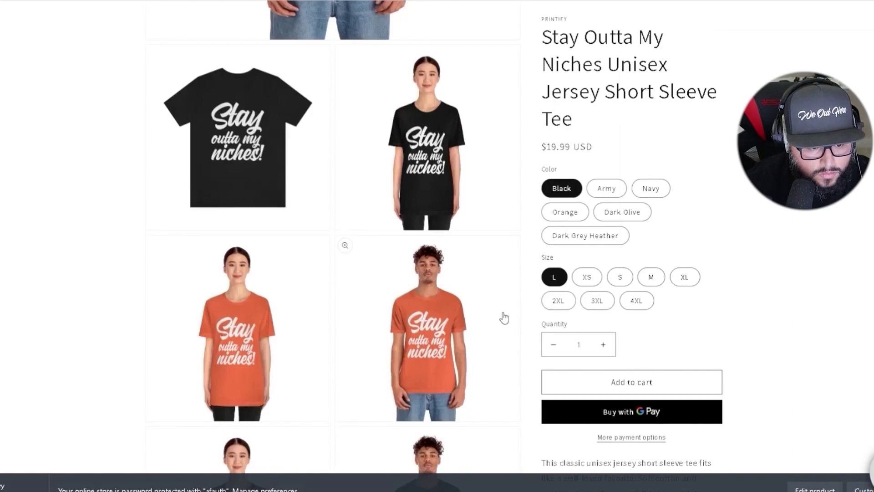
scroll(494, 363, "down", 10)
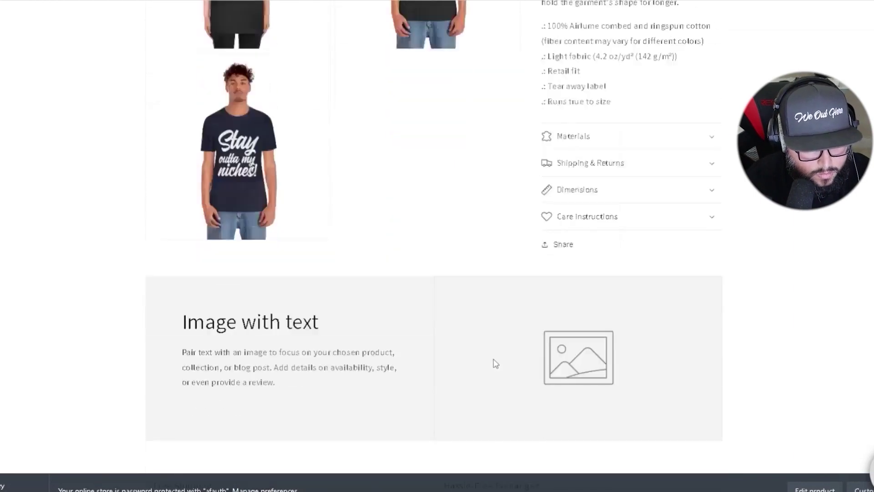
scroll(510, 351, "up", 10)
scroll(516, 356, "down", 10)
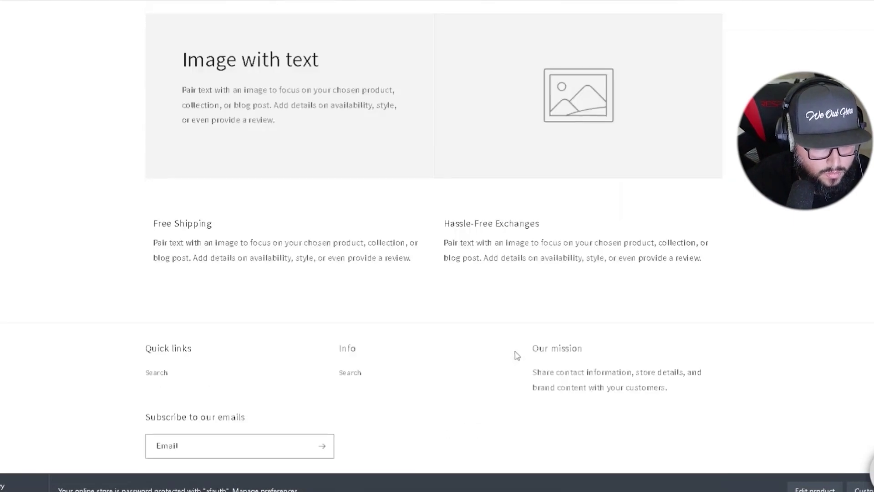
scroll(514, 356, "up", 15)
scroll(515, 357, "up", 10)
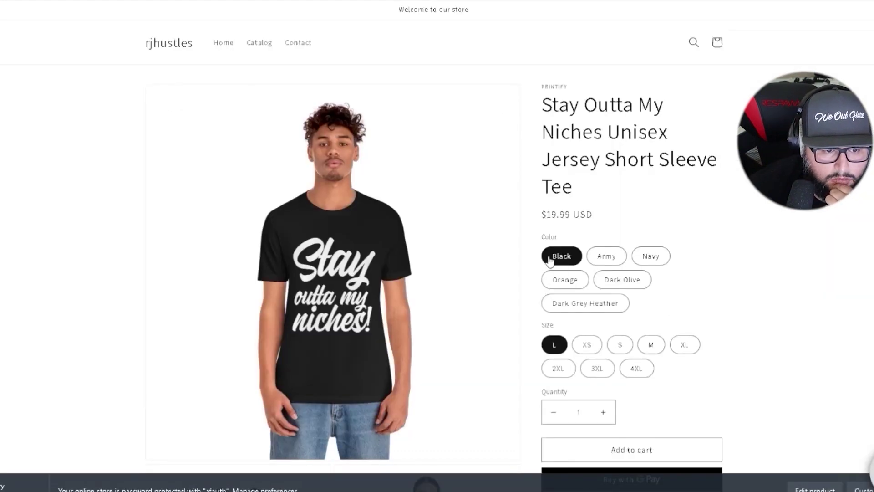
- Add the Black / XL Stay Outta My Niches tee to the cart and check out
scroll(569, 267, "down", 1)
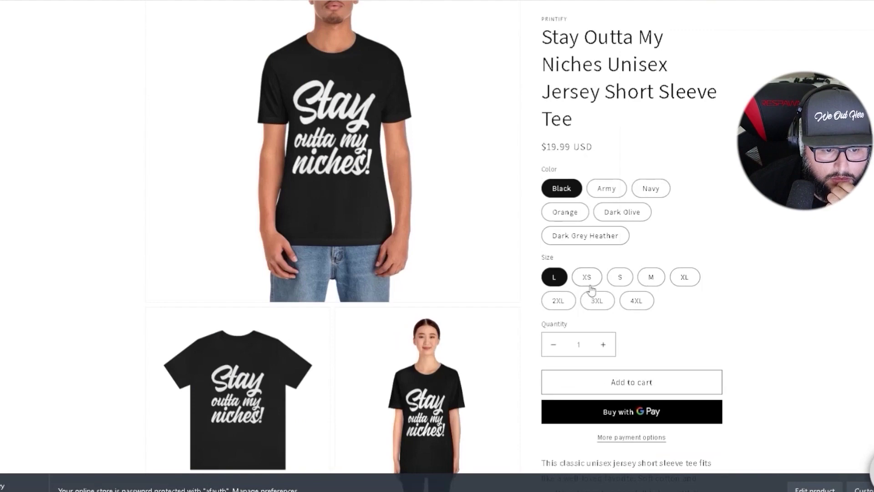
left_click(684, 277)
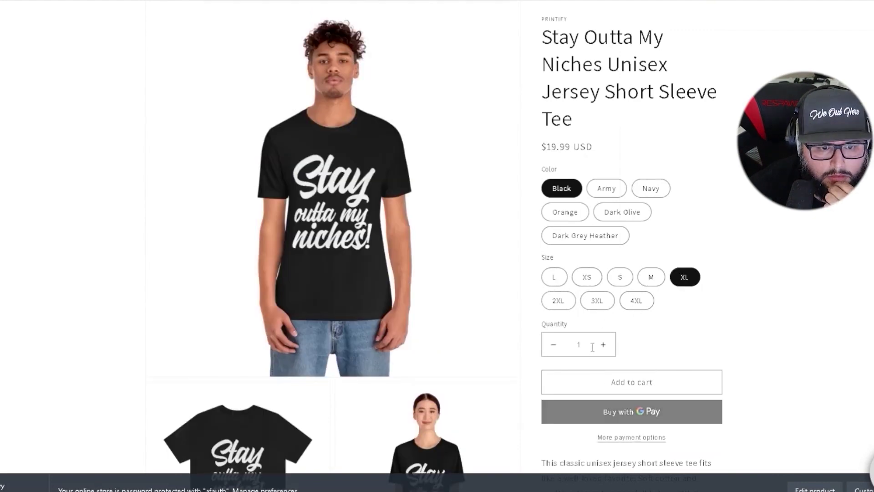
left_click(612, 386)
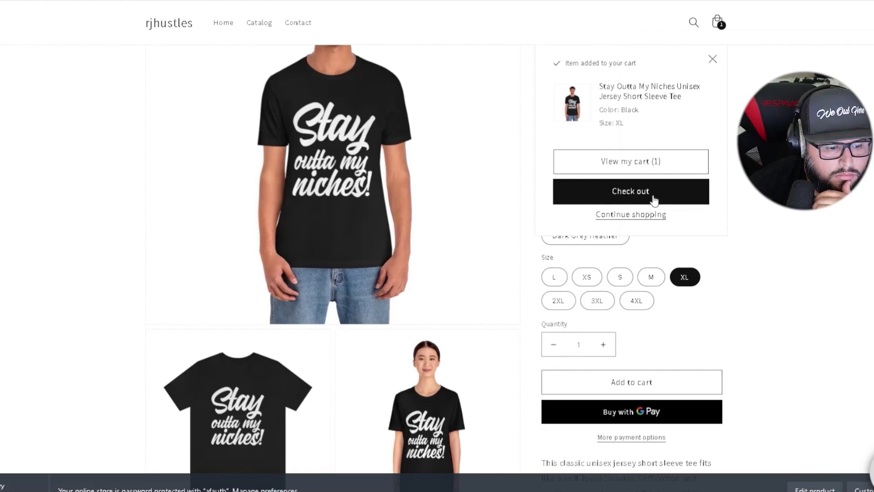
left_click(708, 203)
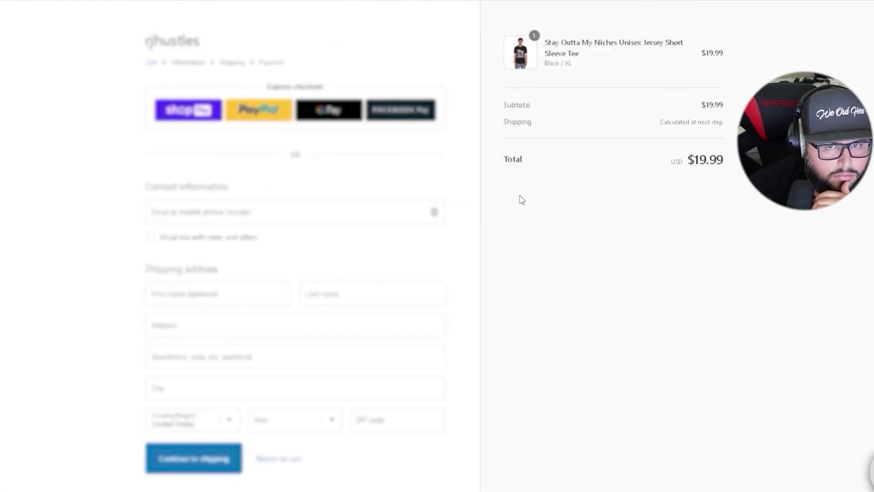
- Autofill the contact e-mail and choose the suggested San Diego street address
left_click(227, 210)
left_click(222, 242)
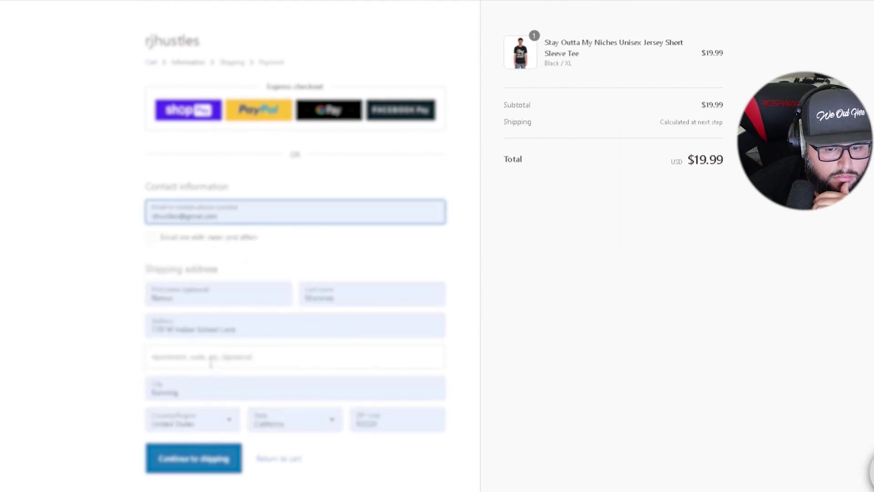
left_click(201, 331)
triple_click(248, 325)
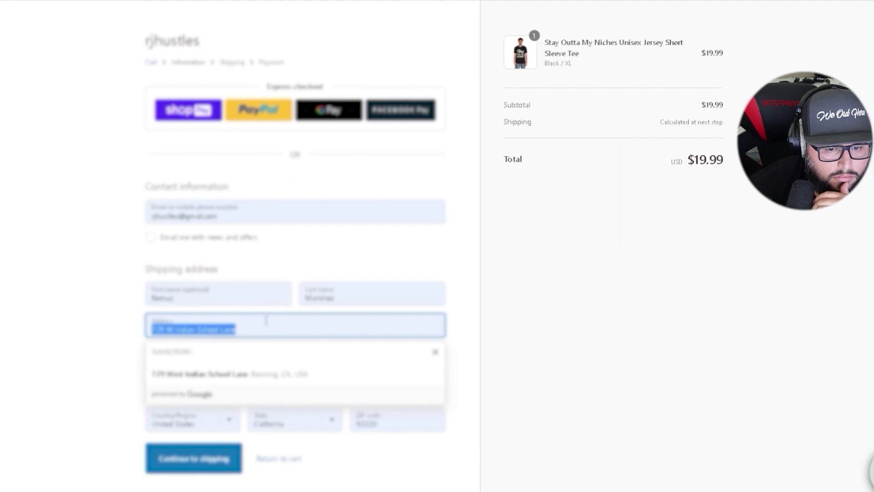
type("44")
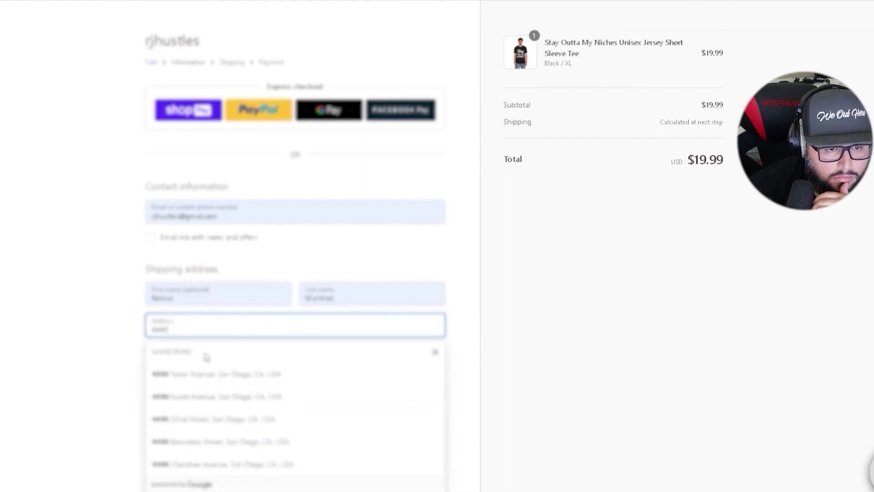
left_click(226, 375)
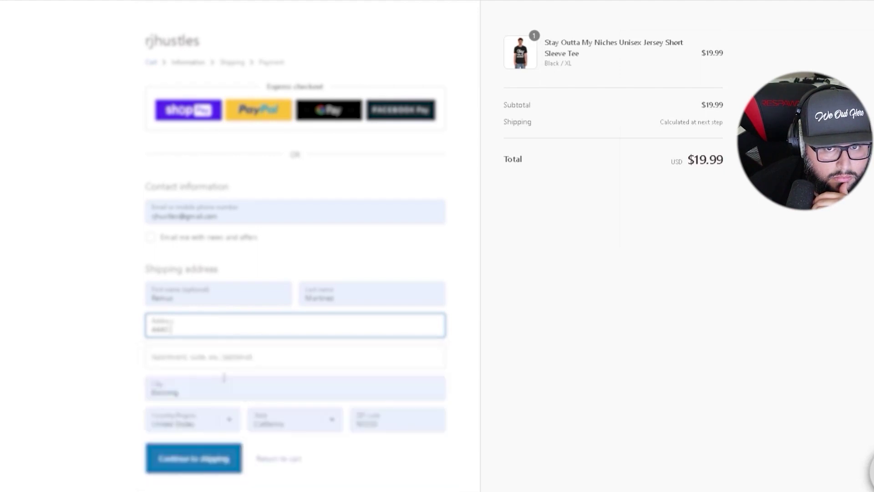
- Add the apartment number and continue to the shipping method step
left_click(227, 357)
type("ap")
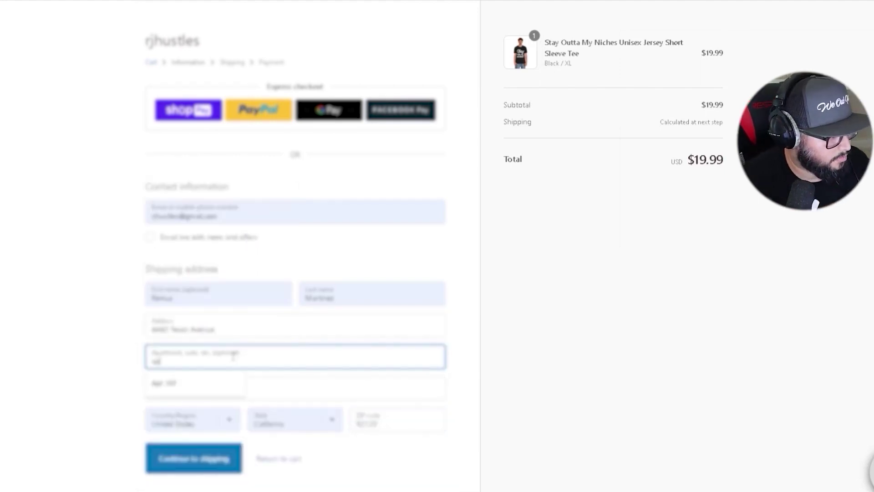
left_click(196, 395)
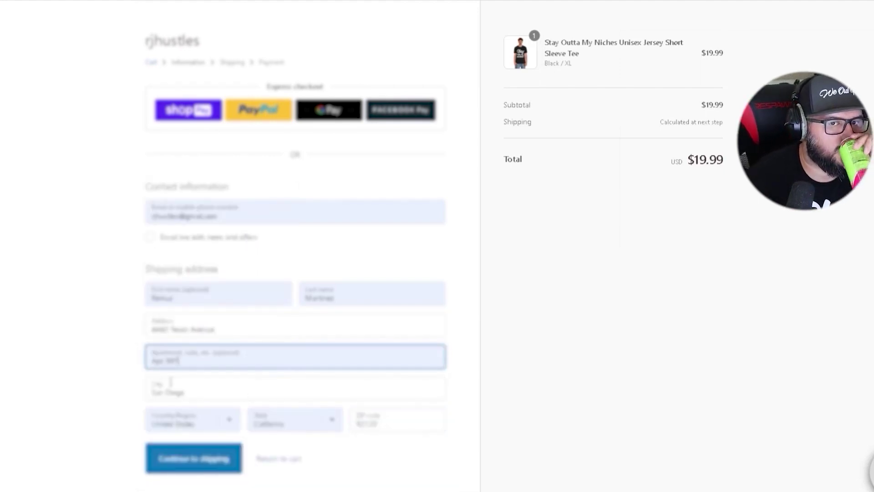
left_click(97, 379)
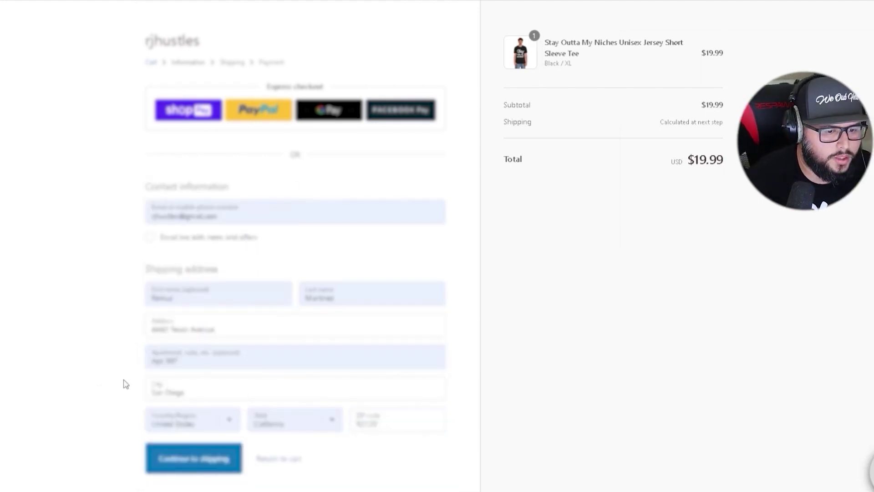
left_click(203, 467)
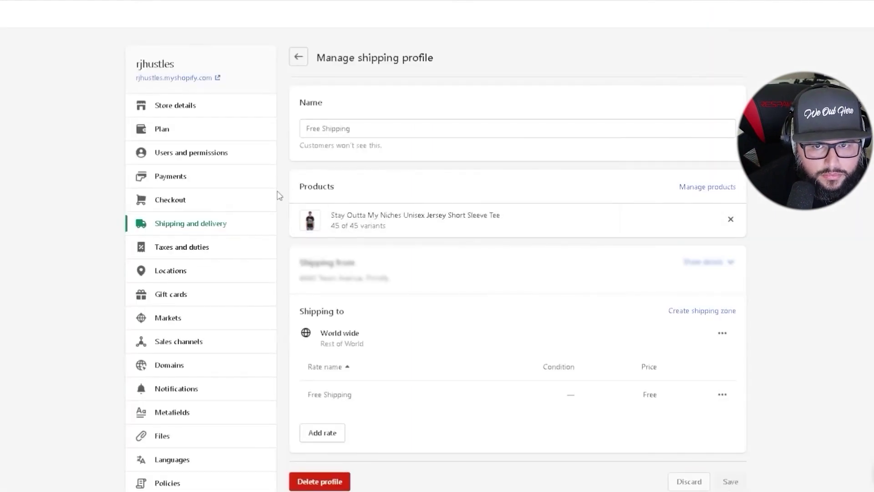
- Collect California sales tax, verify the $1.55 tax at checkout, then return to Shipping and delivery
left_click(184, 250)
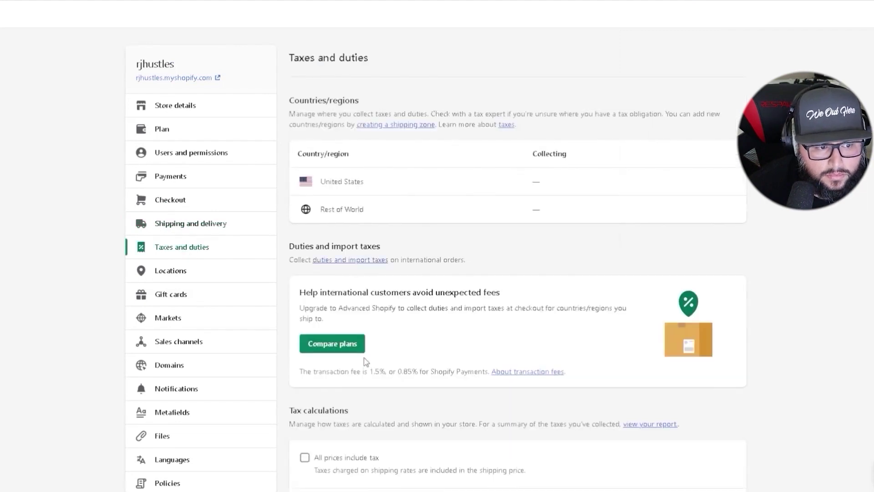
left_click(387, 183)
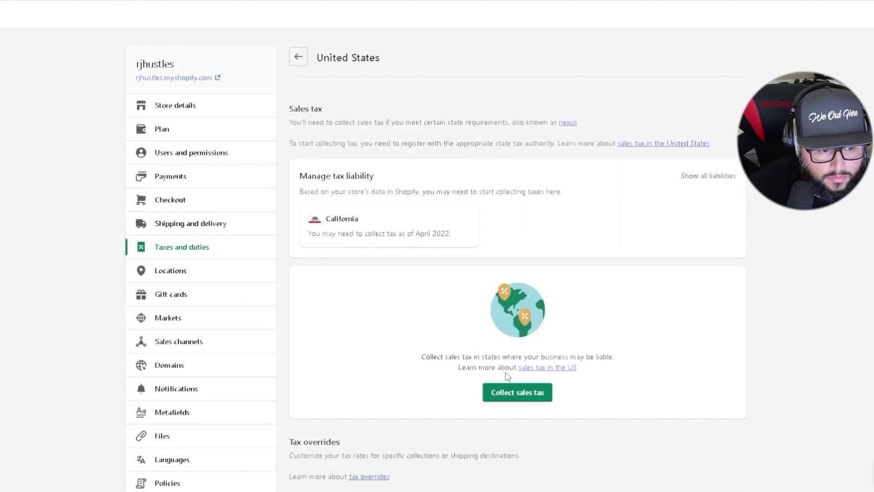
left_click(510, 392)
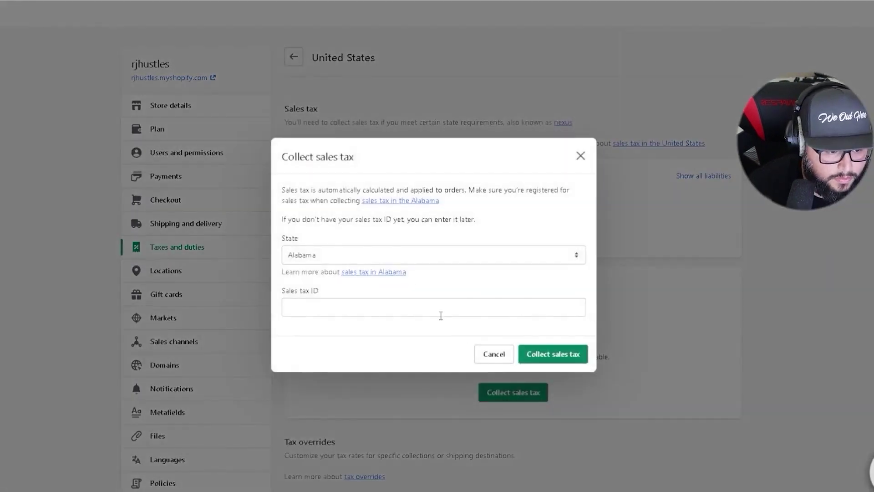
left_click(422, 258)
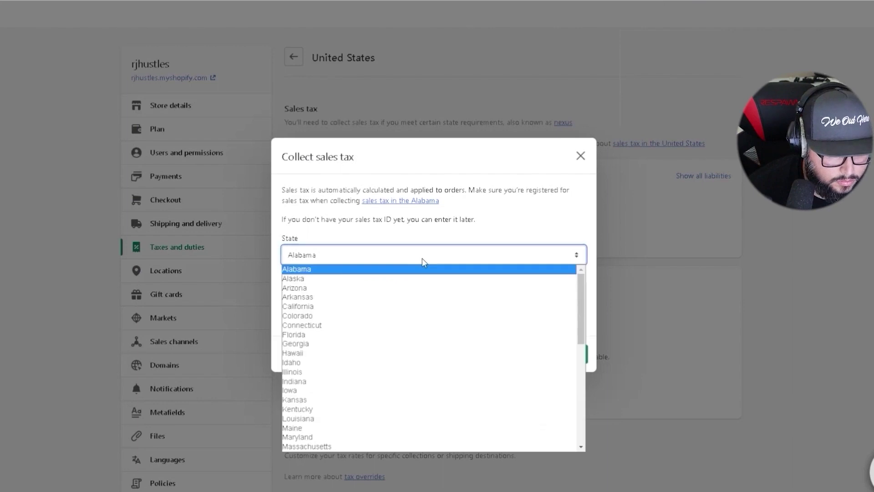
left_click(351, 311)
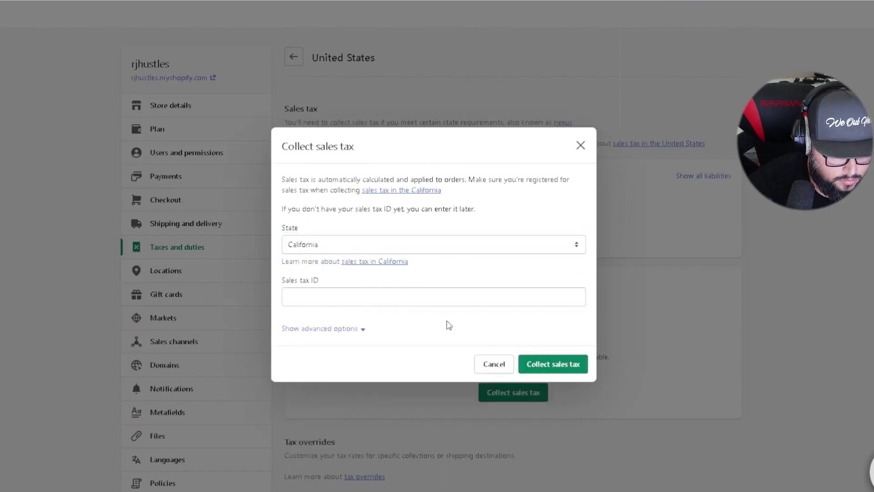
left_click(542, 364)
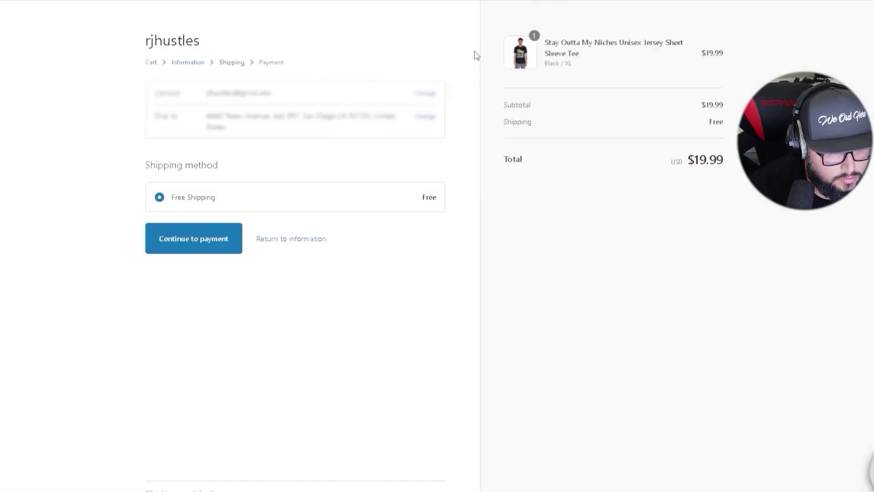
key("F5")
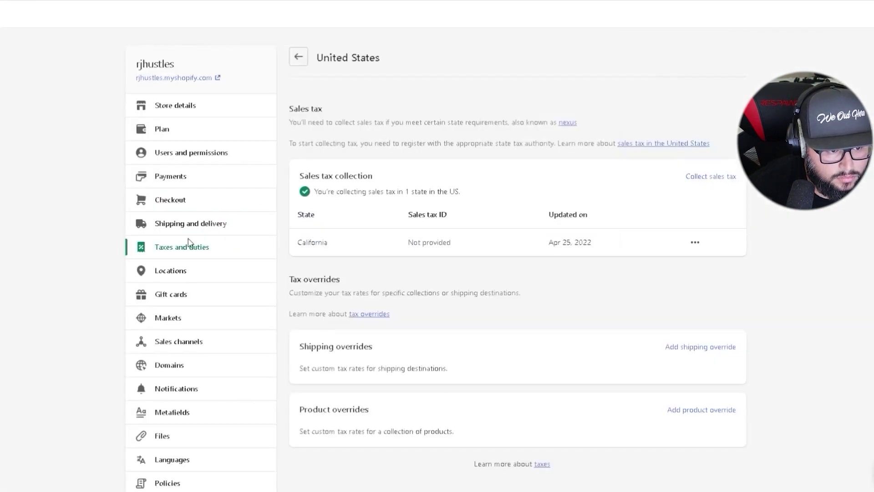
left_click(194, 225)
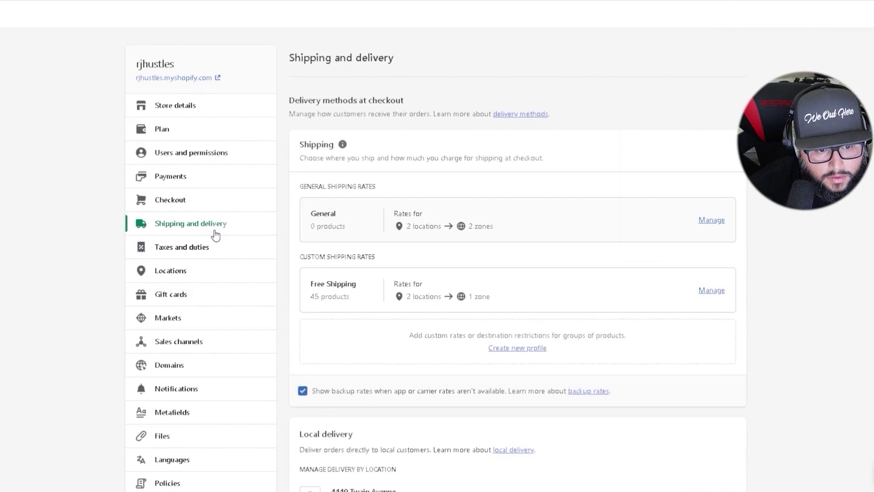
- Look over the General profile's rates, then open the Free Shipping profile
left_click(710, 229)
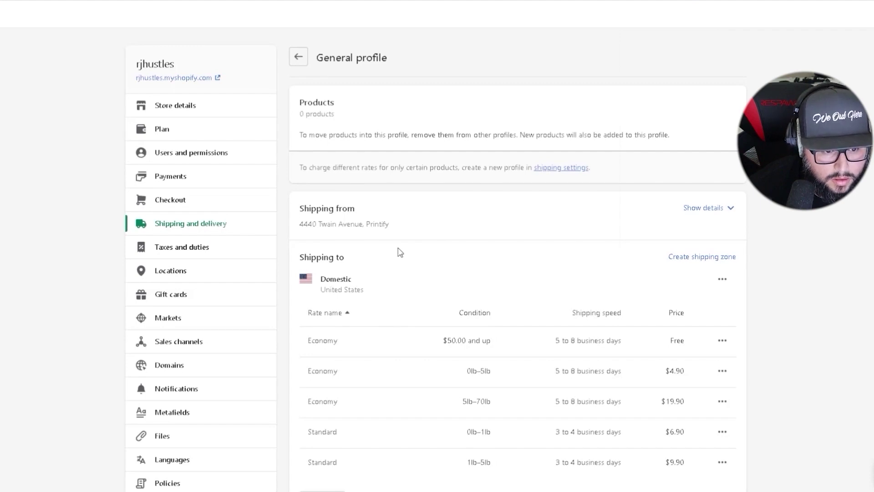
scroll(400, 252, "down", 5)
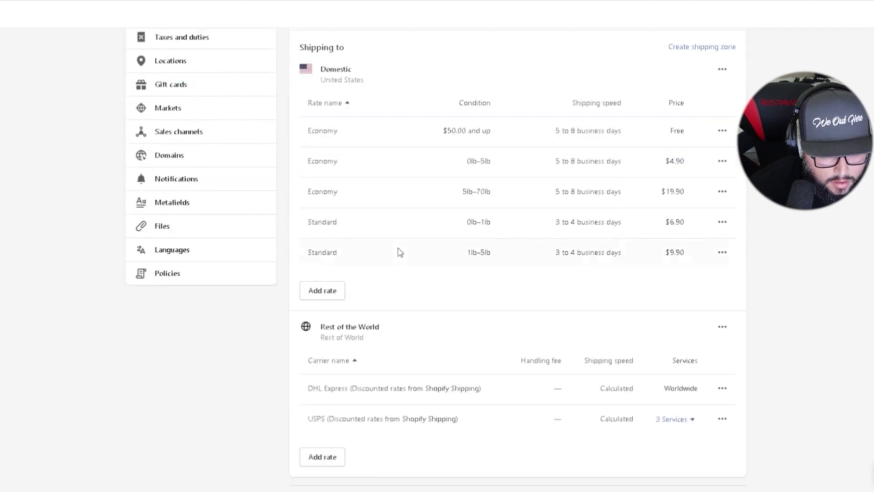
scroll(397, 252, "up", 5)
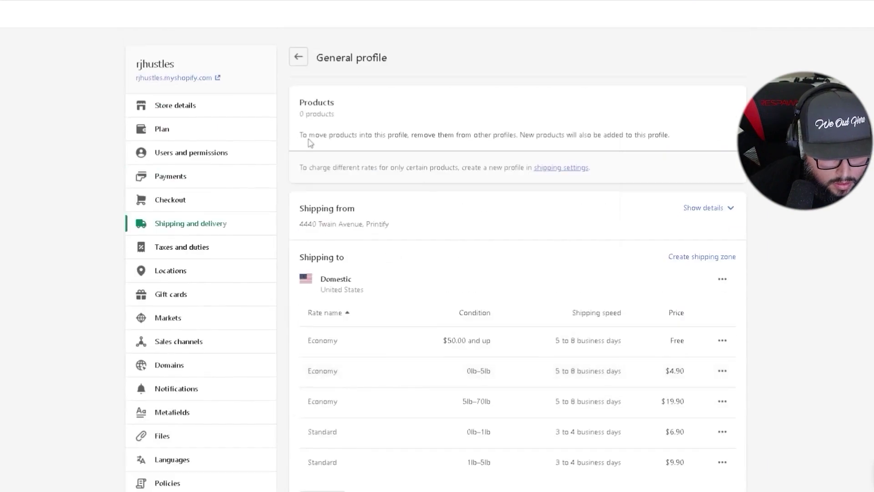
key("alt+Left")
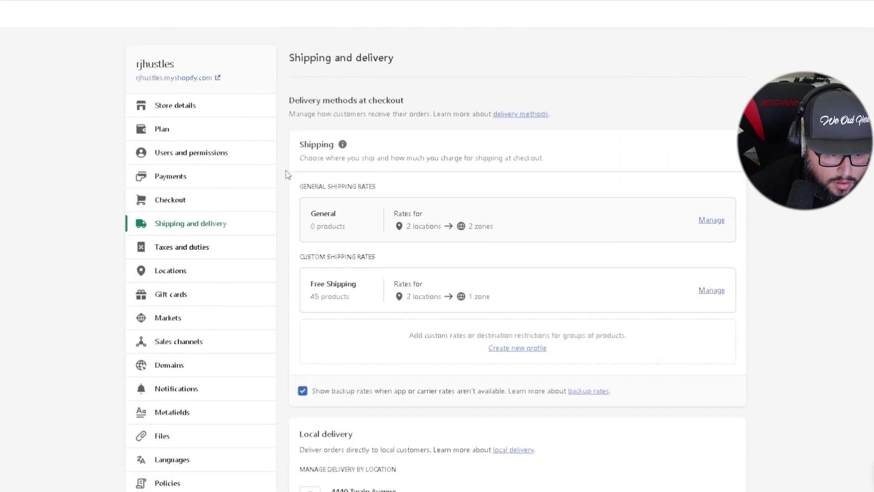
left_click(722, 294)
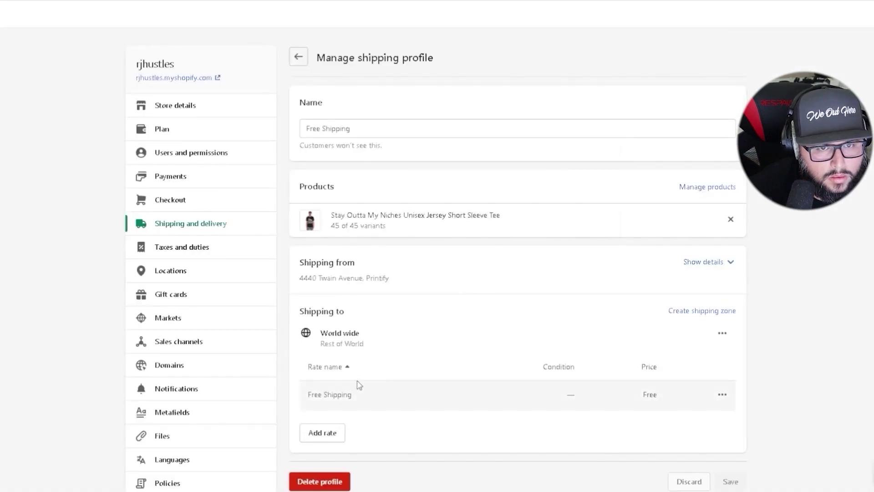
left_click(690, 315)
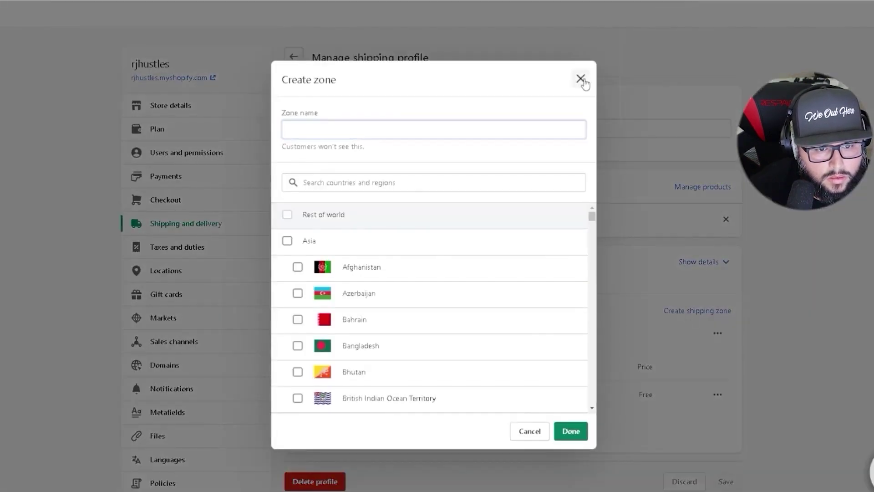
left_click(582, 82)
left_click(732, 262)
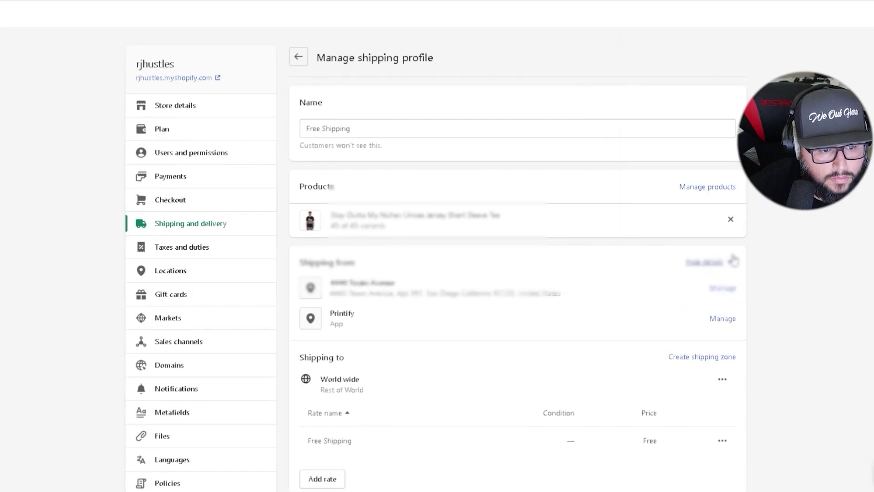
left_click(733, 262)
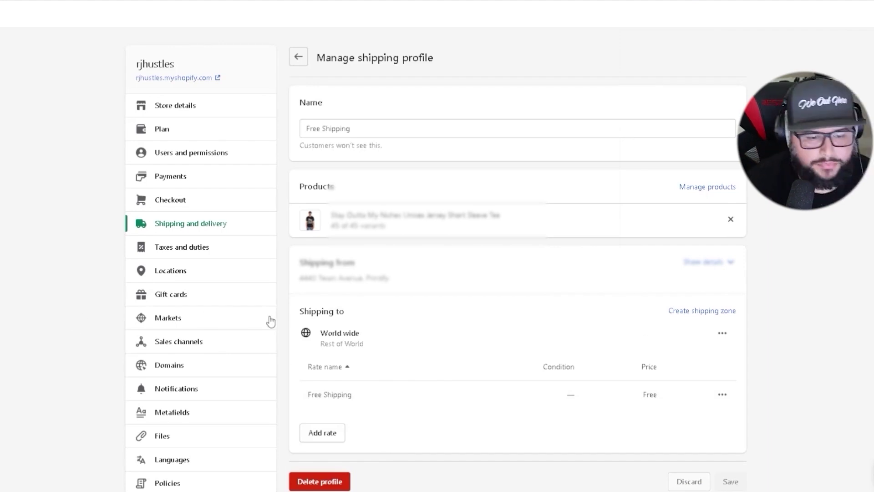
left_click(192, 228)
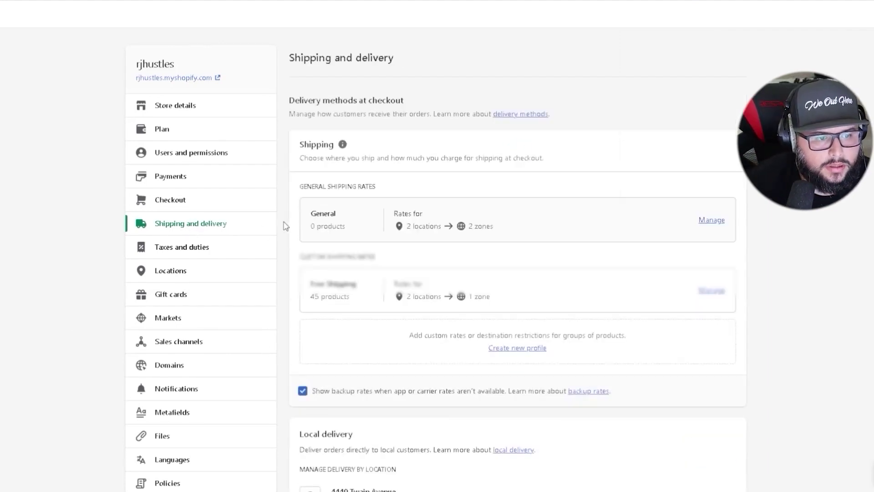
key("alt+Left")
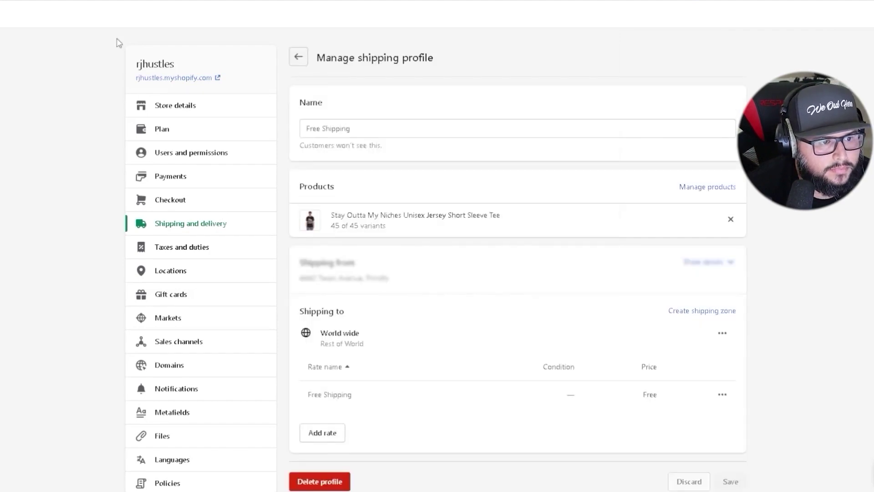
left_click(190, 231)
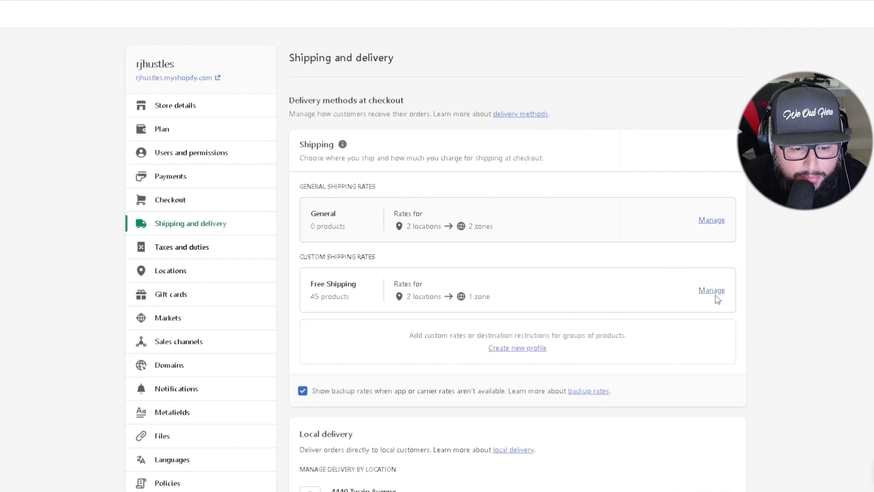
left_click(713, 294)
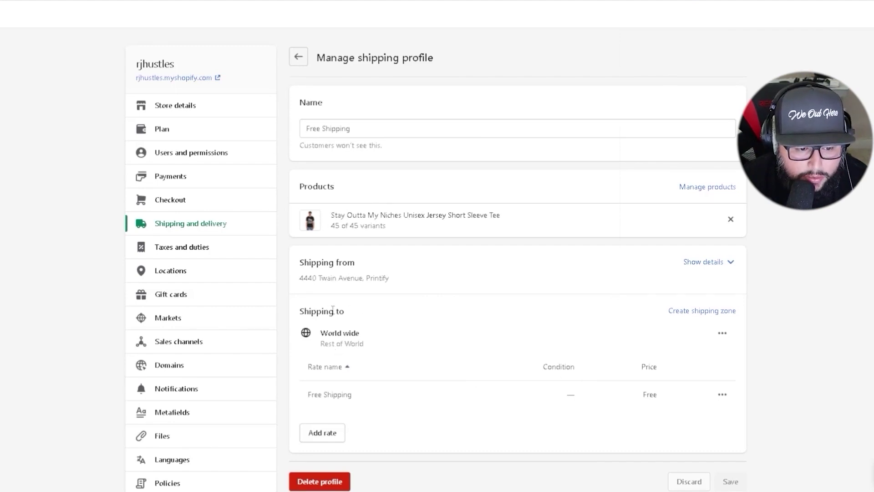
- Reopen the World wide zone's Edit zone dialog twice, confirming Rest of world unchanged
left_click(721, 334)
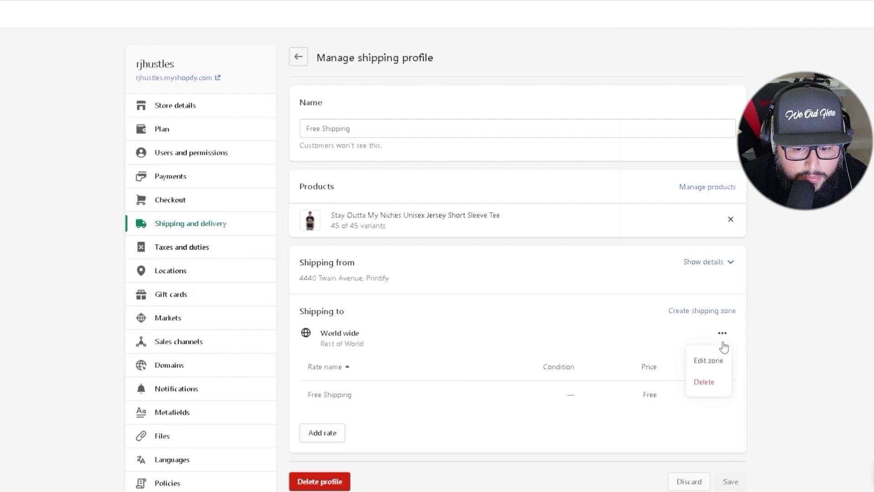
left_click(711, 360)
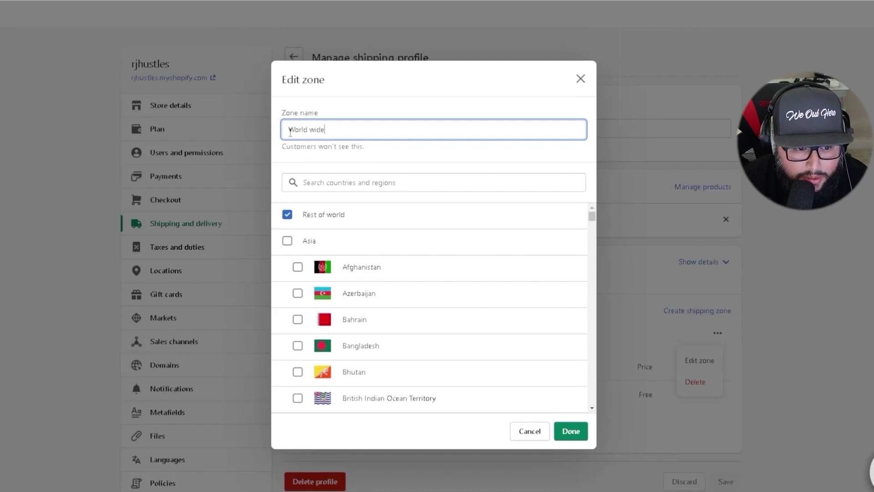
left_click(574, 431)
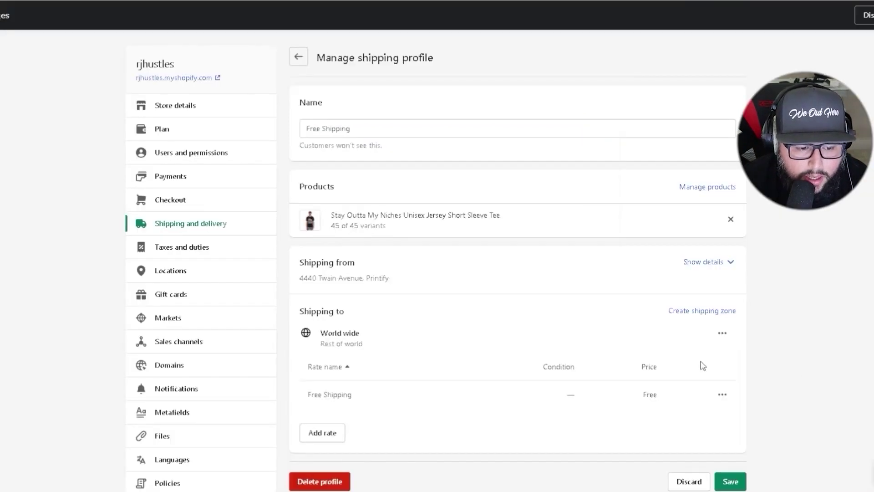
left_click(723, 337)
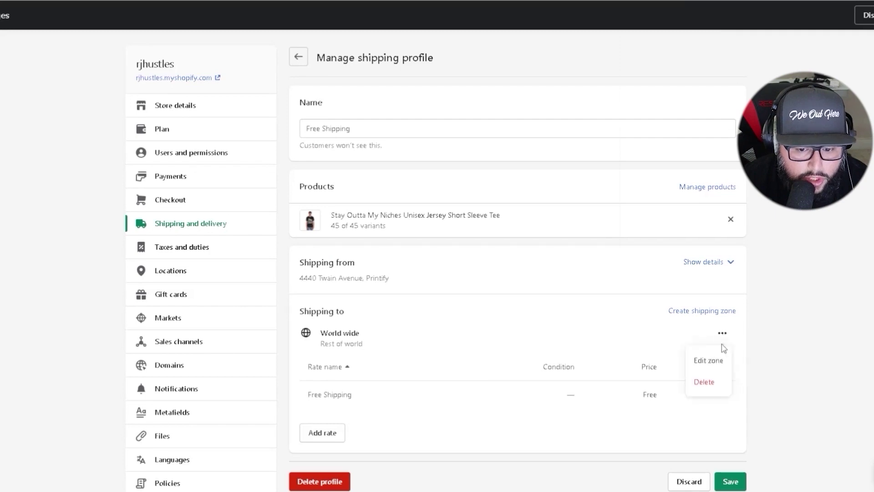
left_click(704, 357)
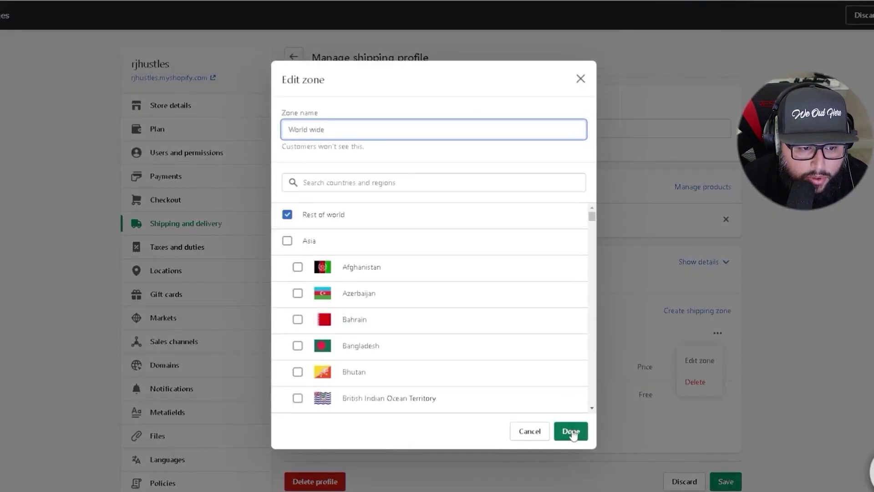
left_click(572, 432)
- Add an order-price condition with a 50.00 minimum to the Free Shipping rate
left_click(722, 395)
left_click(706, 417)
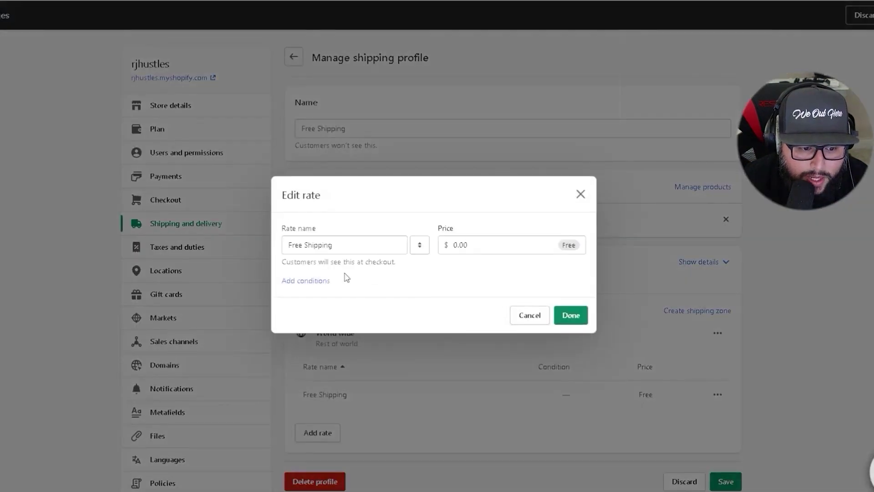
left_click(319, 283)
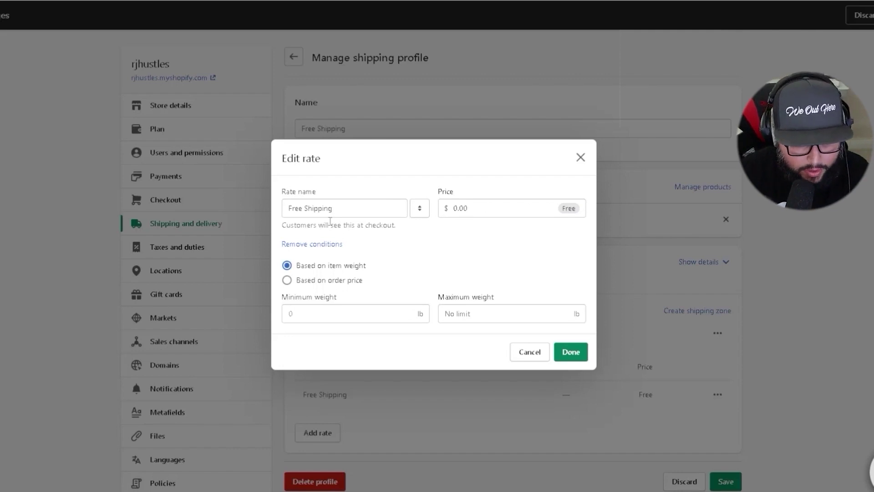
triple_click(358, 212)
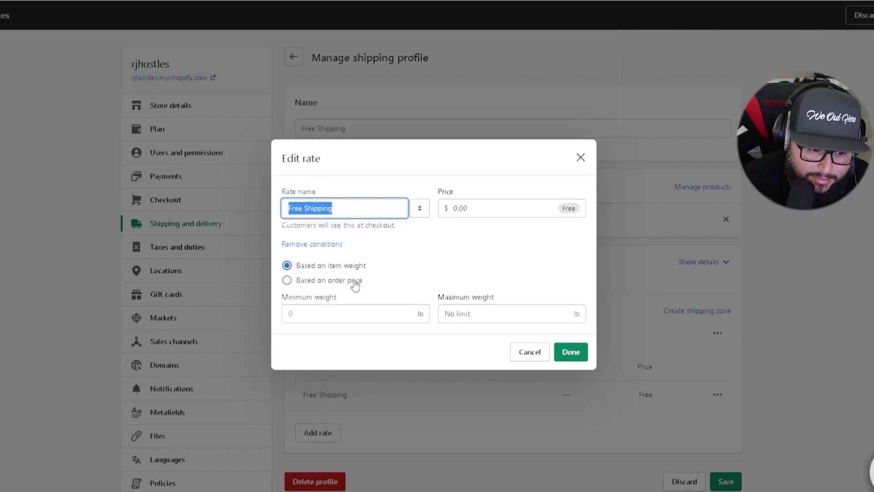
left_click(356, 281)
left_click(356, 309)
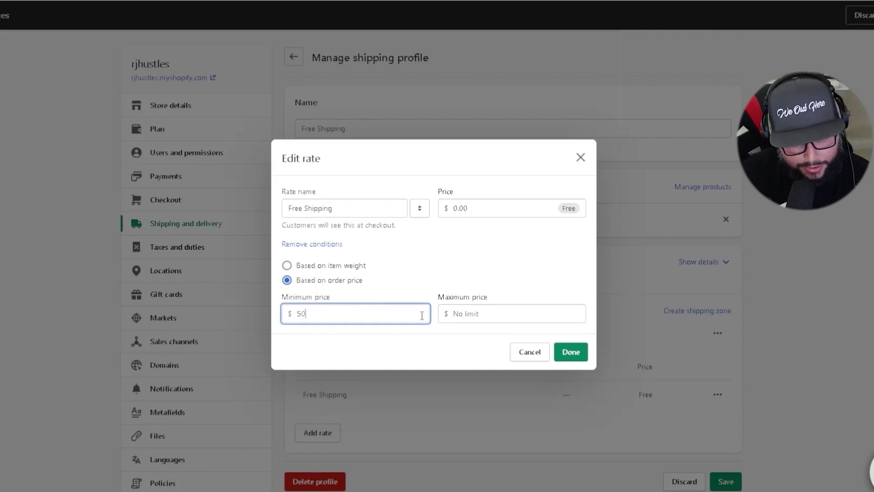
left_click(419, 286)
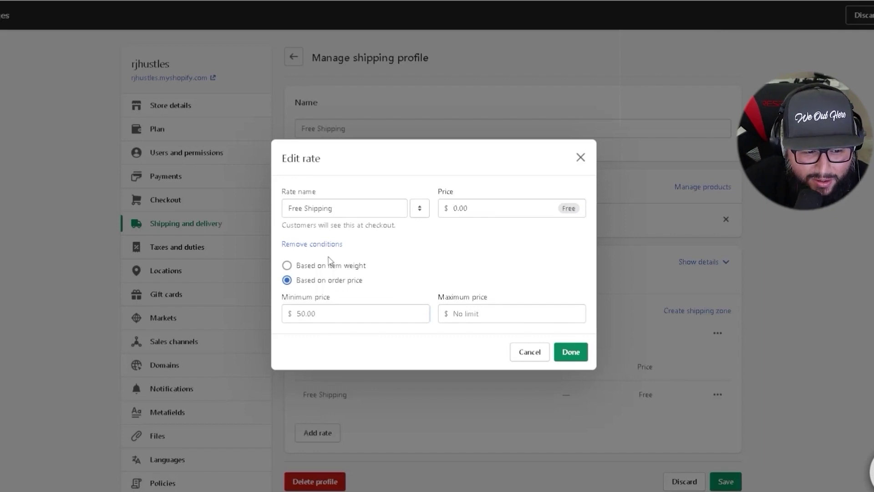
left_click(495, 207)
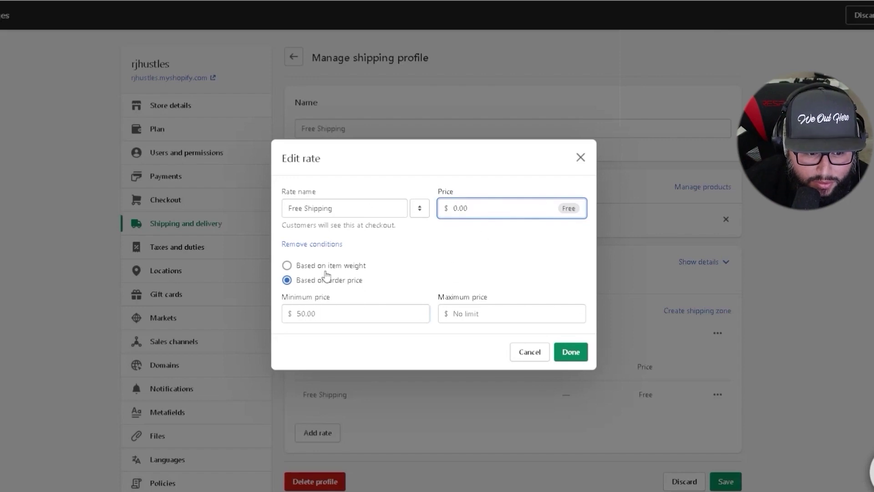
- Switch the condition to item weight, 50lb minimum, and confirm the rate
left_click(348, 267)
left_click(342, 283)
left_click(347, 267)
left_click(348, 281)
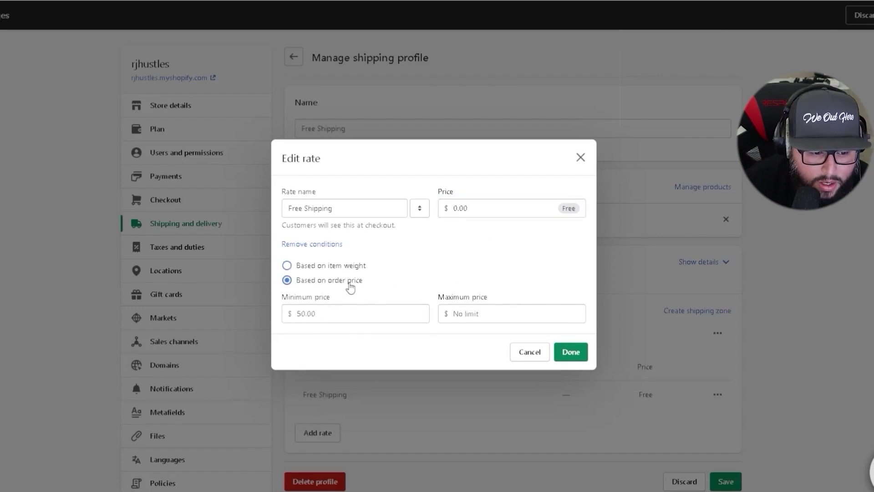
left_click(336, 267)
left_click(370, 313)
left_click(571, 352)
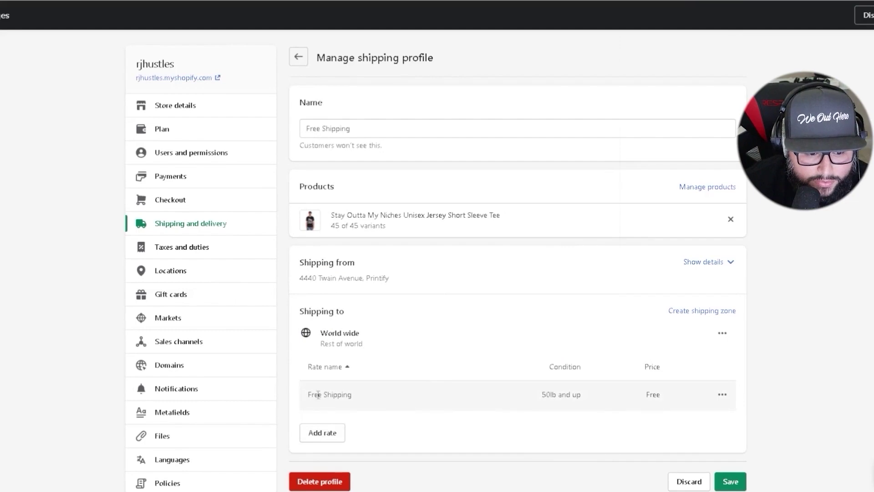
- Give the Free Shipping rate a $50.00 minimum order price condition
left_click(721, 396)
left_click(706, 419)
left_click(328, 281)
left_click(572, 353)
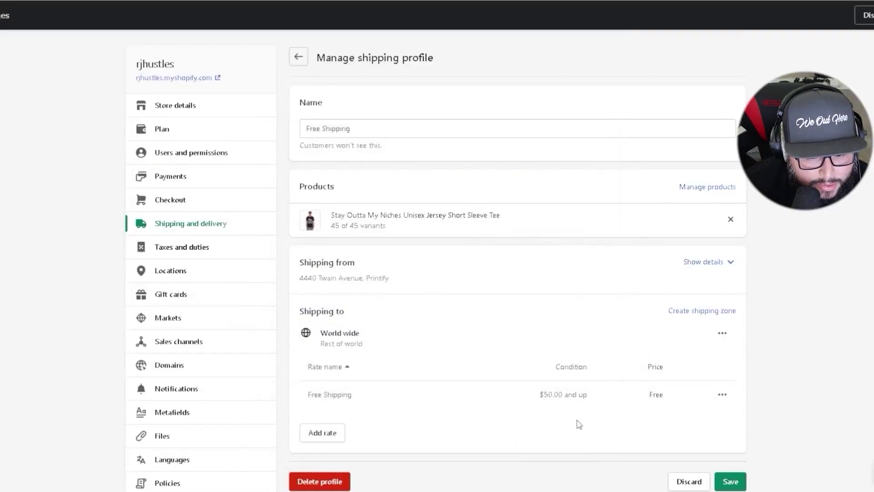
- Remove the rate's conditions so shipping is free worldwide with no minimum
left_click(723, 396)
left_click(704, 420)
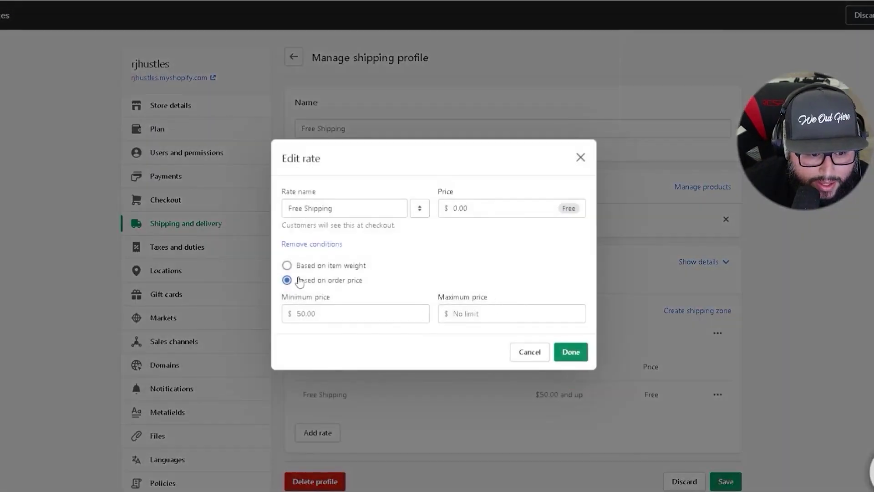
left_click(326, 245)
left_click(574, 316)
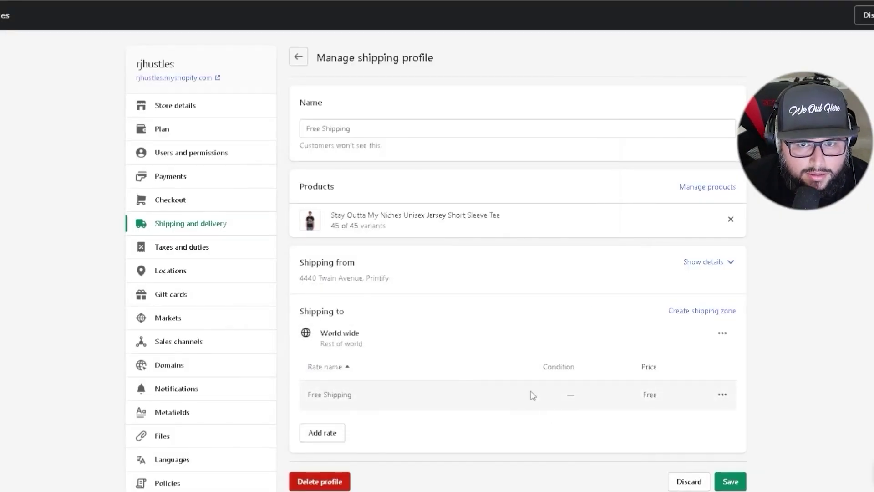
left_click(206, 250)
- Keep the unsaved changes, save the Free Shipping profile, and open Taxes and duties
left_click(510, 292)
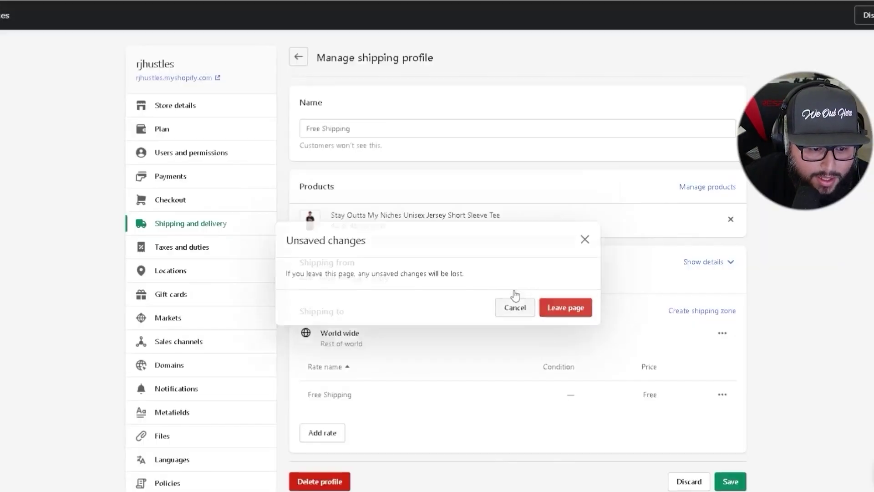
left_click(731, 481)
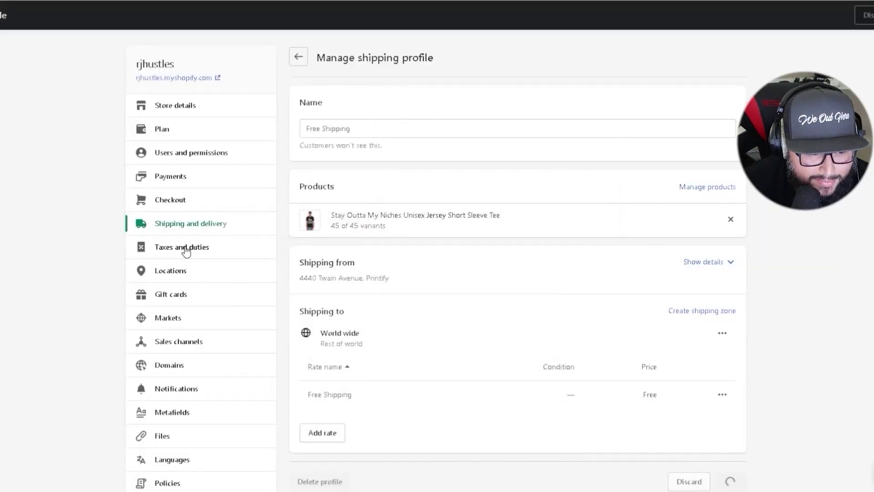
left_click(182, 248)
left_click(514, 289)
scroll(592, 444, "down", 1)
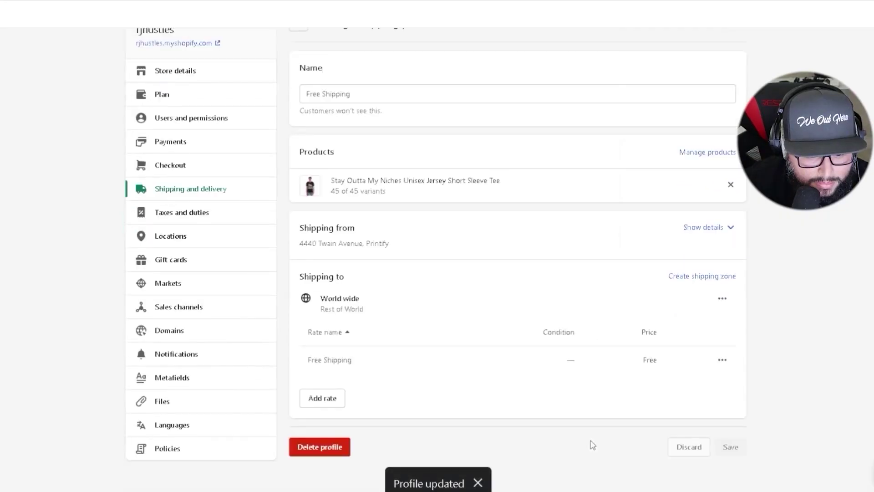
left_click(177, 213)
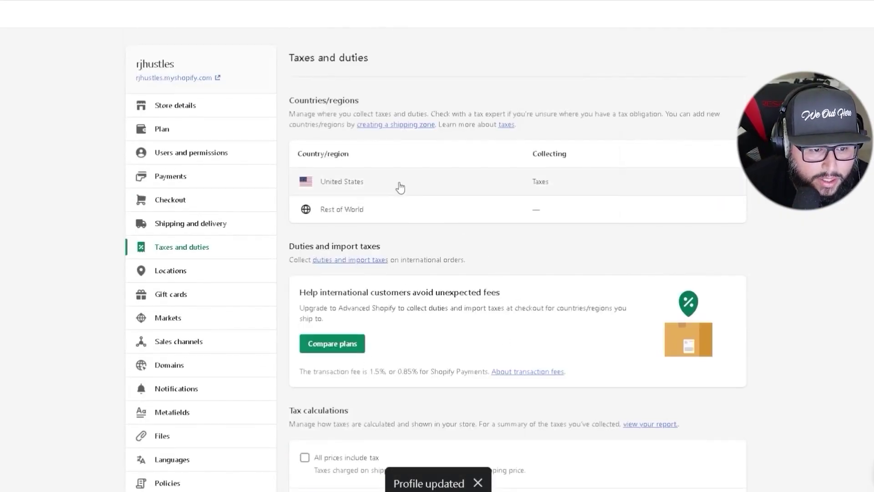
- Check the United States tax collection for California, then go back to Shipping and delivery
left_click(460, 181)
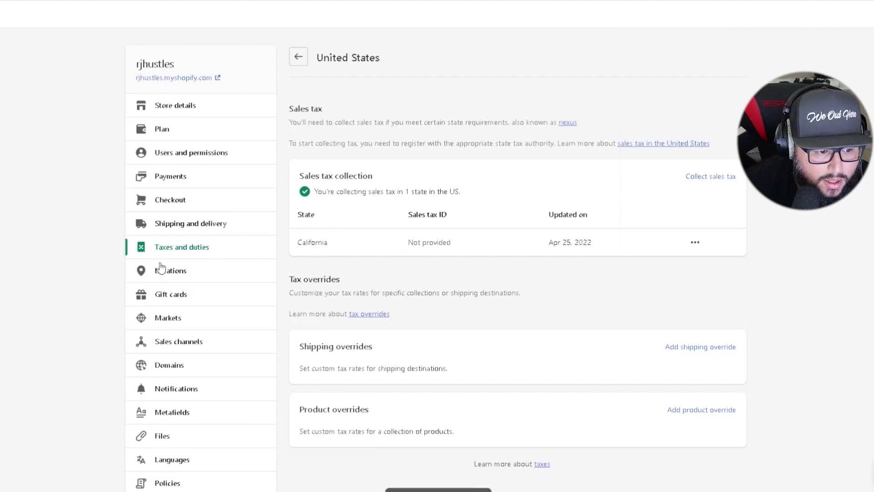
left_click(208, 224)
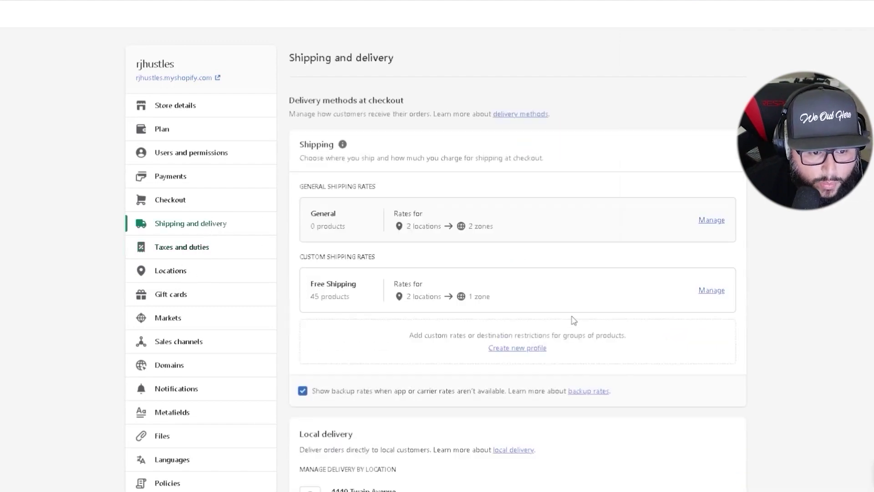
scroll(572, 410, "down", 1)
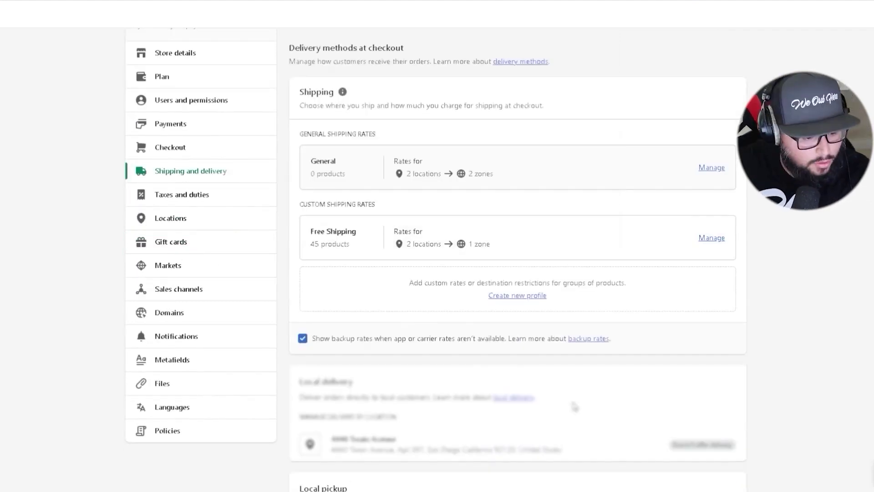
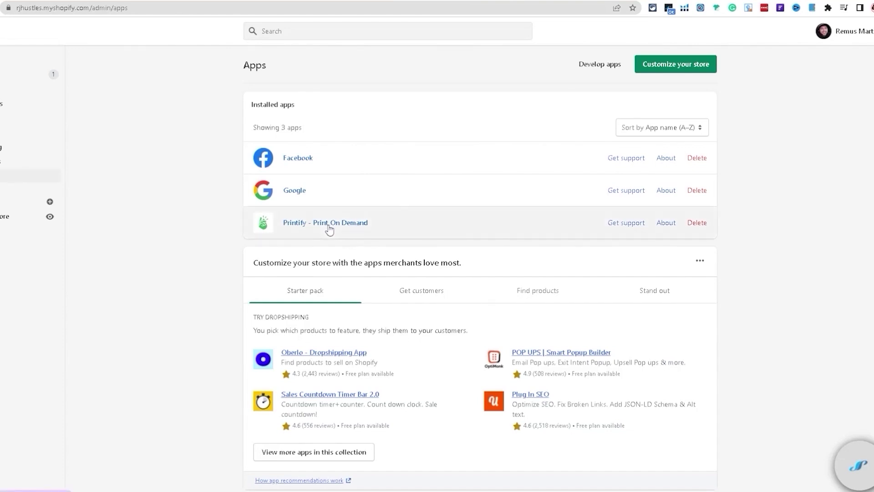
- Launch Printify - Print On Demand from Shopify Apps and open its Orders list to find order #1001
left_click(327, 227)
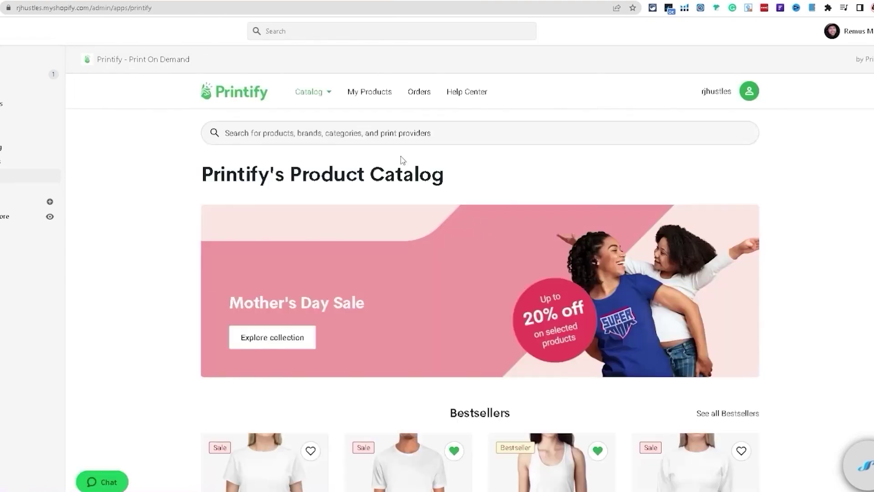
left_click(422, 96)
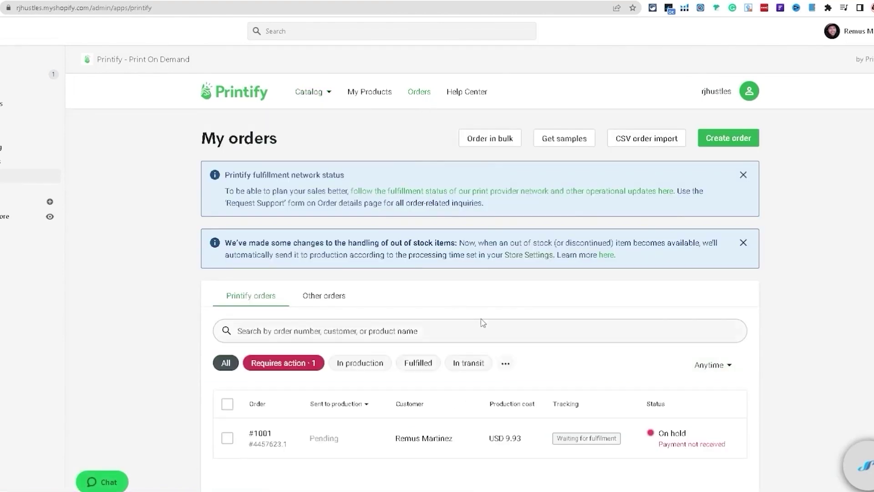
scroll(483, 322, "down", 1)
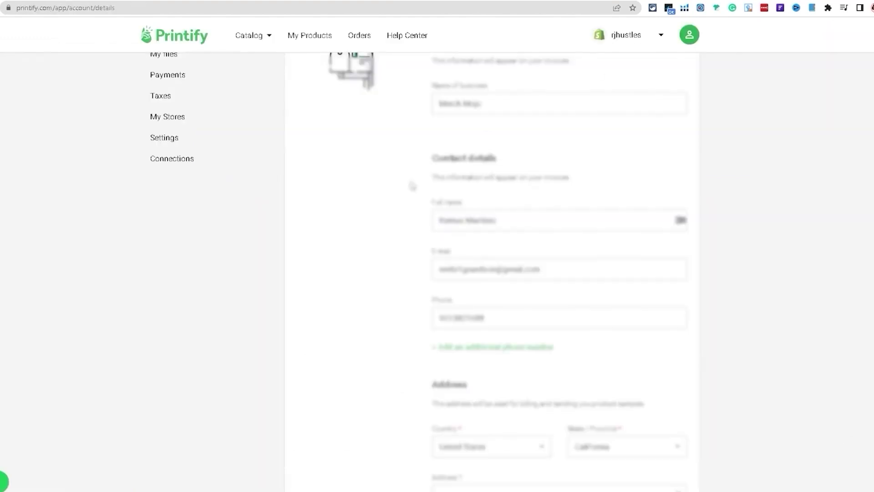
scroll(412, 186, "up", 2)
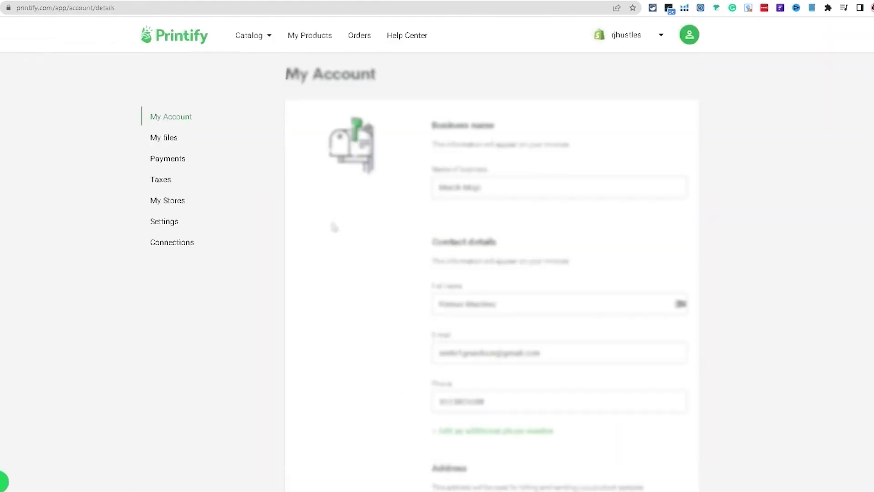
- Review the card on file in Printify's Payments settings via the account menu
left_click(691, 37)
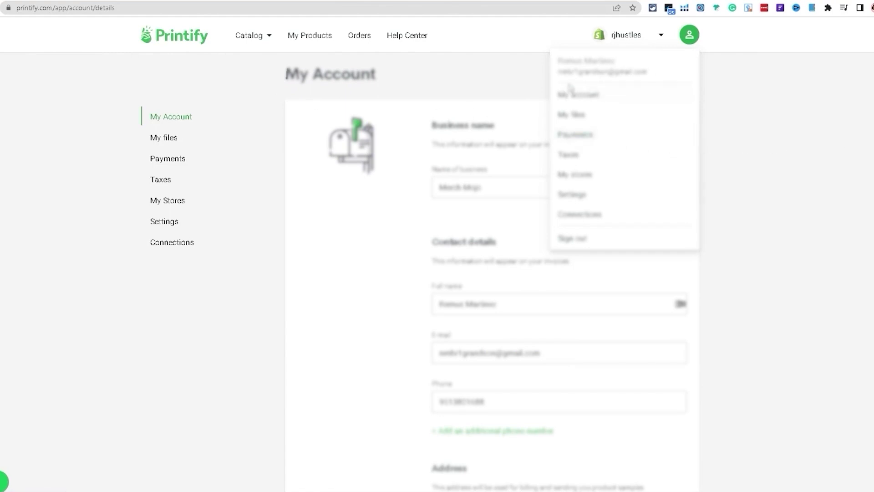
left_click(172, 160)
left_click(171, 160)
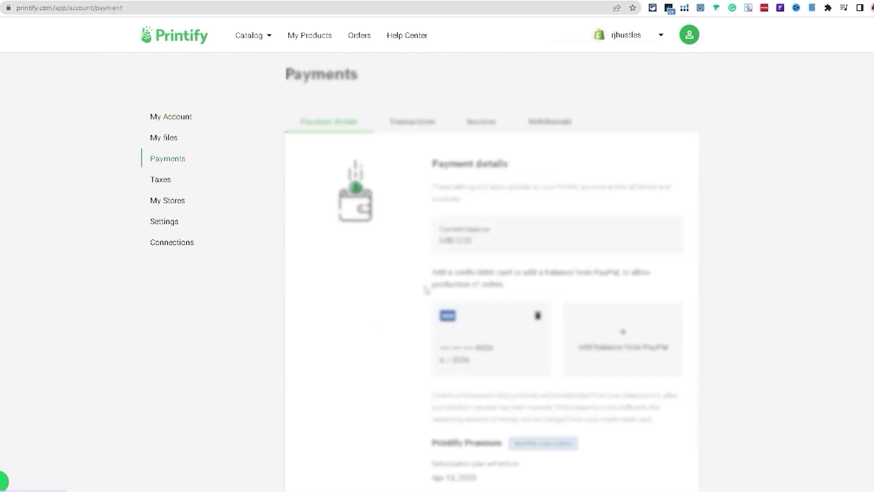
scroll(202, 315, "down", 1)
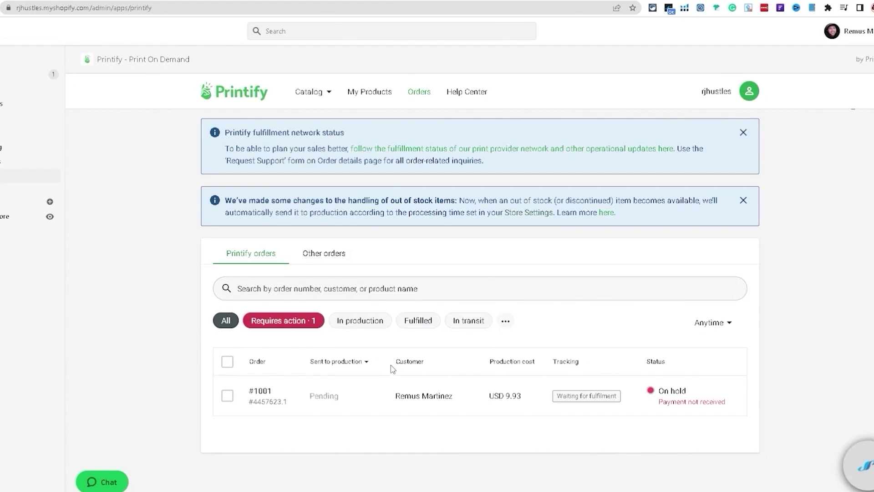
- Retry order #1001 so it is sent to production at USD 9.93
left_click(665, 407)
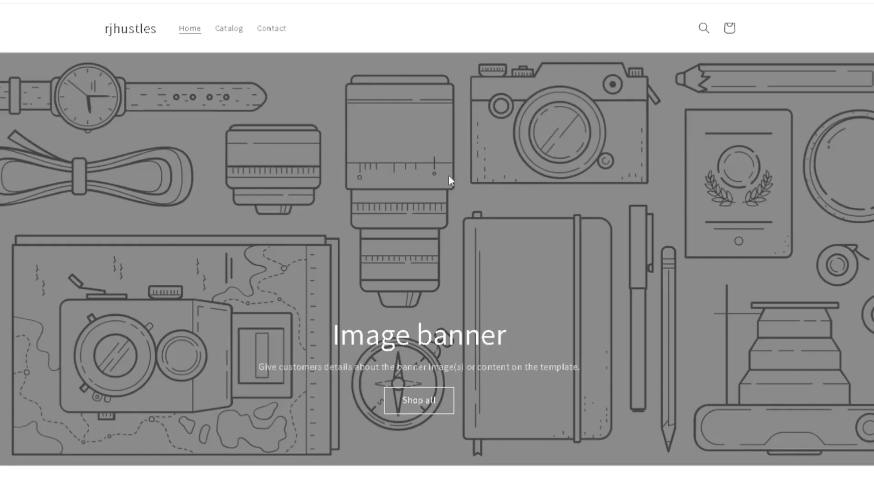
- Scroll the rjhustles home page down to the featured Stay Outta My Niches tee from $16.55
scroll(449, 175, "down", 8)
scroll(458, 170, "up", 5)
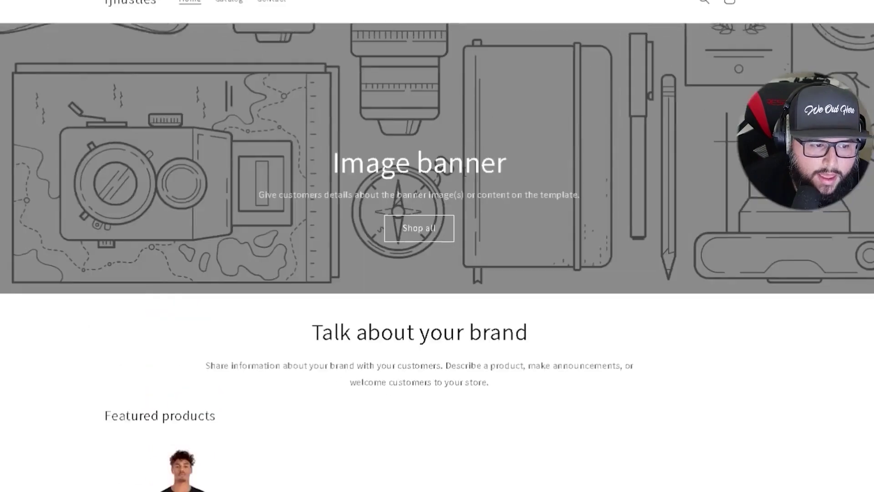
scroll(470, 180, "up", 4)
scroll(384, 148, "down", 8)
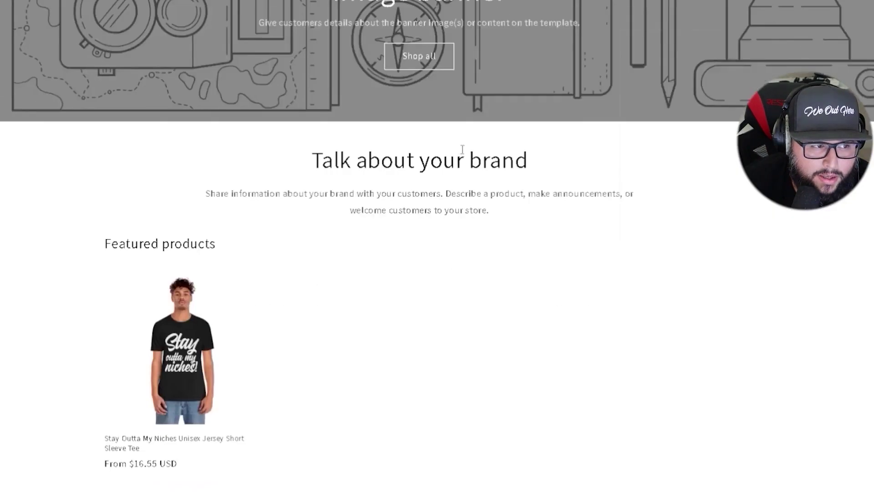
scroll(462, 149, "down", 3)
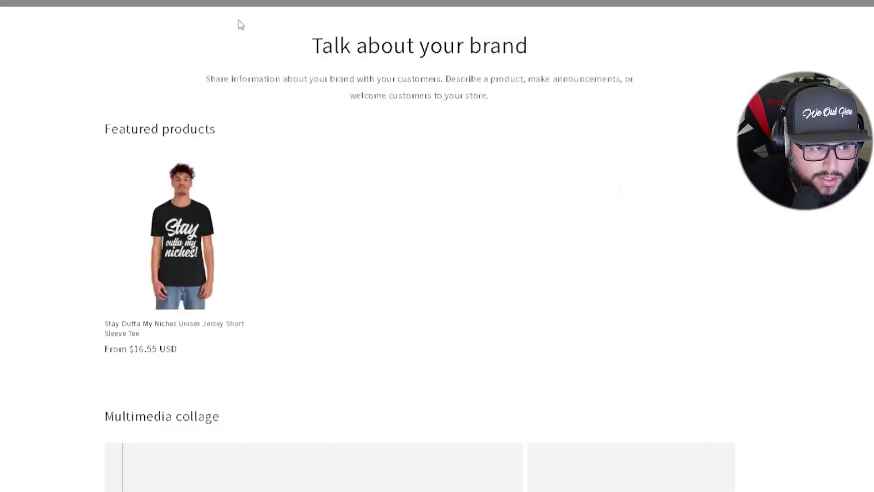
scroll(499, 212, "up", 7)
scroll(499, 209, "down", 3)
scroll(493, 203, "up", 3)
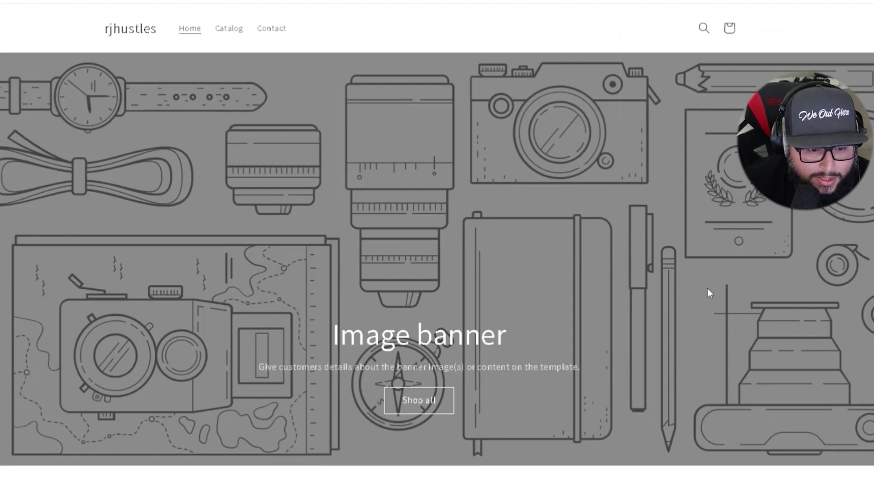
scroll(705, 294, "down", 3)
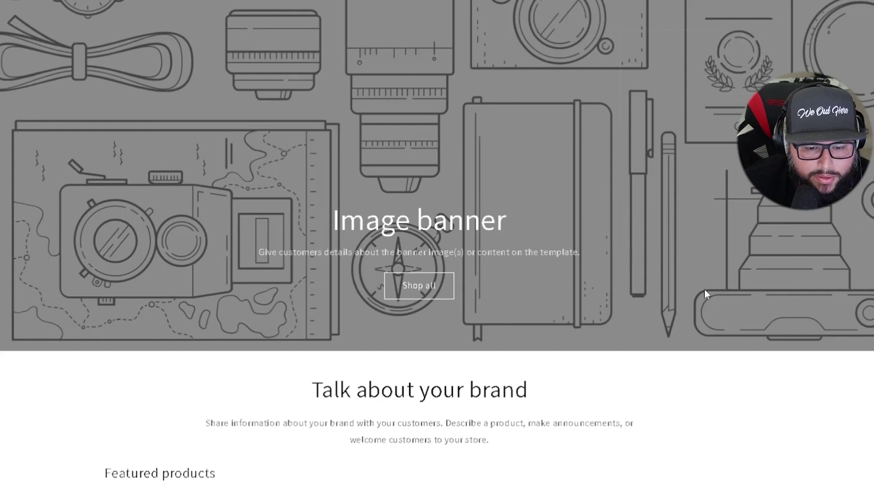
scroll(704, 292, "down", 4)
scroll(704, 292, "down", 4)
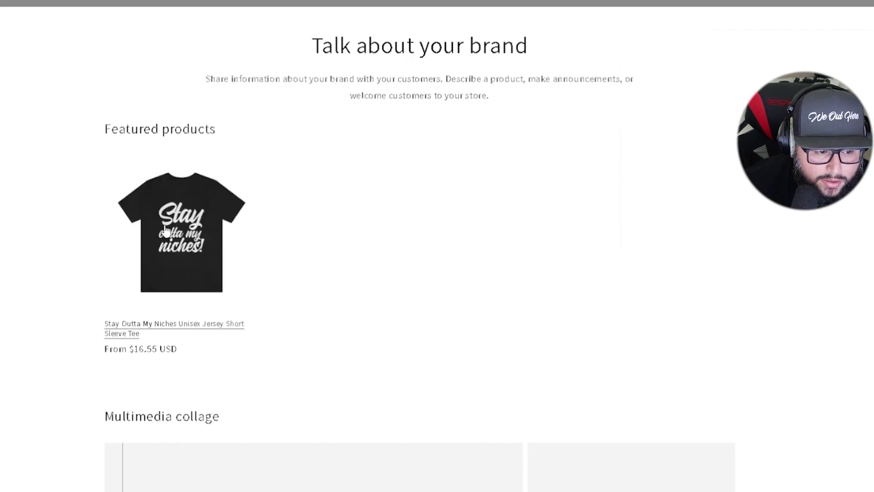
- Open the Stay Outta My Niches tee product page and view its enlarged flat-lay photo
left_click(228, 276)
scroll(399, 333, "down", 1)
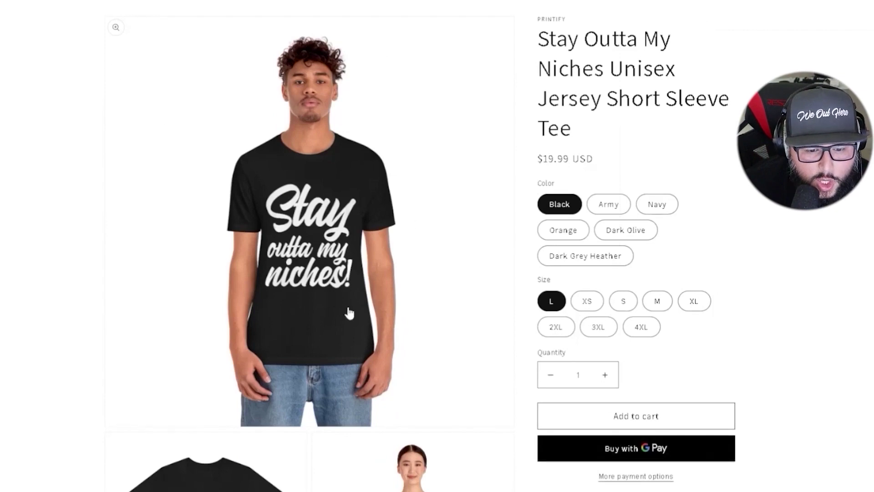
scroll(456, 228, "down", 2)
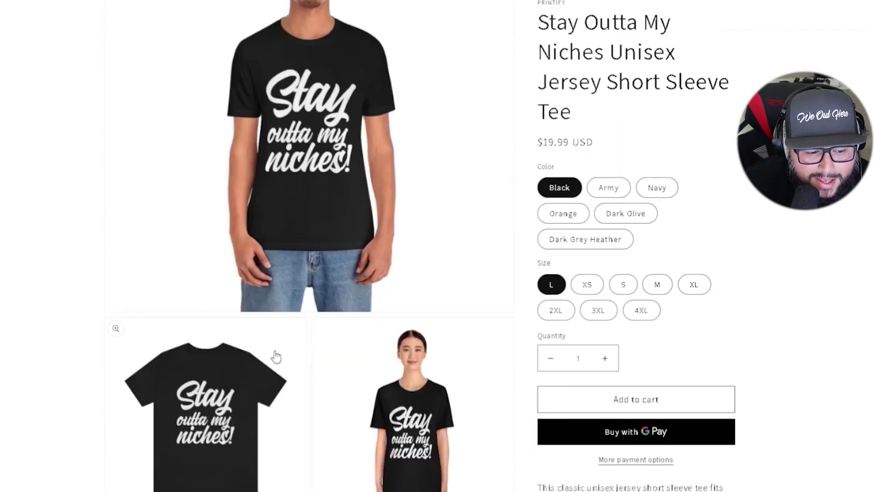
left_click(176, 407)
scroll(546, 355, "down", 3)
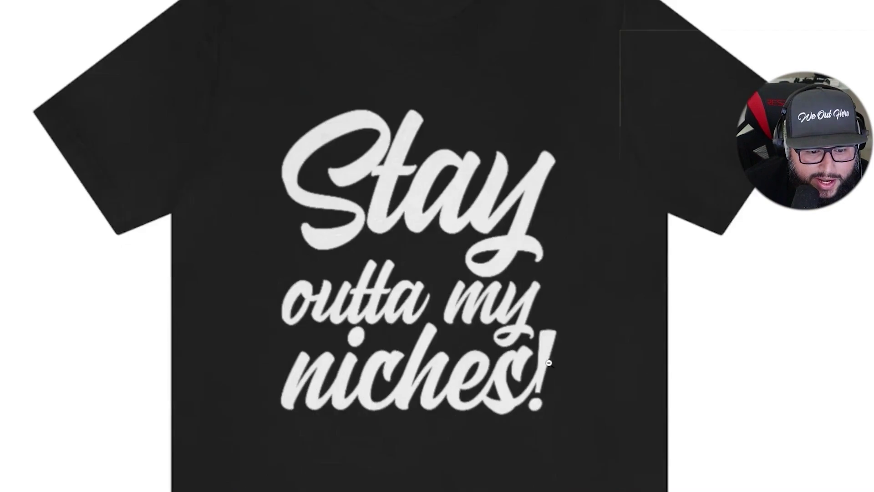
left_click(446, 298)
scroll(447, 299, "down", 8)
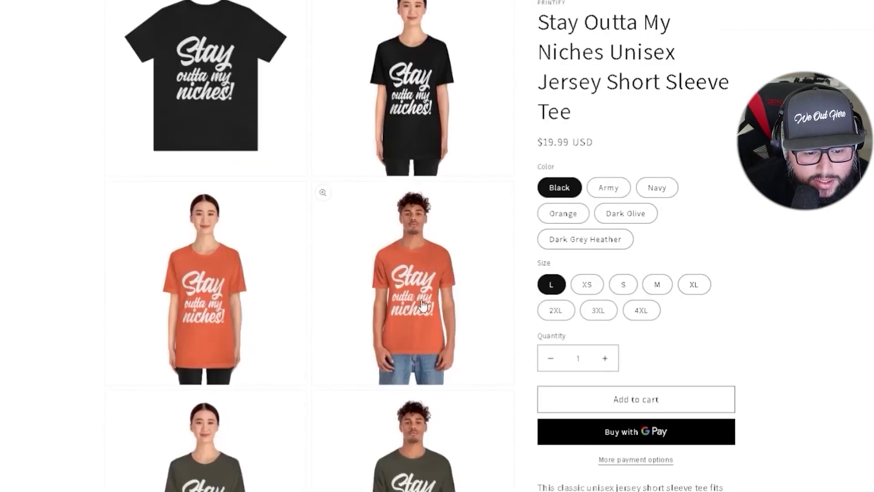
scroll(417, 302, "down", 3)
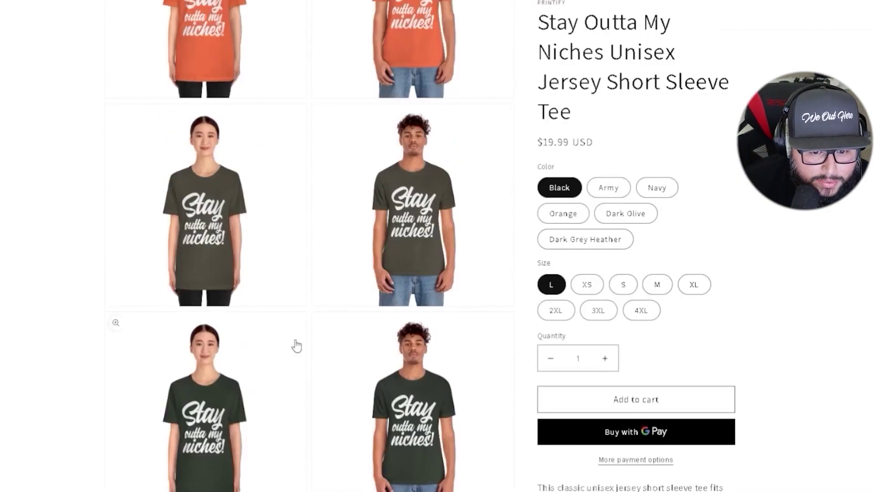
- Preview the Army, Navy, Orange, Dark Olive and Dark Grey Heather colours, then choose Army
left_click(626, 186)
left_click(675, 191)
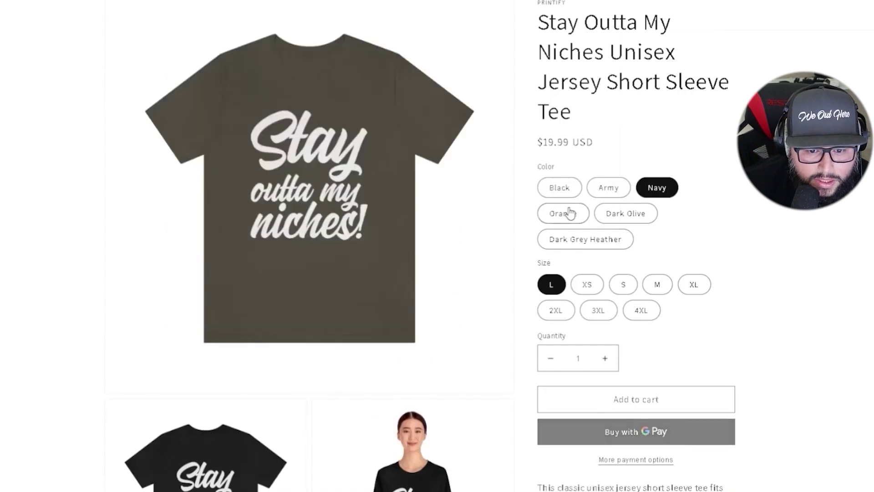
left_click(576, 212)
left_click(635, 219)
left_click(605, 245)
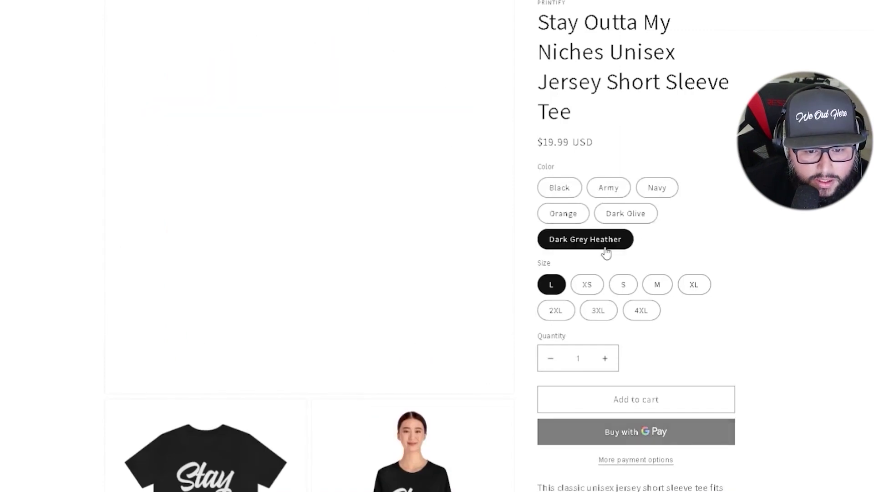
left_click(611, 187)
- Choose size XL and add the Army XL tee to the cart
scroll(638, 304, "up", 2)
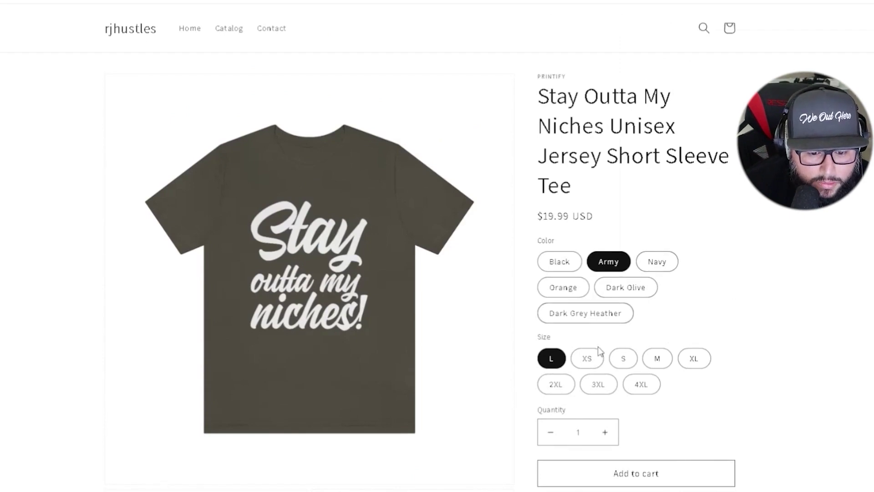
left_click(706, 363)
scroll(722, 362, "down", 2)
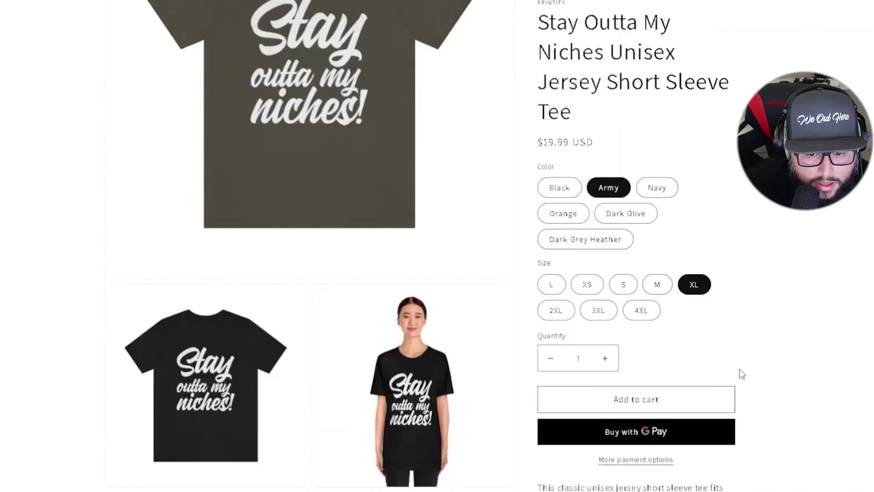
left_click(689, 404)
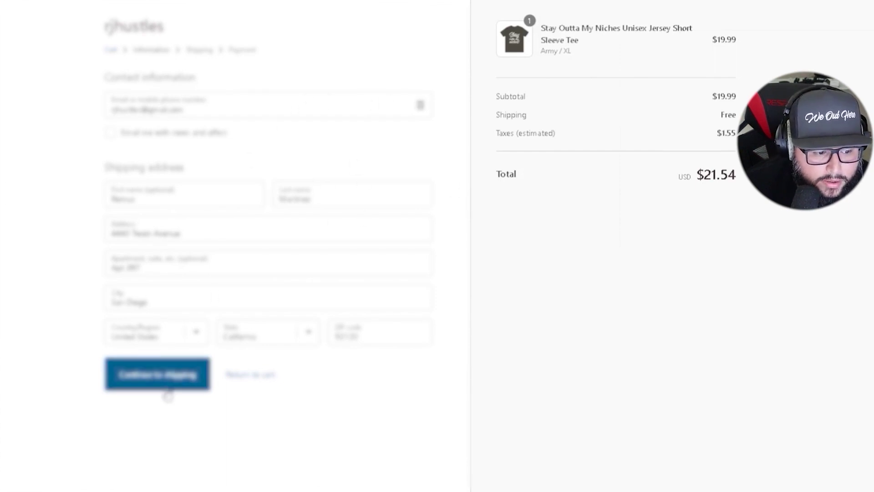
- Continue with Free Shipping, check the $1.55 tax and $21.54 total, and reach the payment step
left_click(159, 386)
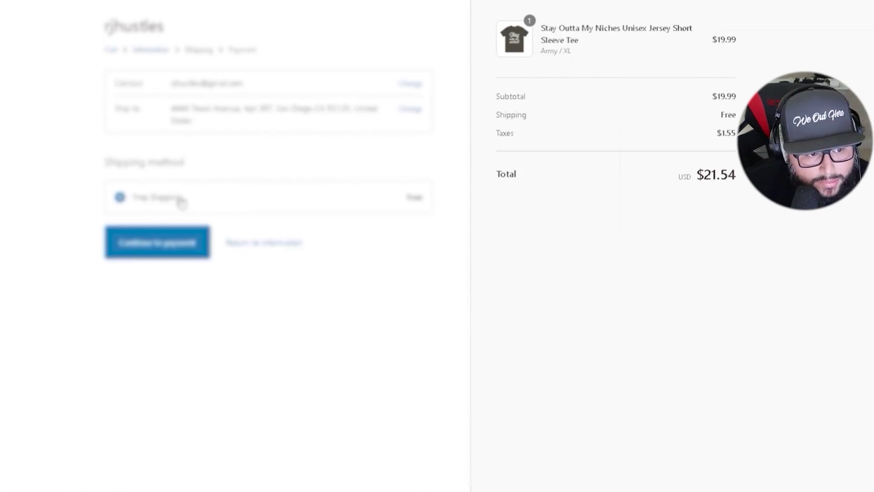
left_click_drag(716, 133, 737, 133)
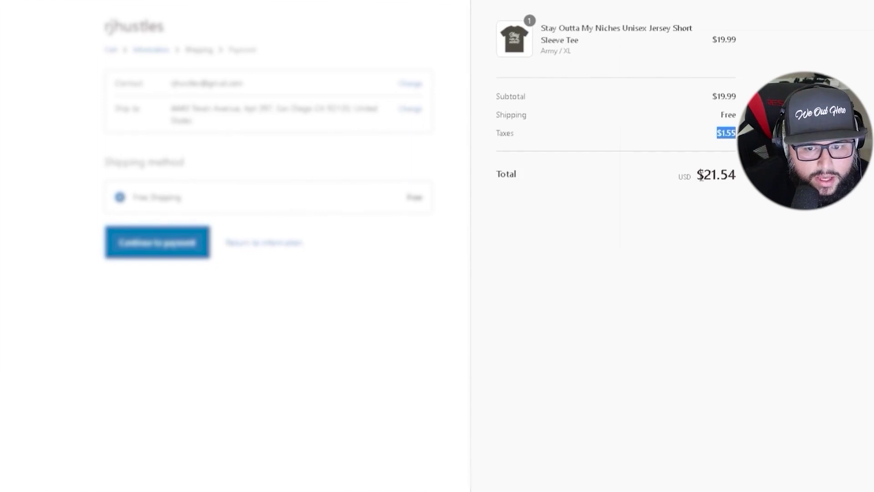
left_click_drag(697, 175, 737, 175)
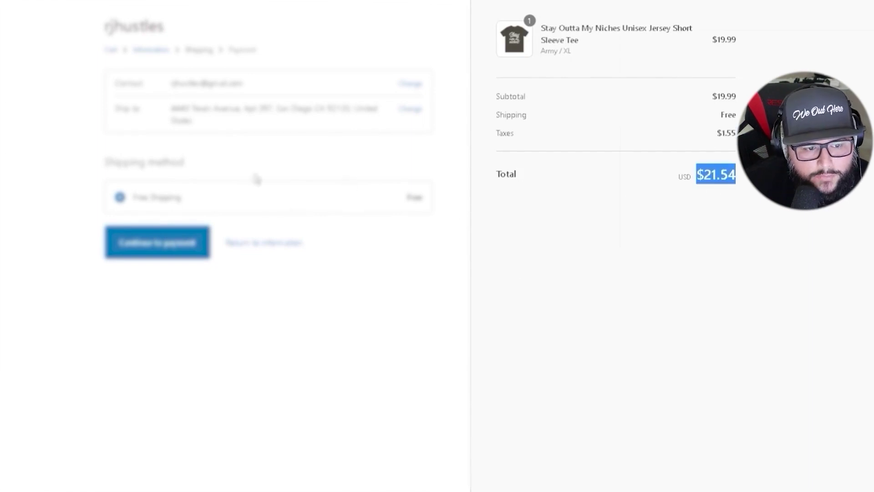
left_click_drag(737, 133, 710, 133)
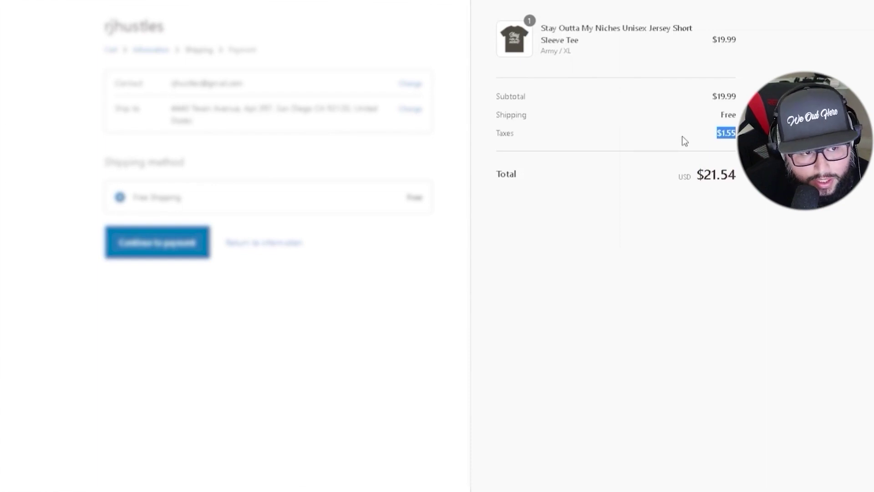
left_click(150, 253)
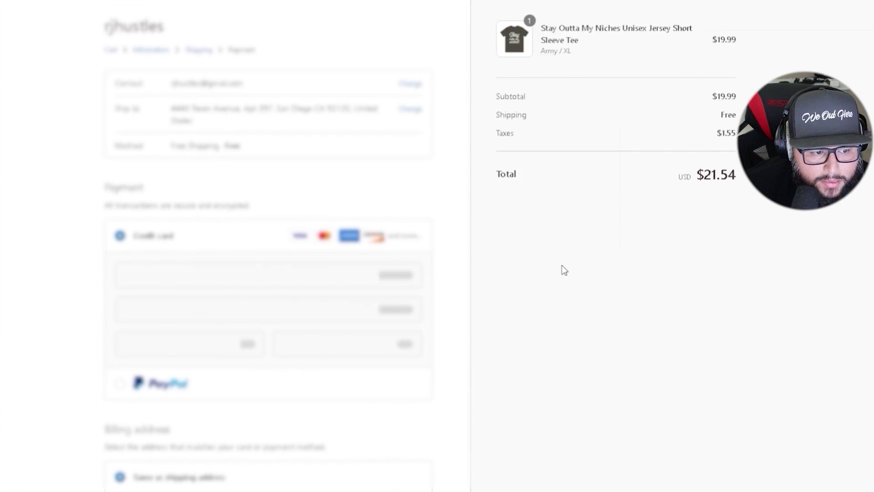
- Enter the card number and the cardholder's name on card
left_click(197, 275)
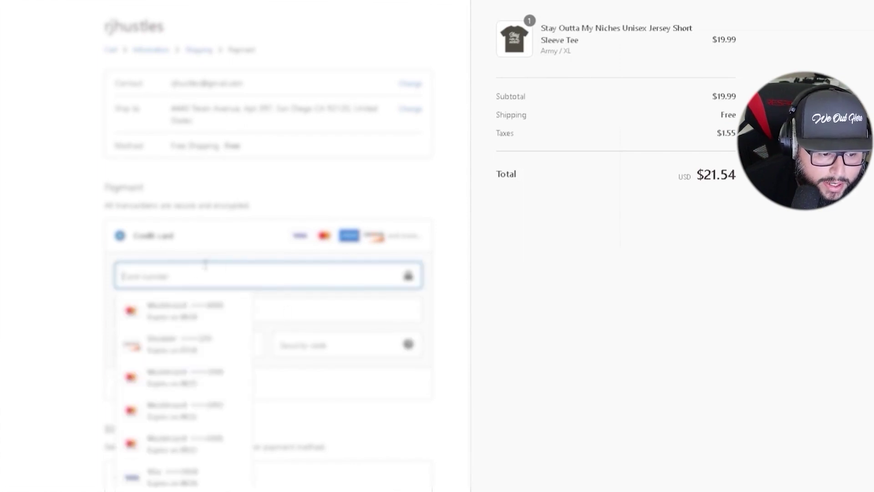
left_click(66, 274)
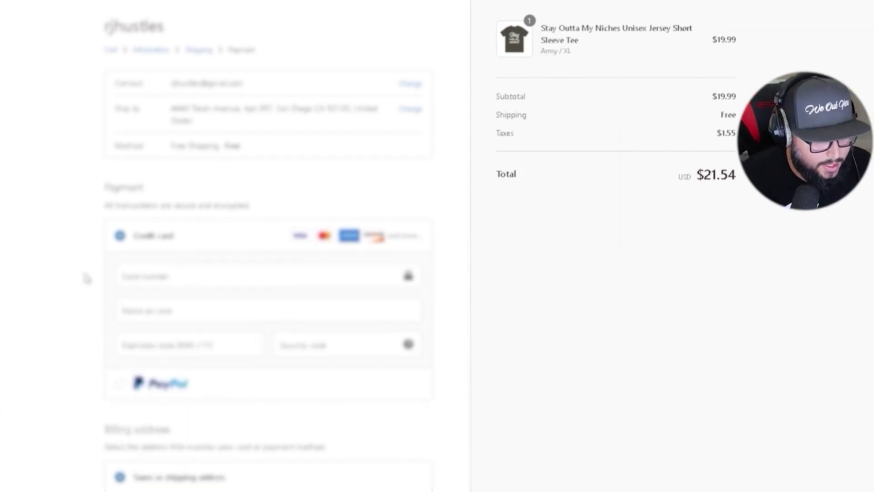
left_click(186, 281)
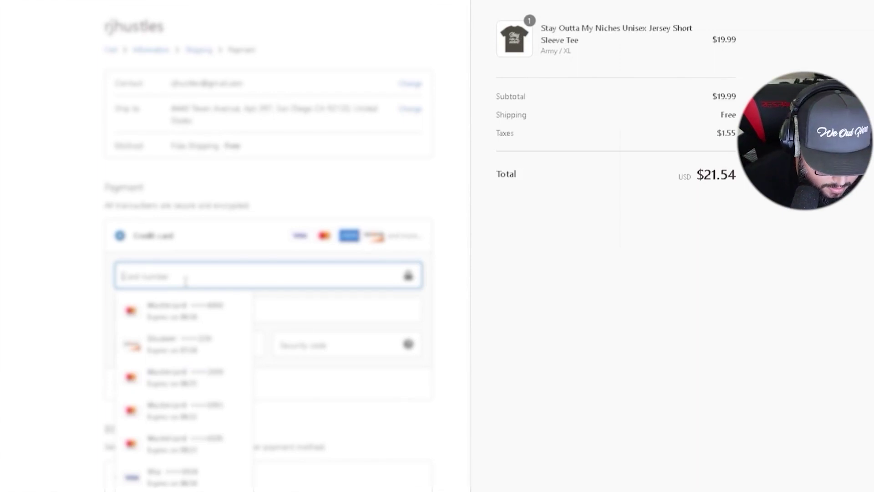
type("*********")
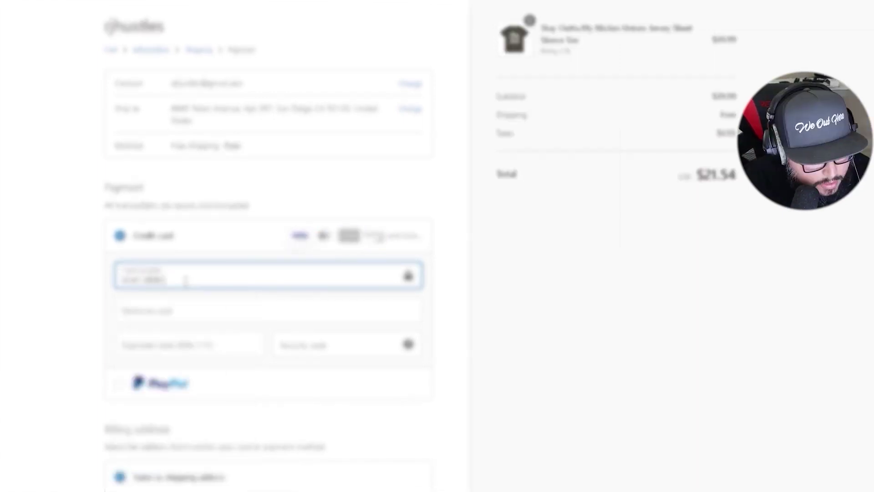
type("*")
left_click(181, 301)
type("Ra")
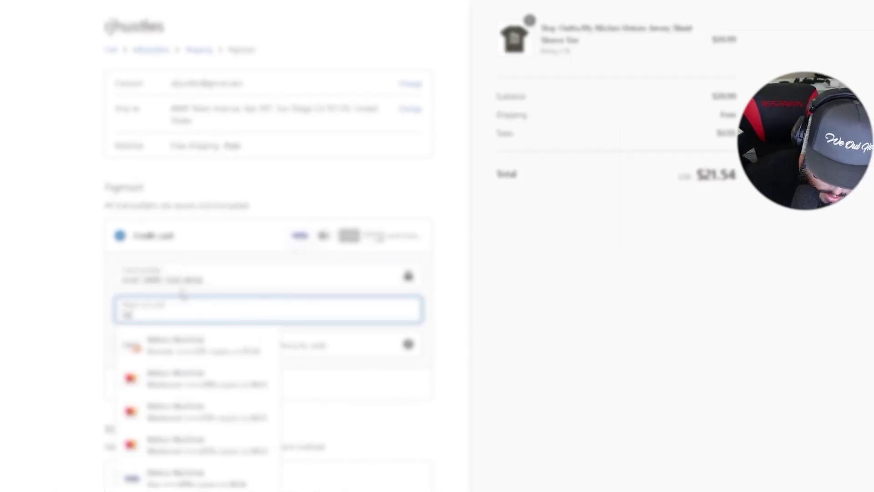
type("***")
- Enter the expiration date and security code, keep billing same as shipping, and pay $21.54
left_click(183, 351)
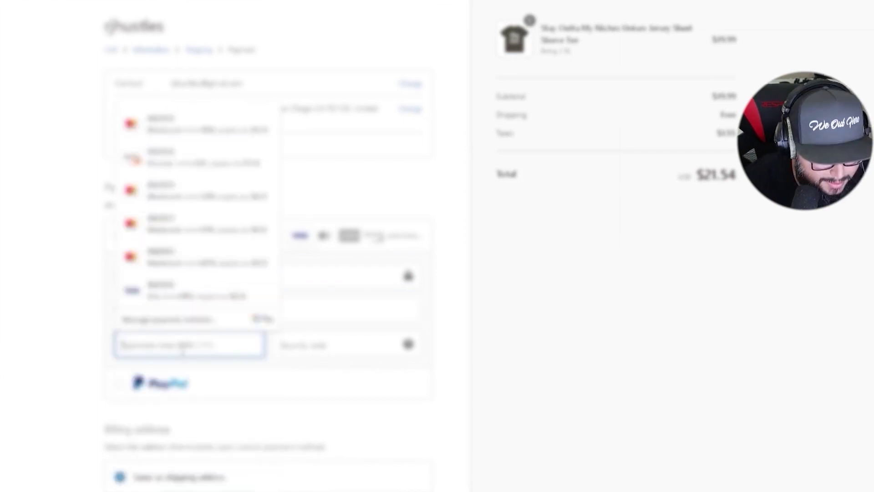
type("****")
key("Tab")
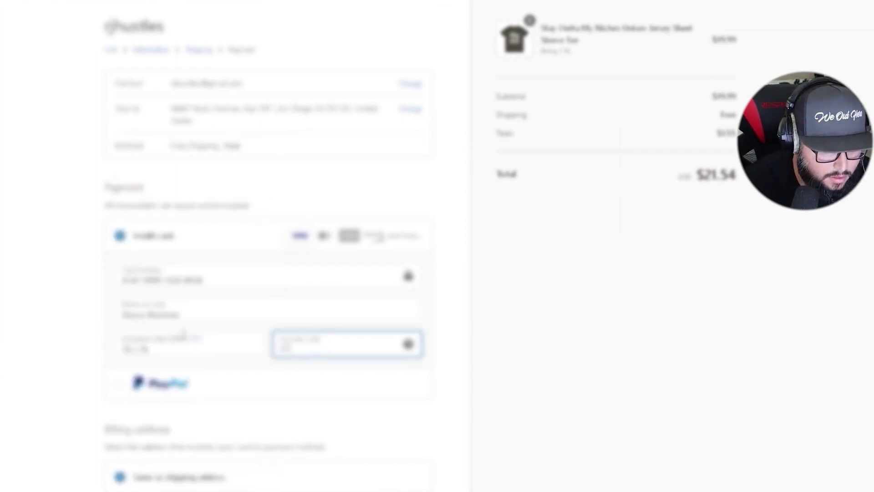
left_click(546, 337)
scroll(542, 346, "down", 3)
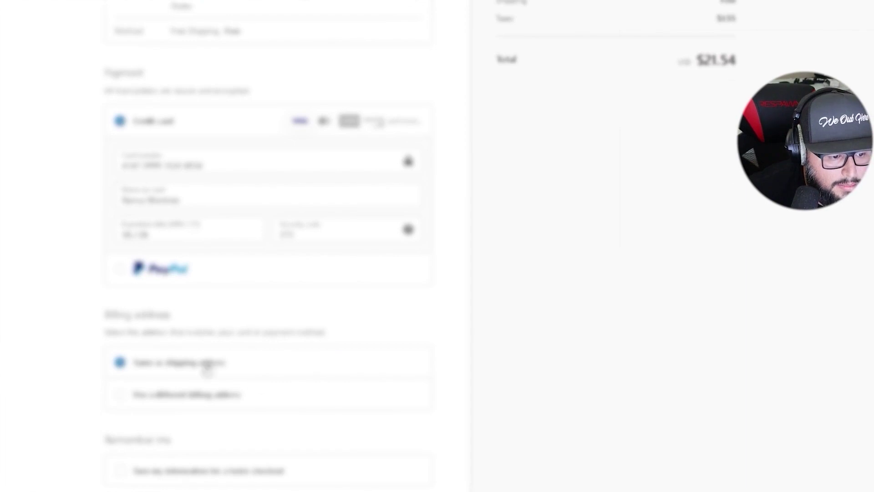
scroll(121, 427, "down", 1)
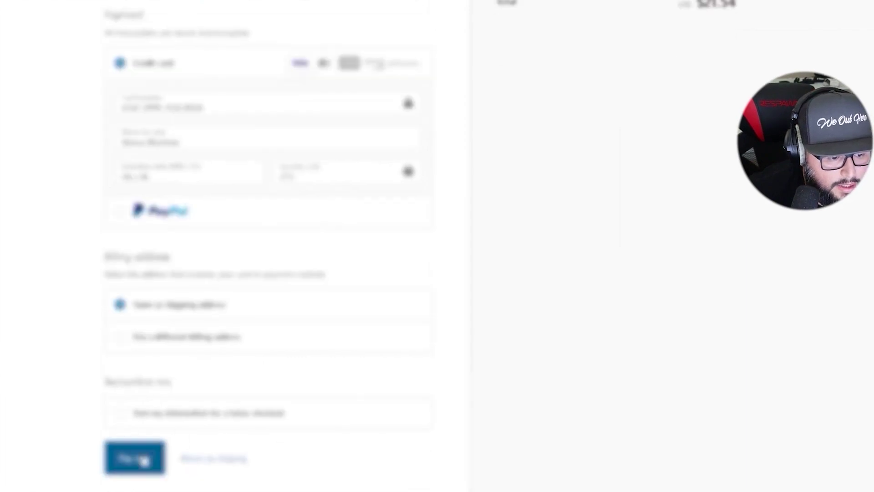
left_click(155, 463)
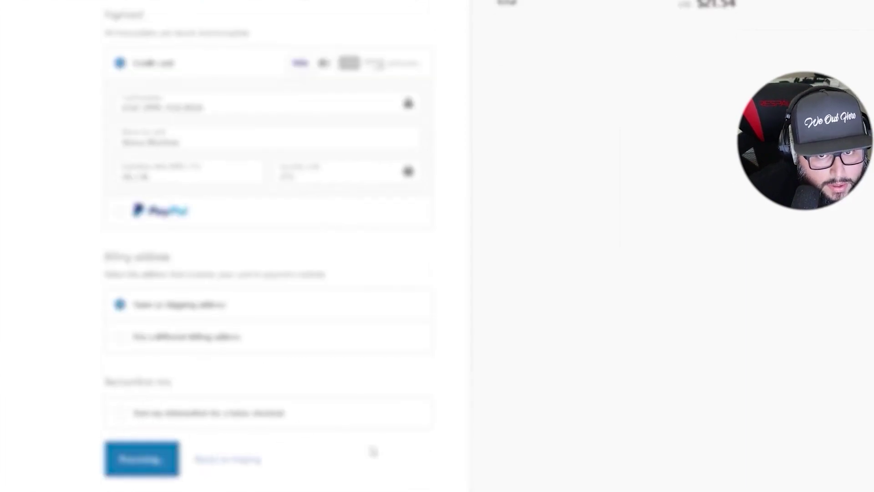